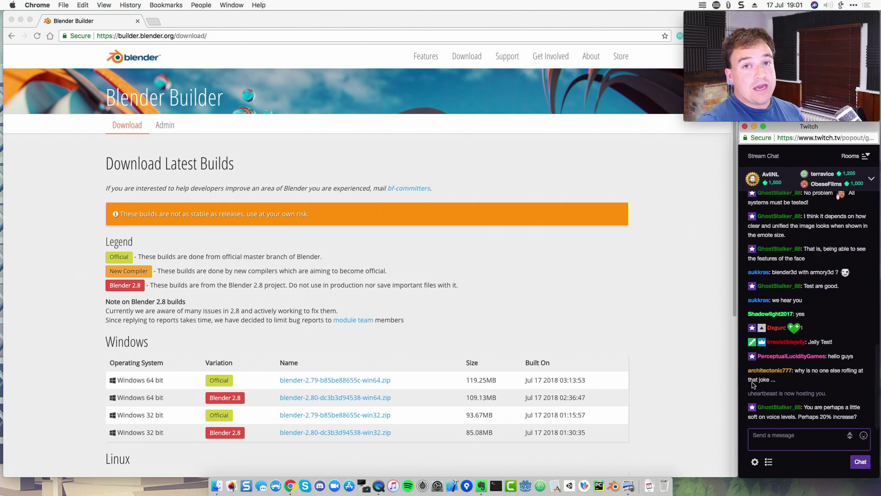
Download the Windows 64 bit Blender 2.8 build, blender-2.80-dc3b3d94538-win64.zip, and unpack it
scroll(663, 361, down, 2)
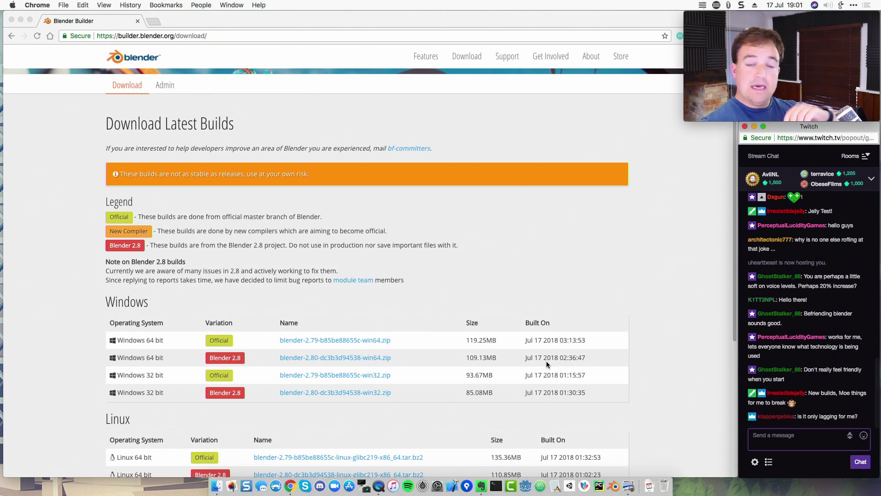
click(320, 356)
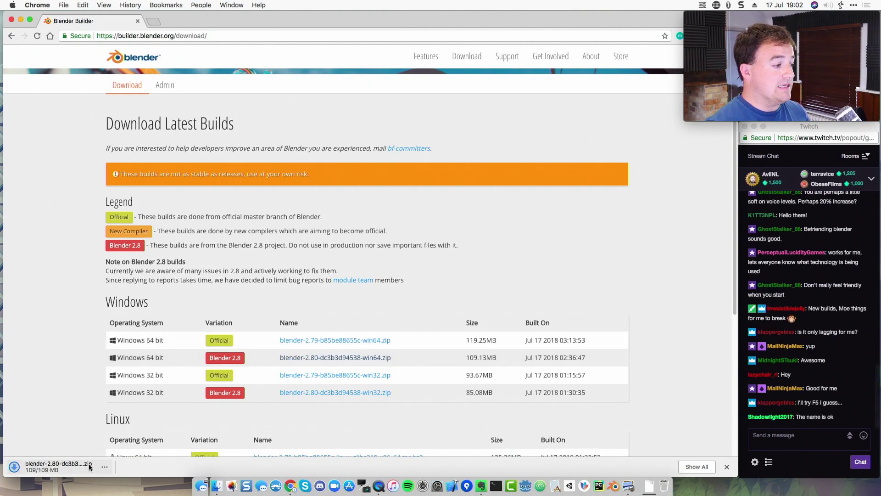
click(68, 466)
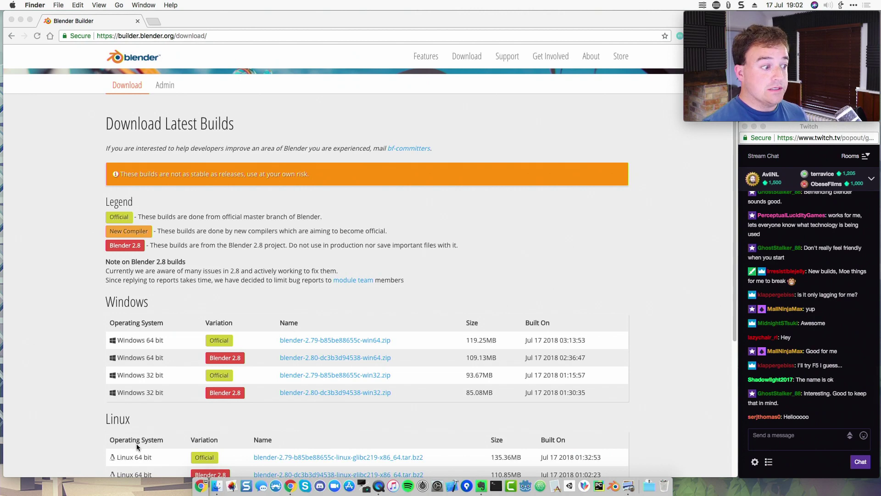
click(200, 485)
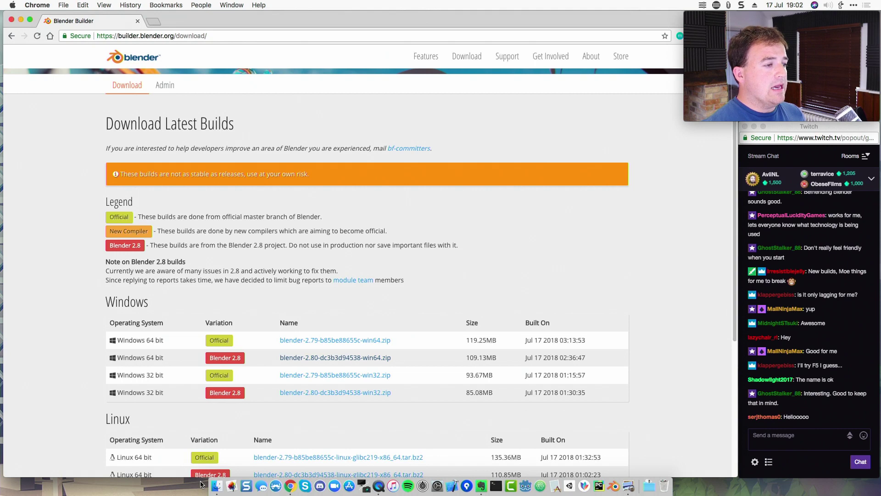
click(222, 481)
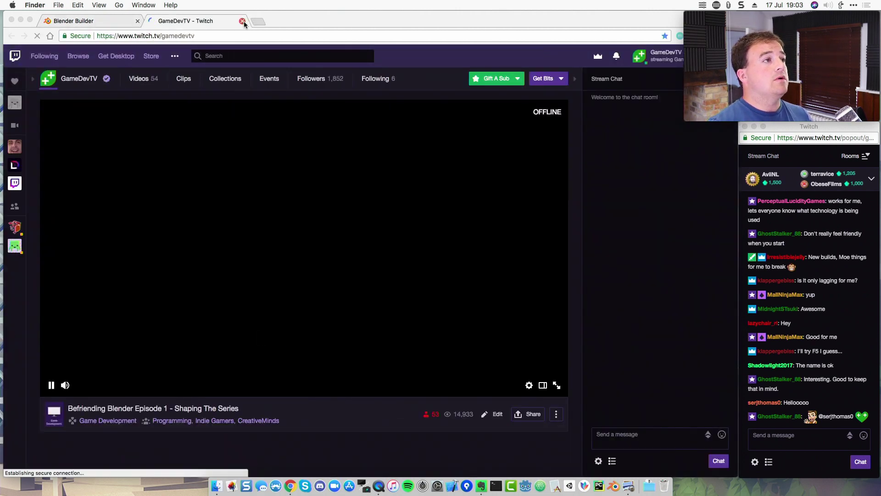
click(242, 21)
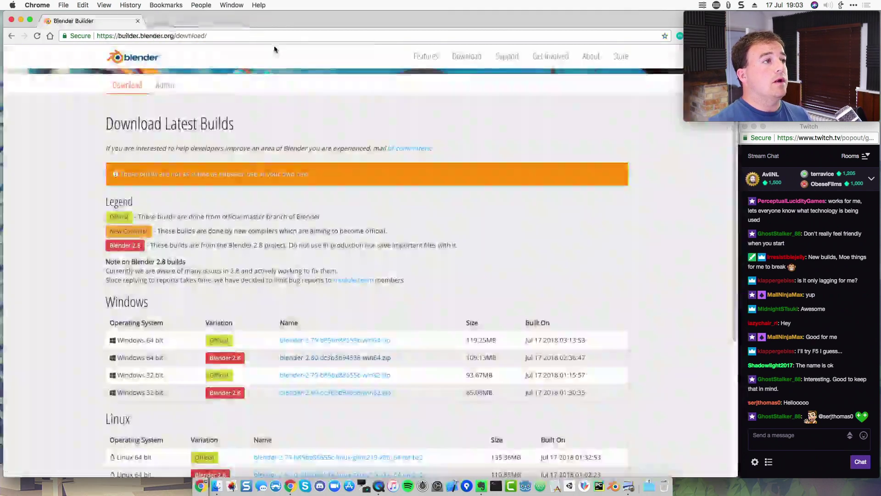
Open the unpacked Blender windows64 build folder from Downloads in a new Finder window
click(224, 487)
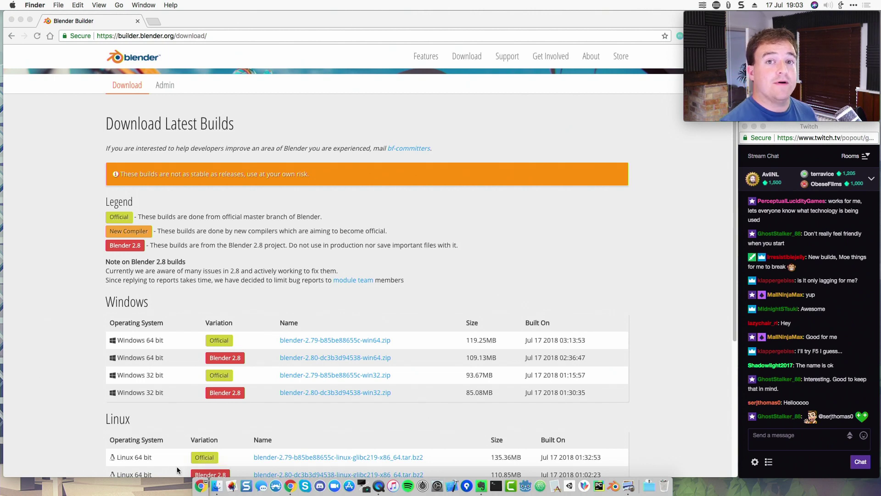
right_click(219, 489)
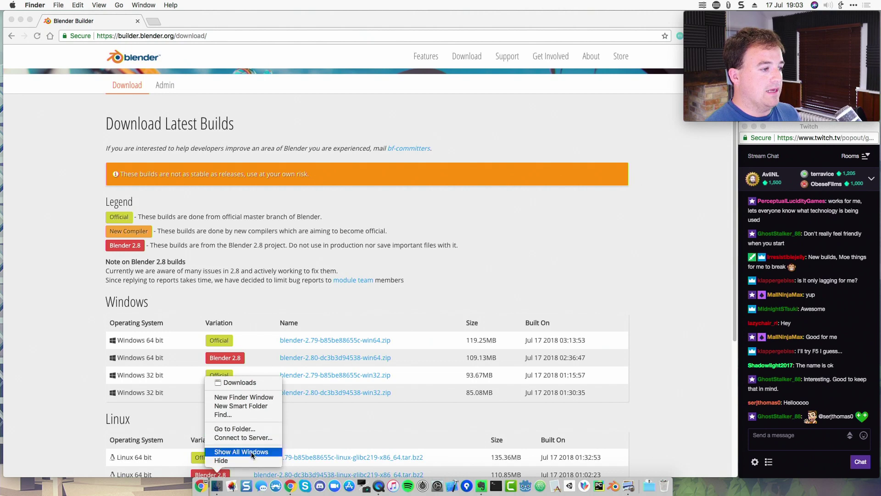
click(246, 396)
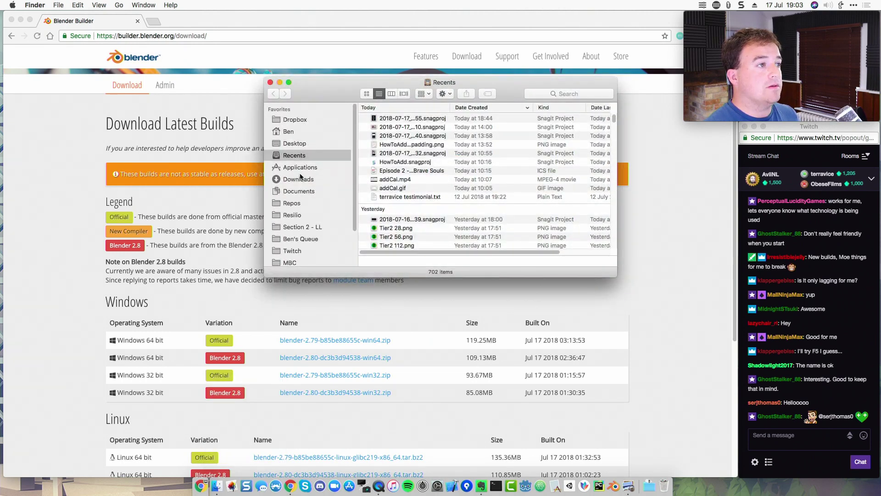
click(301, 178)
click(398, 119)
double_click(397, 119)
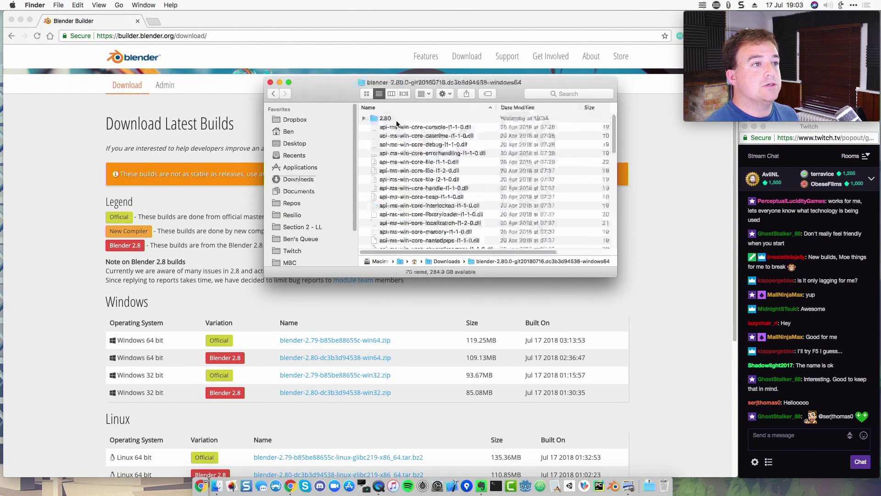
Look through the Windows build folder for blender.exe, and close the Finder window
scroll(408, 203, down, 10)
scroll(407, 203, down, 10)
click(410, 208)
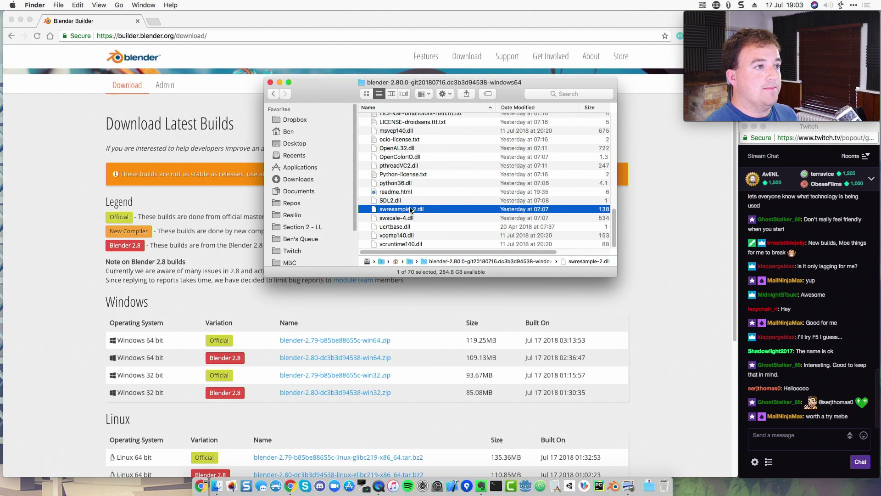
text(blender)
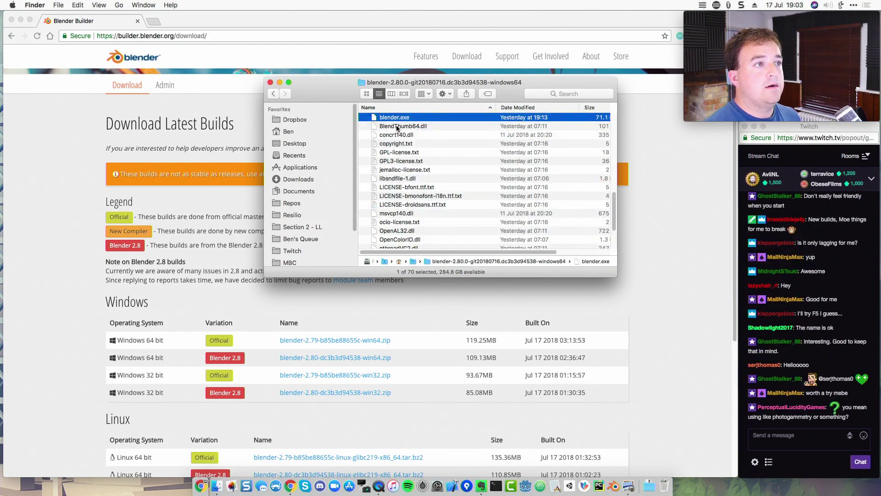
click(270, 82)
Download the macOS 64 bit Blender 2.8 build, blender-2.80-d28d202fd1-OSX-10.9-x86_64.zip, from the Blender Builder page
scroll(304, 221, down, 5)
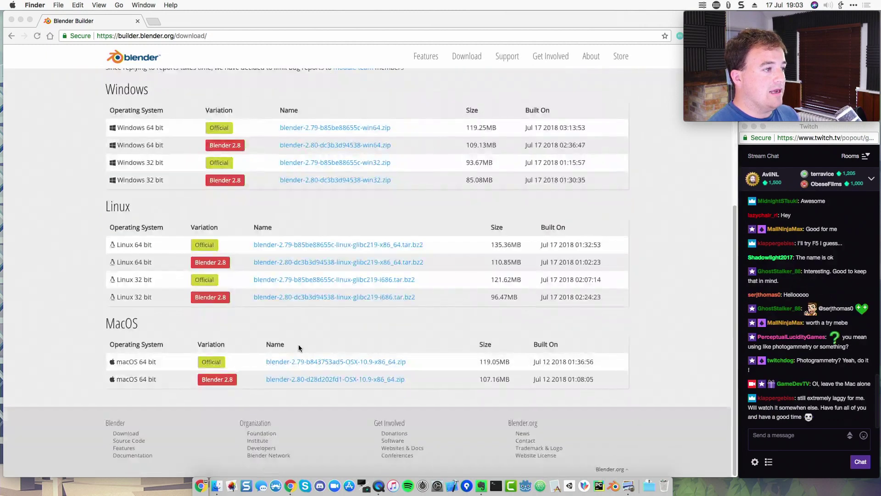
click(315, 378)
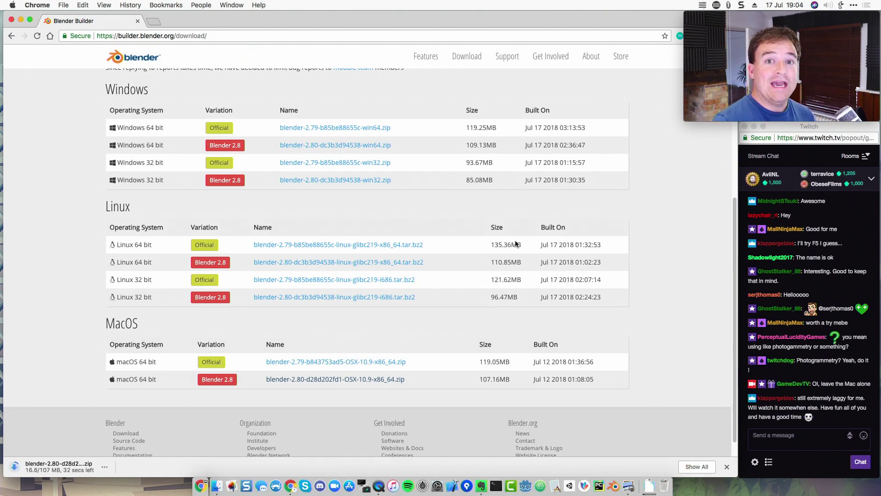
Read back through the earlier stream chat messages and return to the latest ones
scroll(812, 268, up, 4)
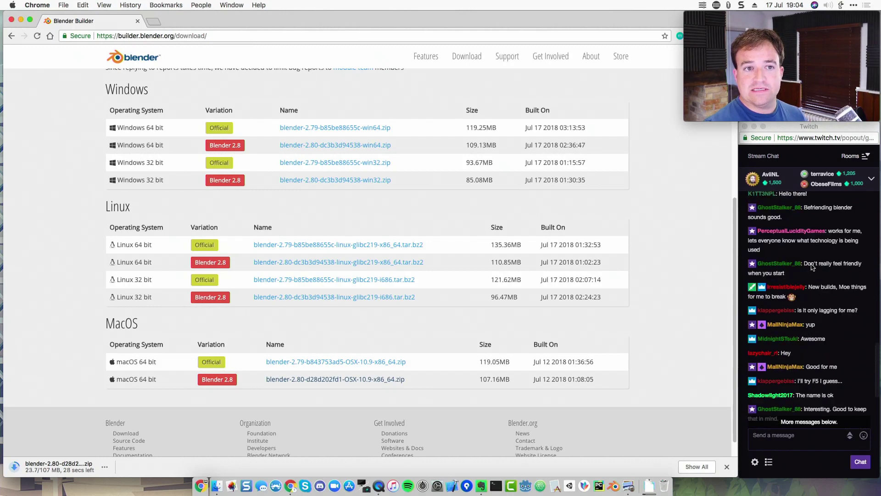
scroll(812, 267, up, 3)
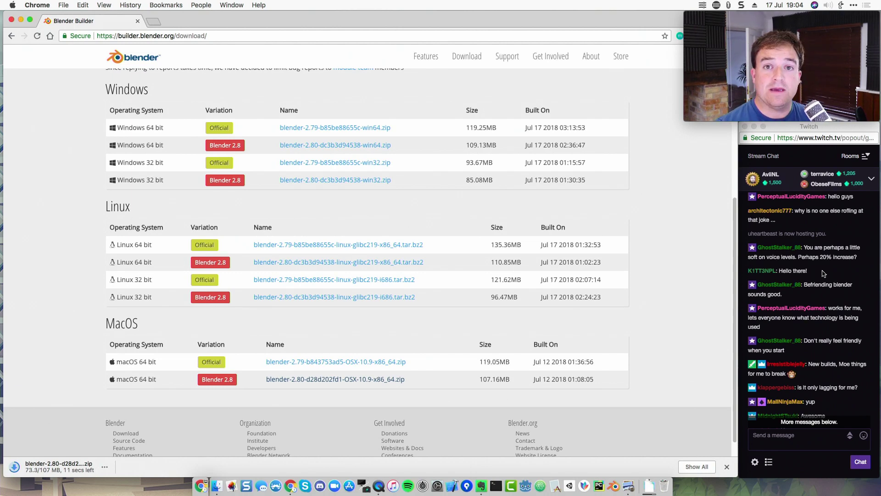
scroll(824, 275, down, 3)
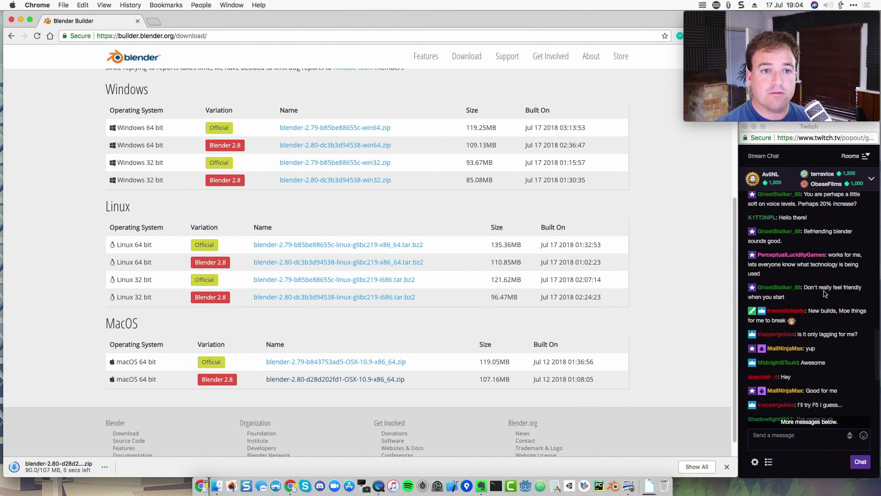
scroll(825, 294, down, 3)
scroll(823, 294, down, 3)
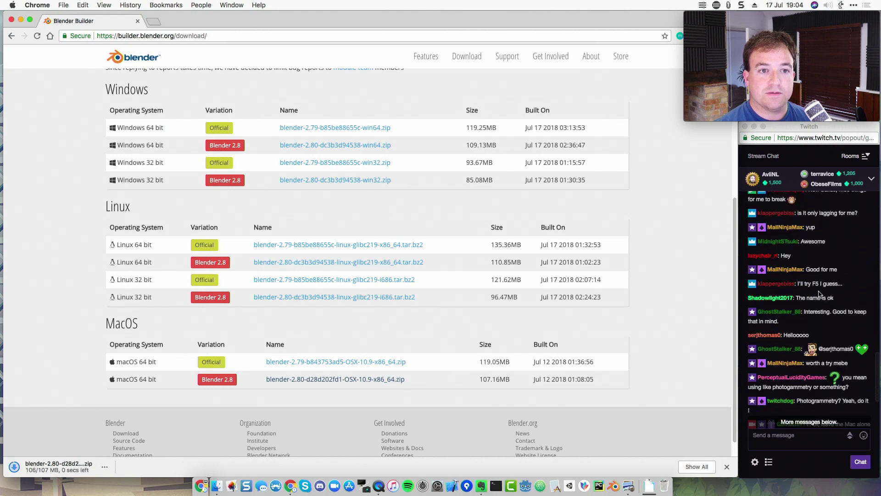
scroll(819, 294, down, 2)
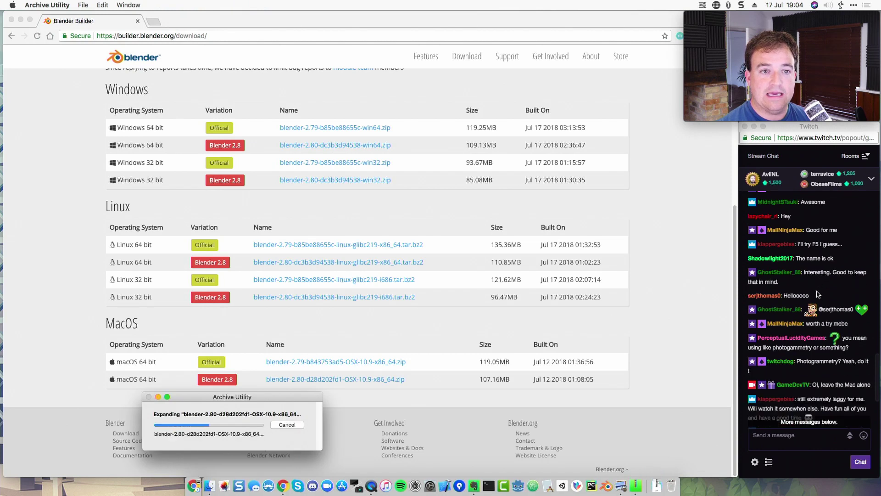
scroll(818, 294, down, 5)
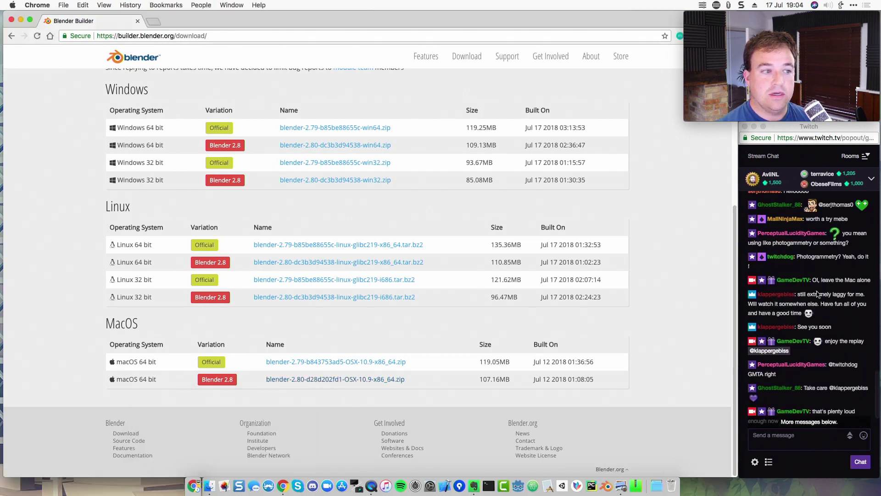
scroll(819, 295, down, 3)
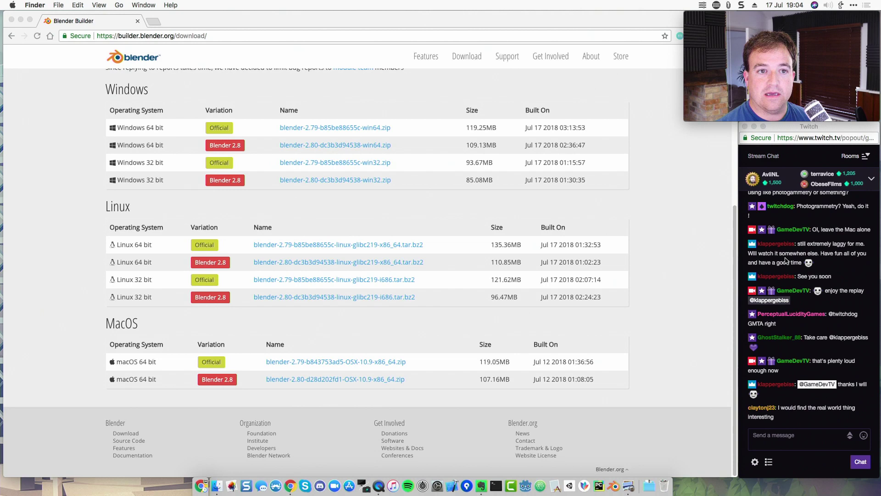
scroll(793, 256, down, 1)
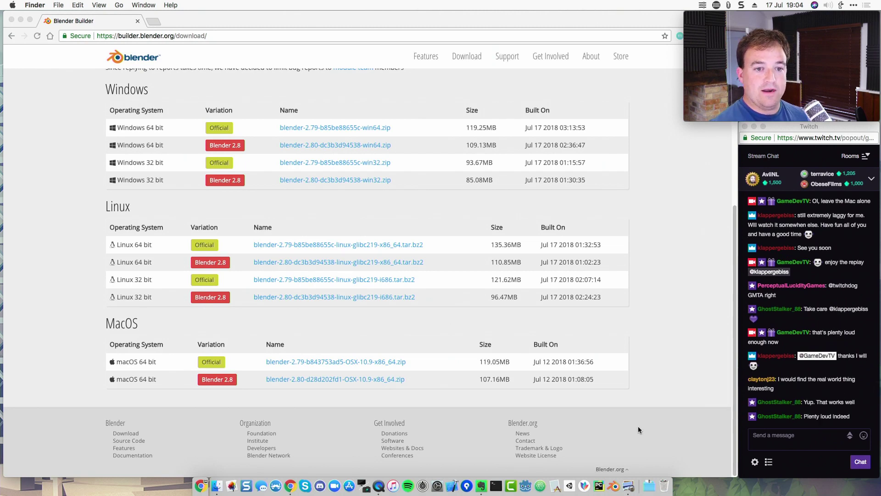
Open the unpacked macOS Blender 2.80 build folder from Downloads in a new Finder window and try to launch the blender application
right_click(217, 486)
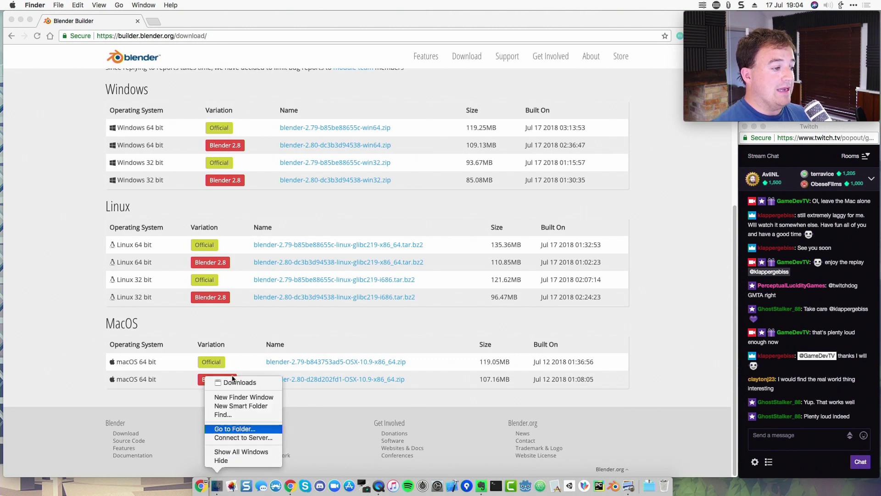
click(244, 397)
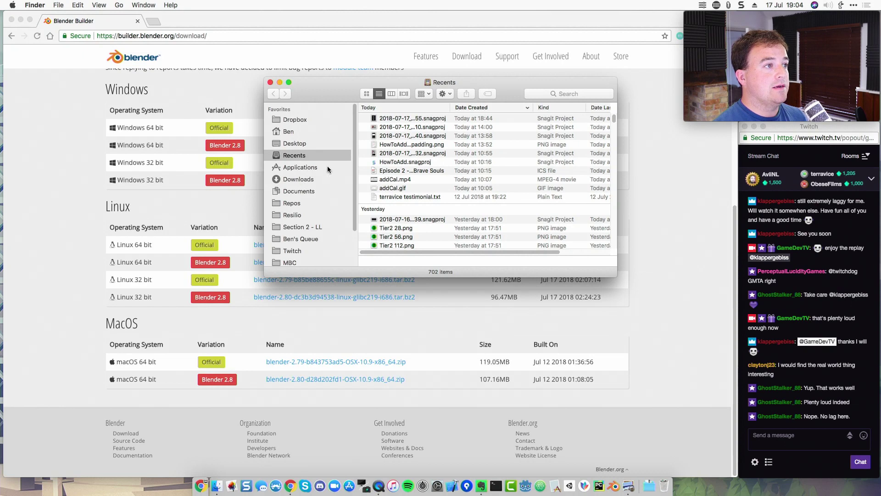
click(328, 178)
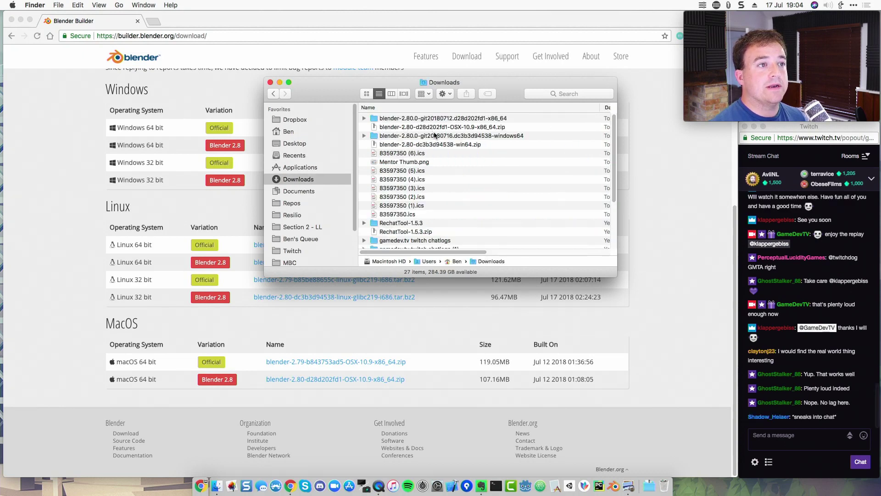
click(433, 118)
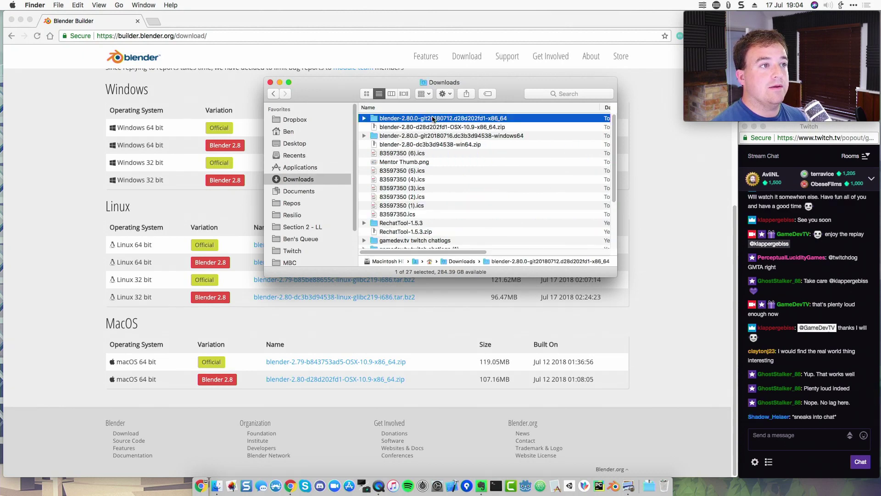
double_click(432, 118)
double_click(378, 120)
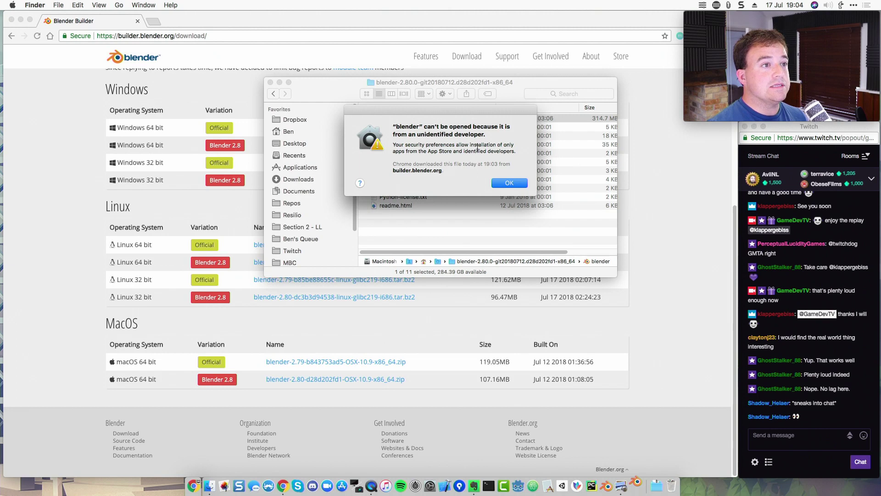
click(509, 183)
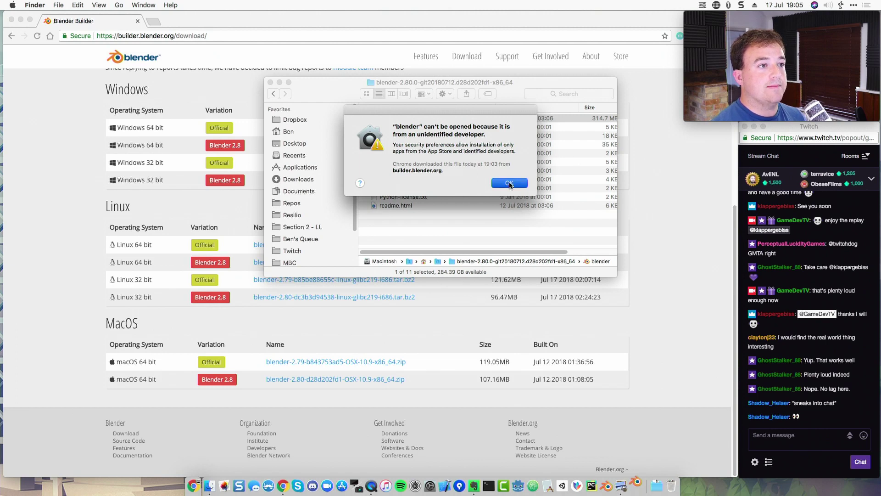
Unlock the Security & Privacy settings in System Preferences with the account password, dismissing the blocked-app warning
click(432, 489)
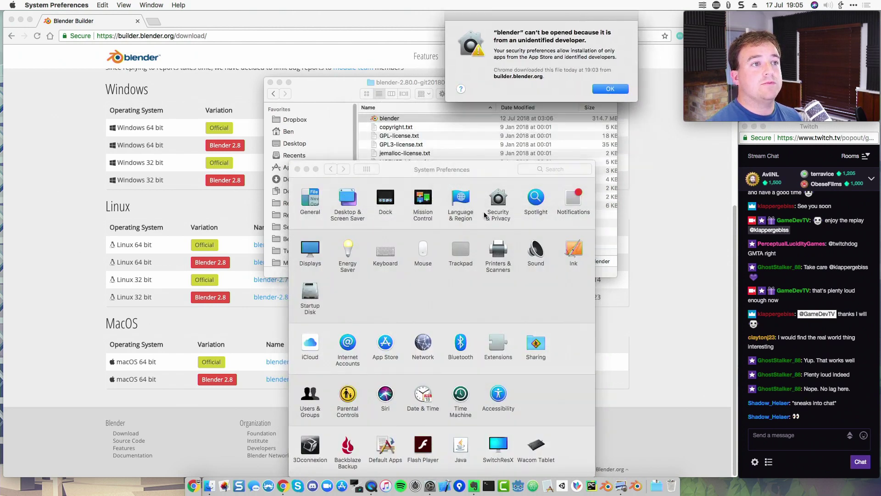
click(498, 204)
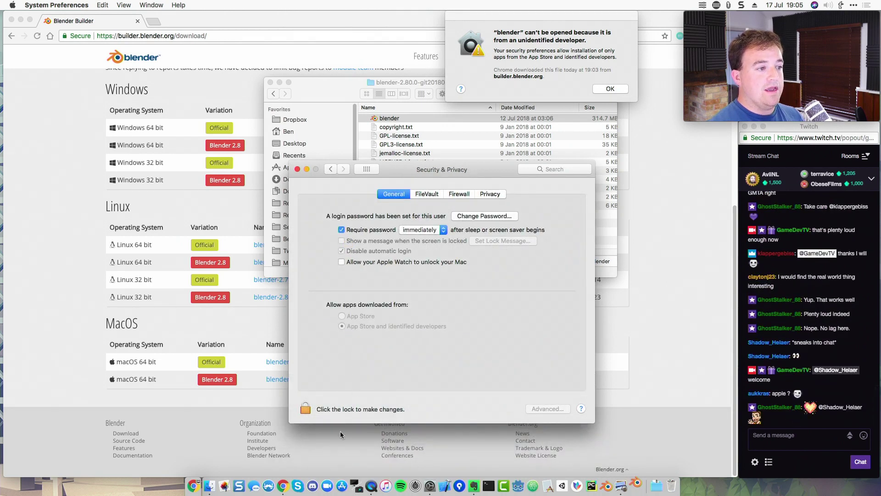
click(305, 409)
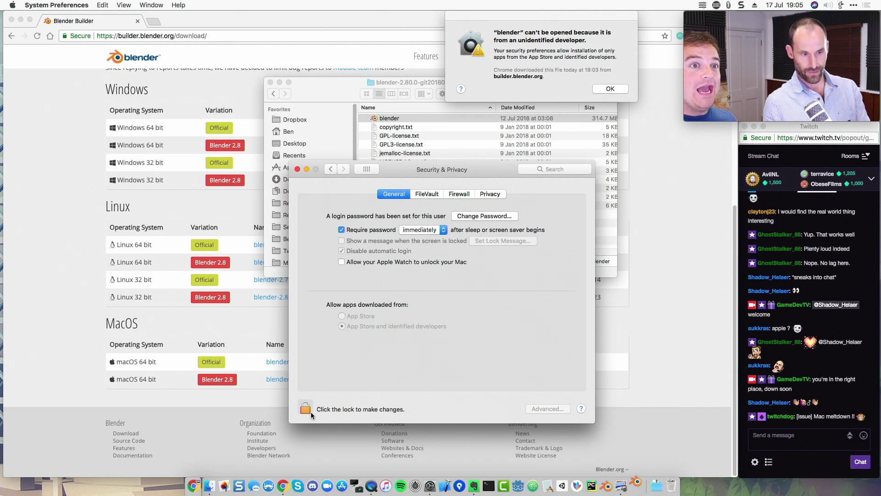
click(611, 89)
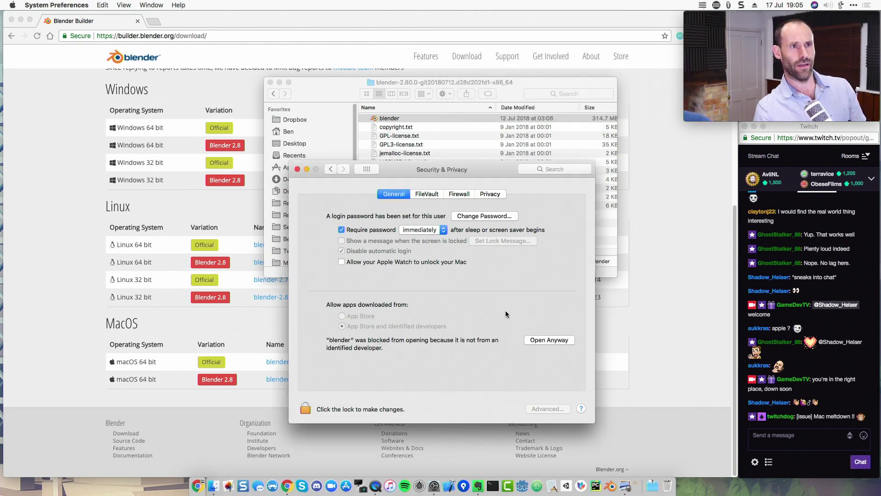
click(376, 408)
text(••••••)
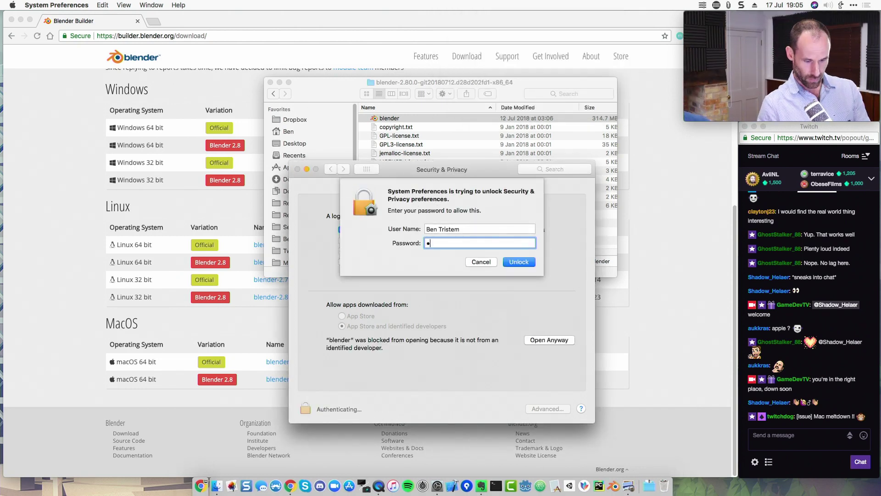
text(•)
key(Return)
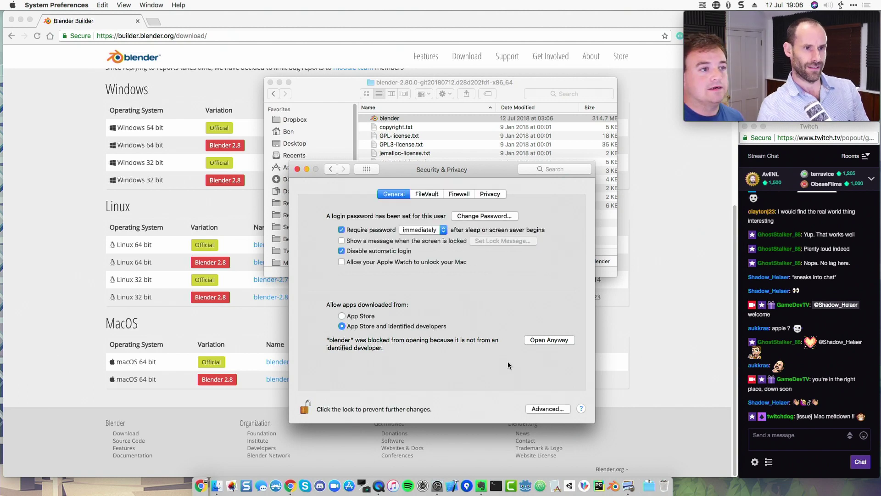
Close the Security & Privacy settings and launch the downloaded blender application, allowing it despite the unidentified developer
click(298, 169)
key(super+o)
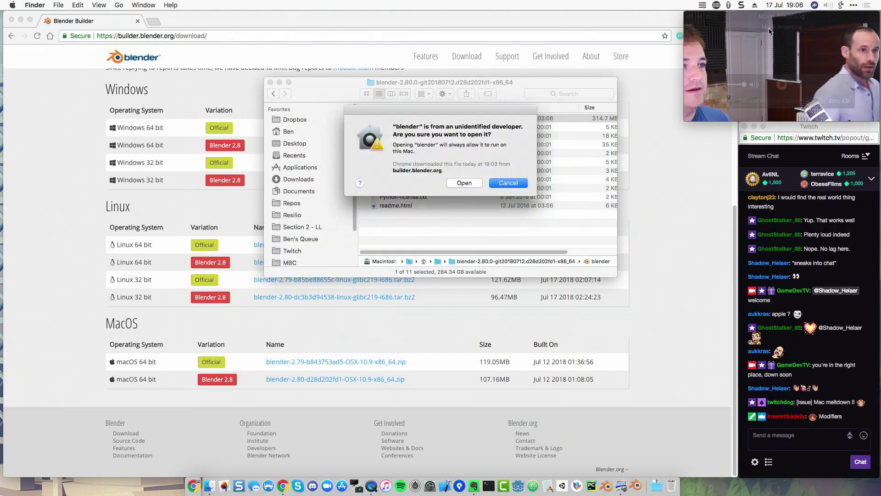
click(464, 183)
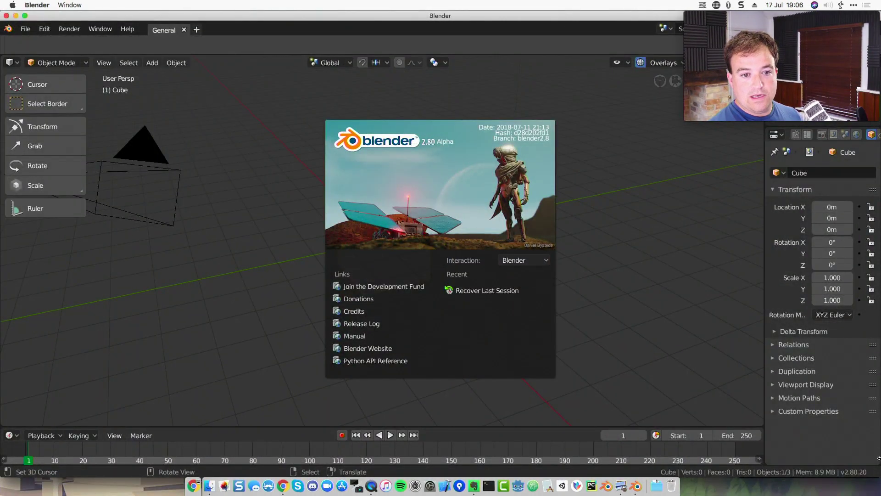
Narrow the Blender window so it ends at the webcam view beside the stream chat, and dismiss the splash screen
drag(827, 464, 681, 472)
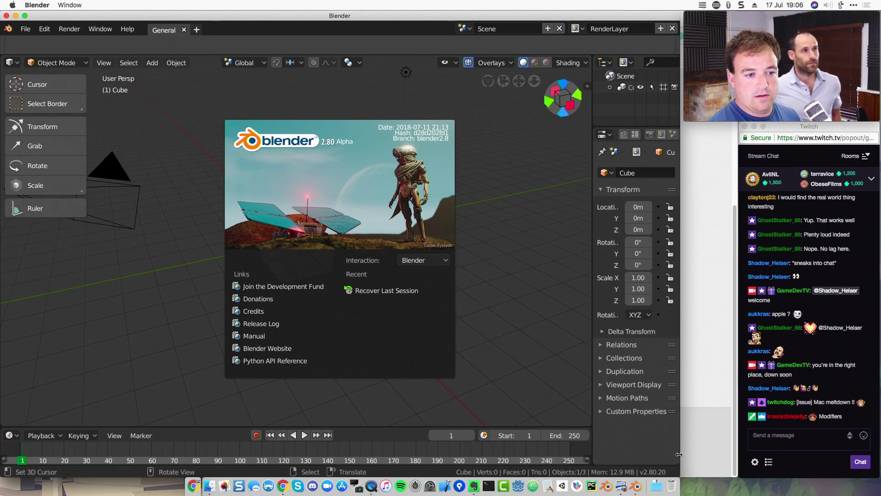
drag(680, 454, 683, 454)
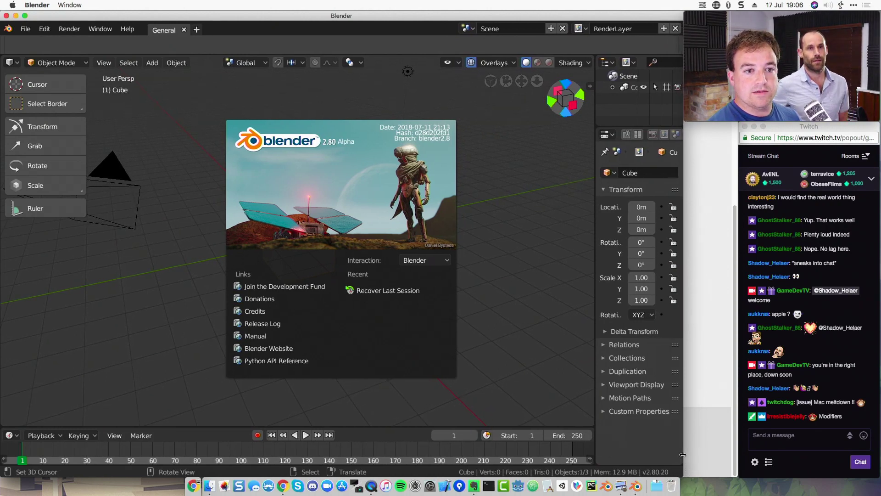
click(507, 281)
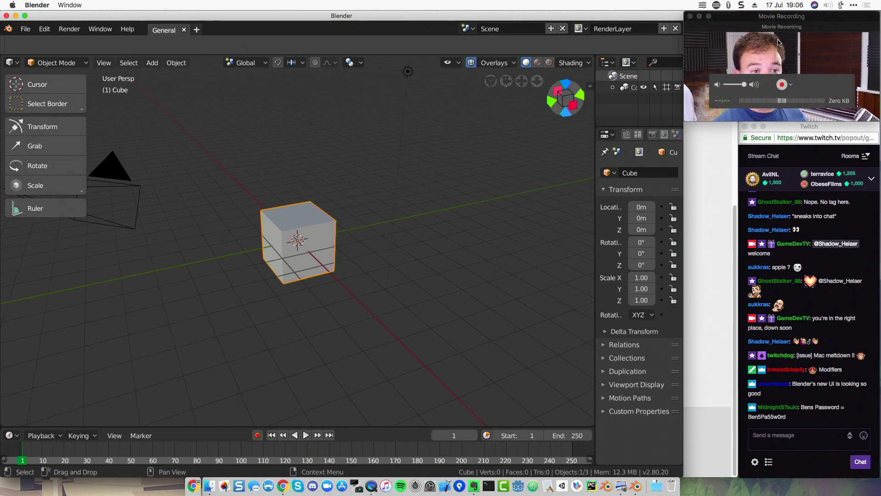
Raise the Rode Podcaster's input volume to near maximum in the macOS Sound preferences and close them
click(824, 6)
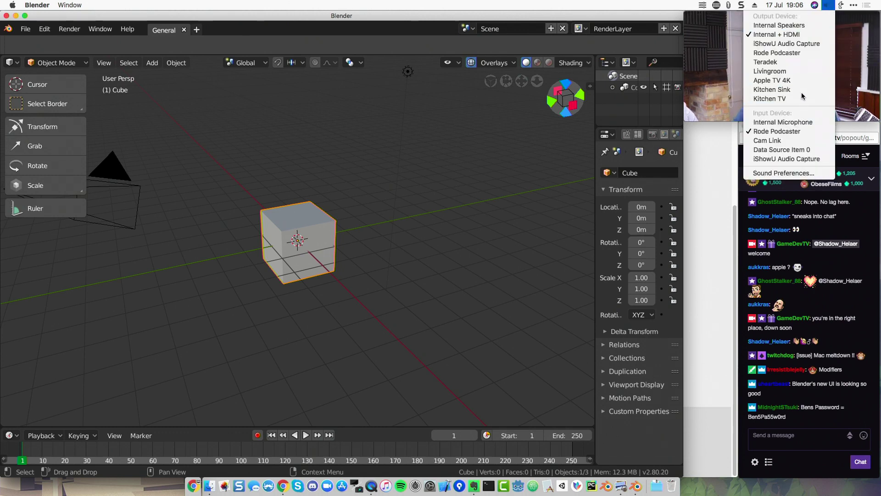
click(795, 174)
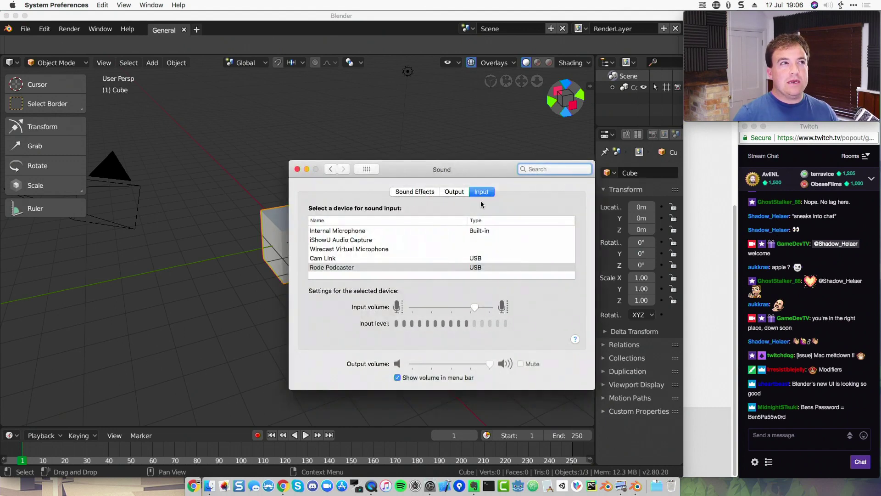
click(478, 306)
drag(484, 306, 495, 307)
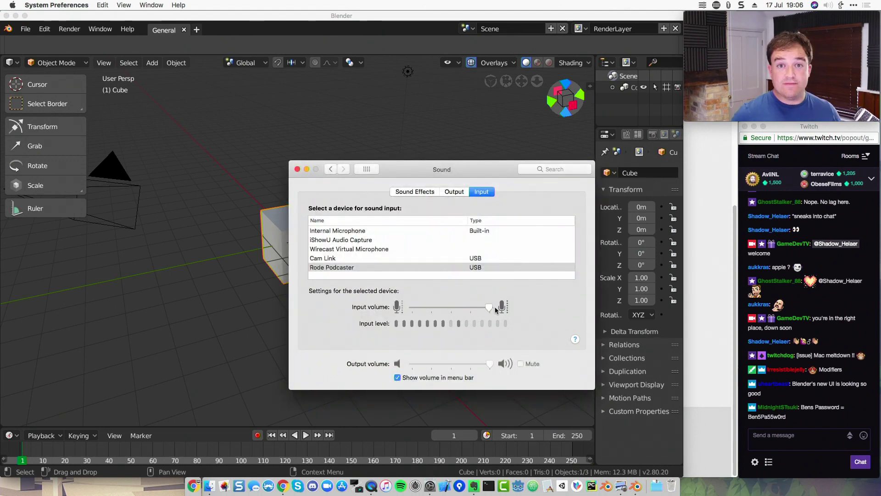
click(297, 169)
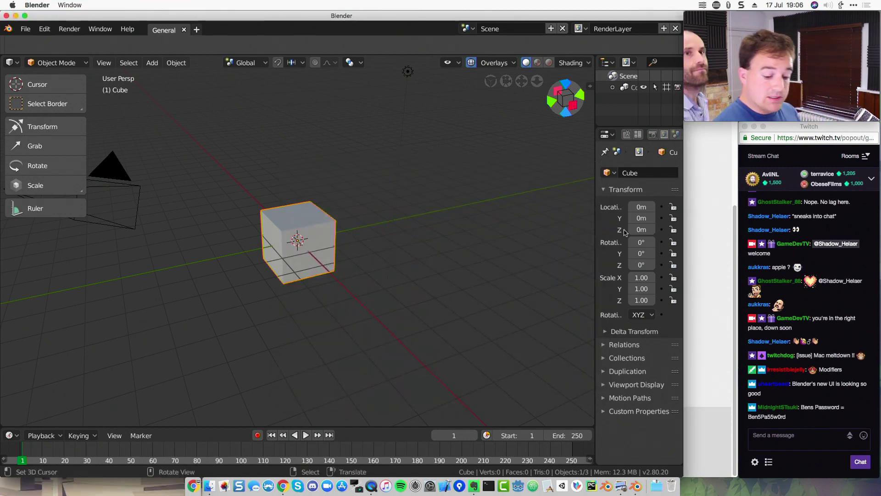
Widen the Twitch chat window to meet the Blender window's edge, and widen Blender's Properties editor
click(742, 157)
drag(739, 159, 687, 159)
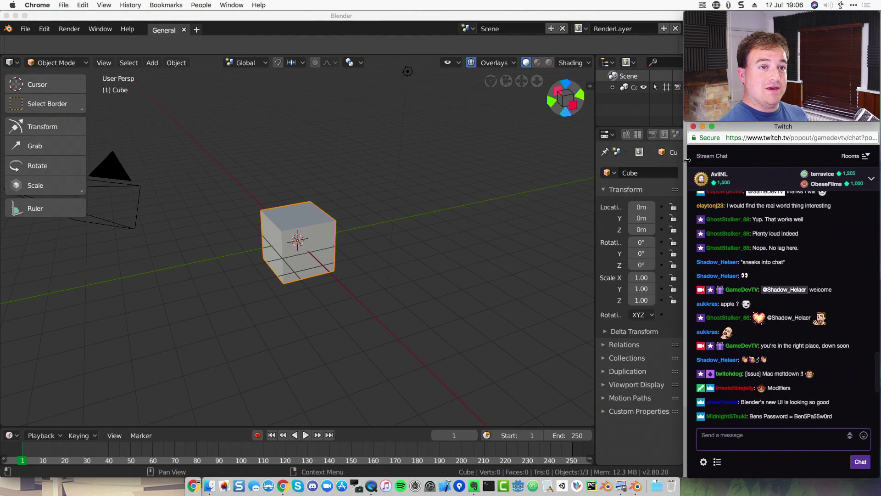
click(627, 16)
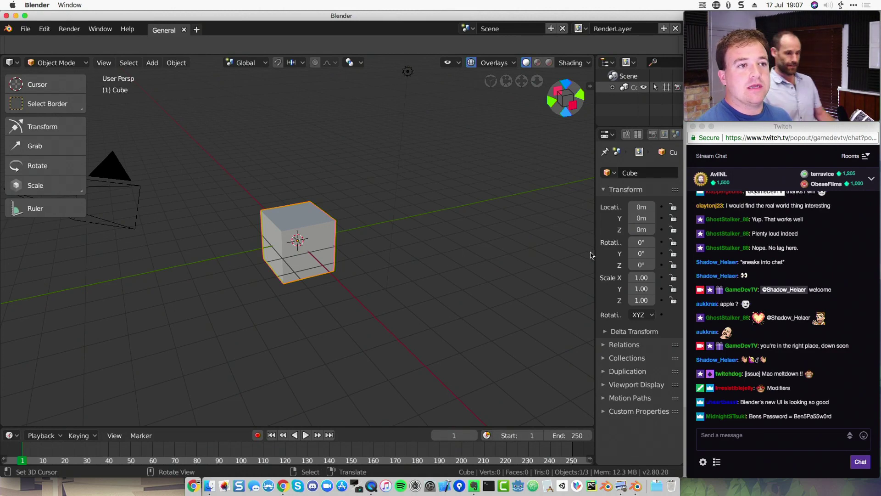
drag(594, 253, 481, 288)
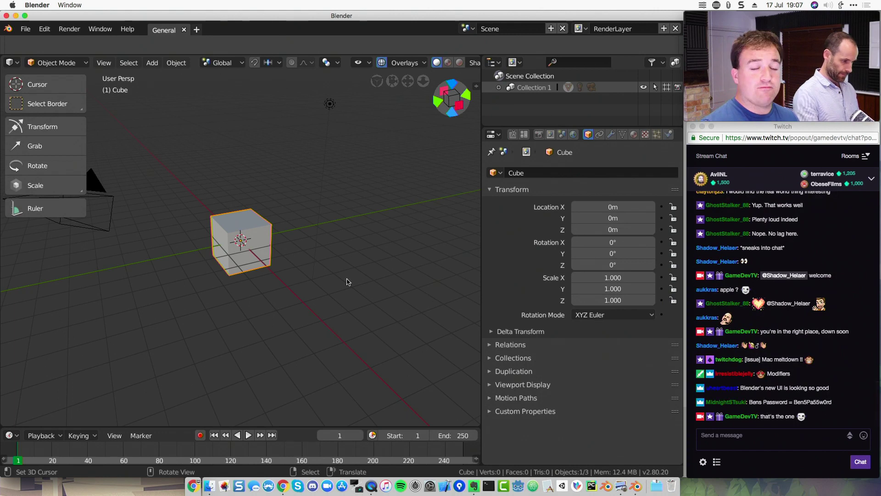
Scale the default cube up to about 3.44 and rotate it freehand by about -43° in the current view
key(s)
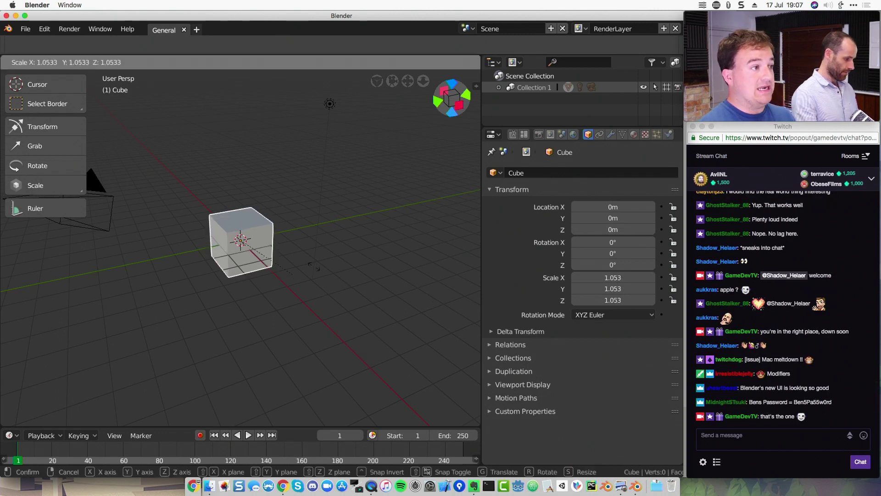
click(440, 263)
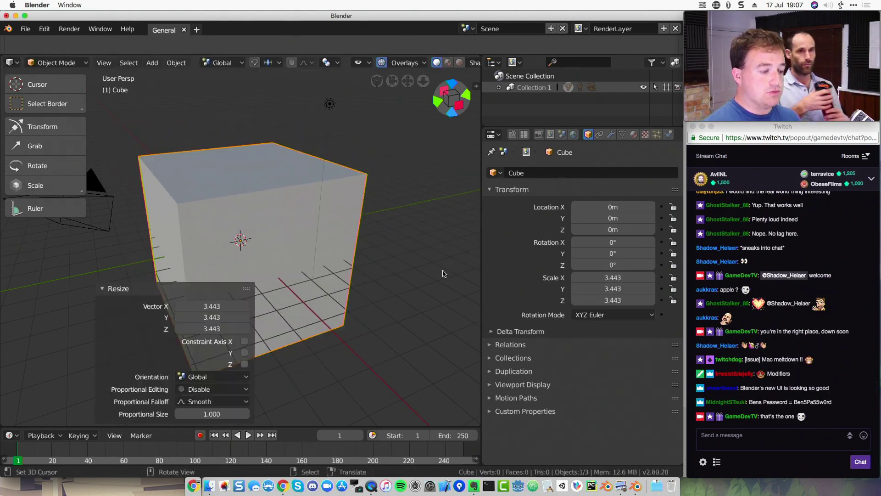
key(r)
click(314, 223)
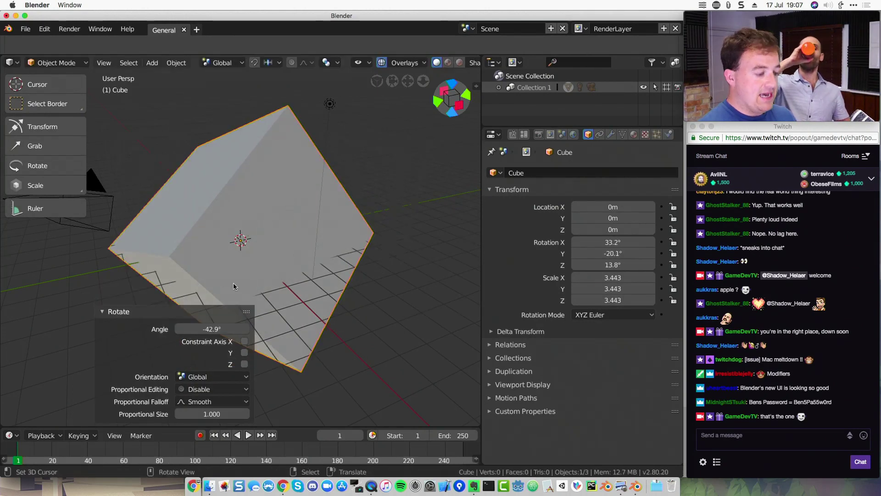
Move the cube about 3.12 m in X and 7.18 m in Y, and show its sidebar properties with the Translate settings collapsed
key(g)
click(397, 279)
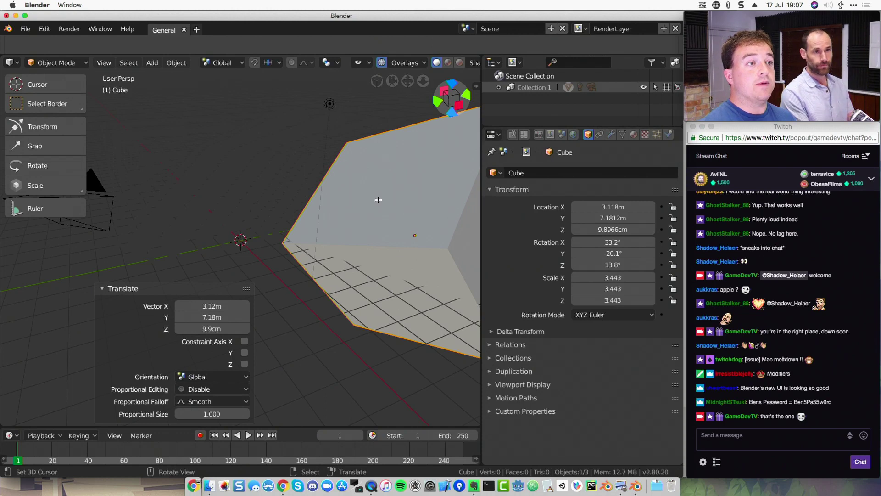
key(n)
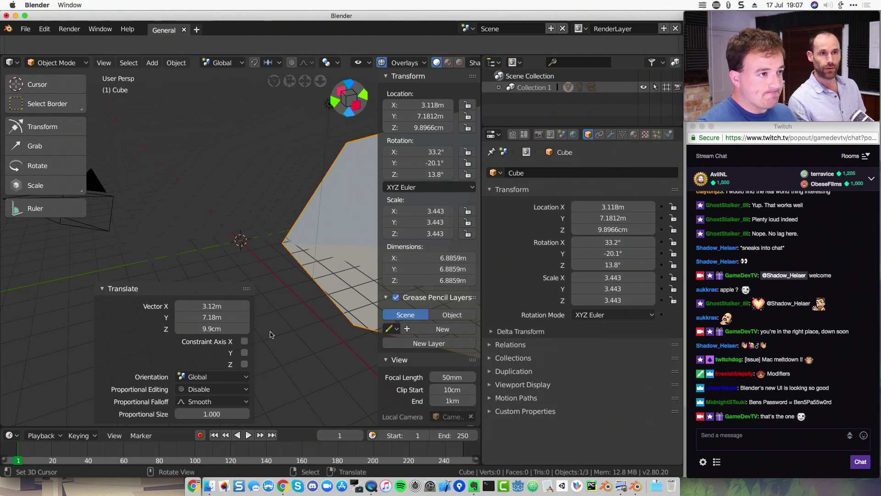
click(105, 291)
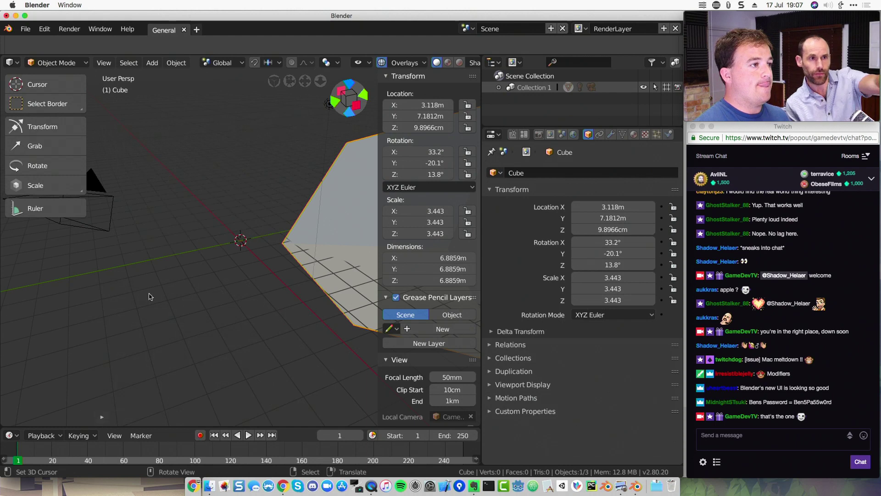
scroll(277, 229, down, 3)
scroll(277, 232, down, 2)
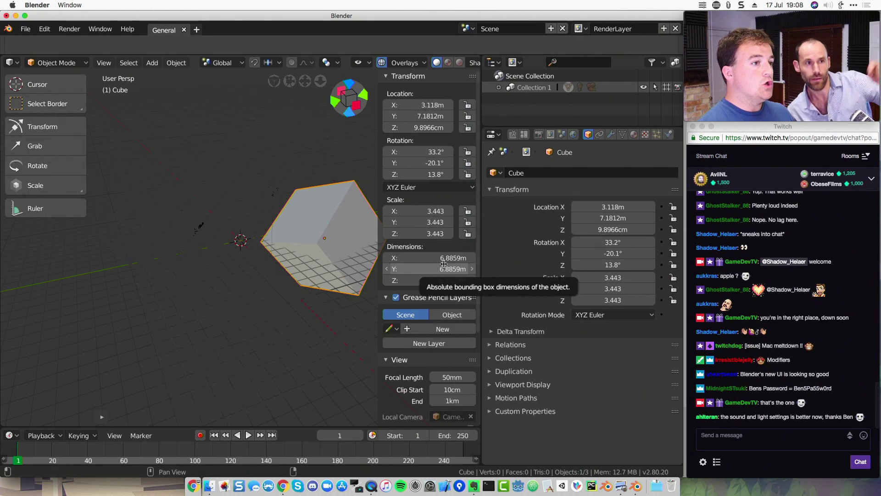
Rotate the cube freehand several times to compare its rotation with its dimensions, ending at about 269°, -6.78° and -54.3°
key(r)
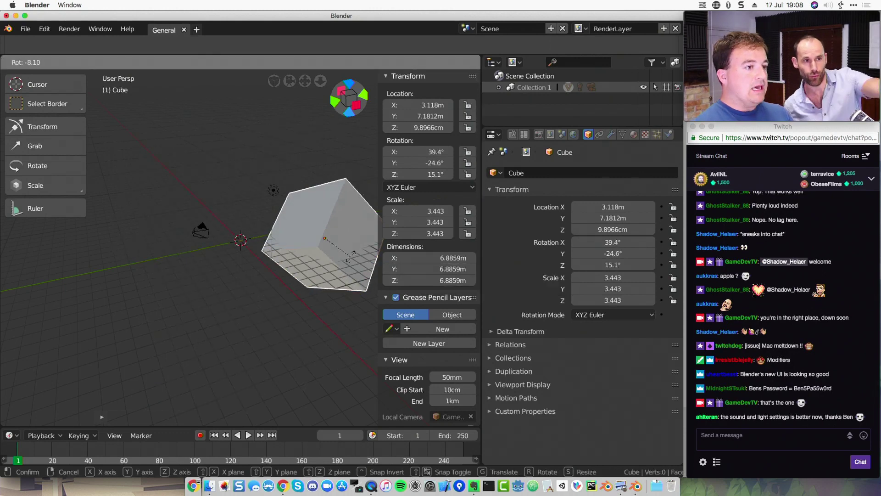
click(347, 286)
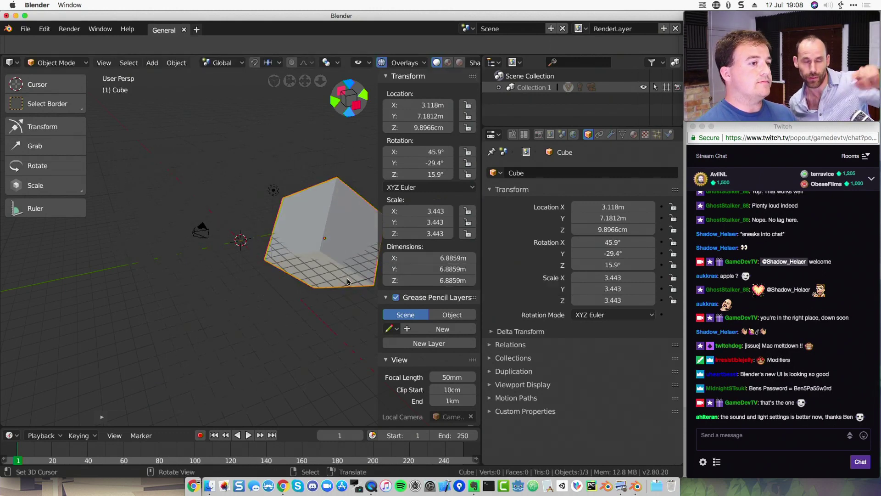
key(r)
click(329, 248)
key(r)
click(316, 252)
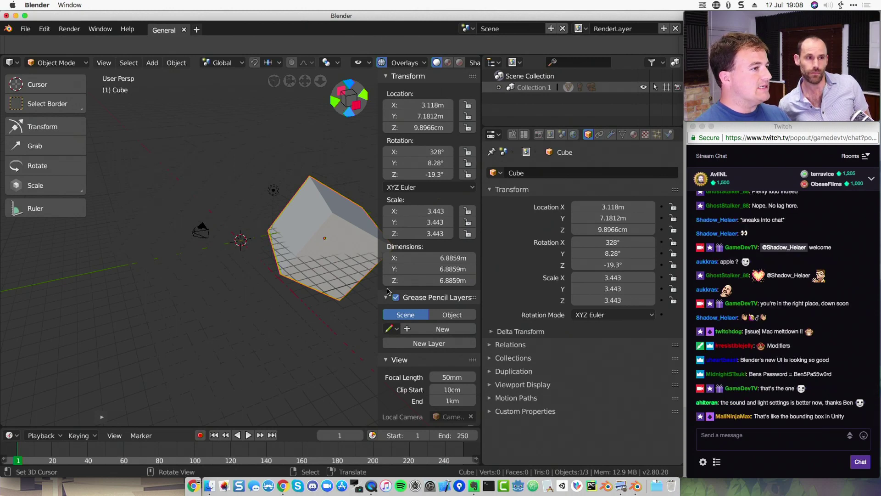
key(r)
click(376, 276)
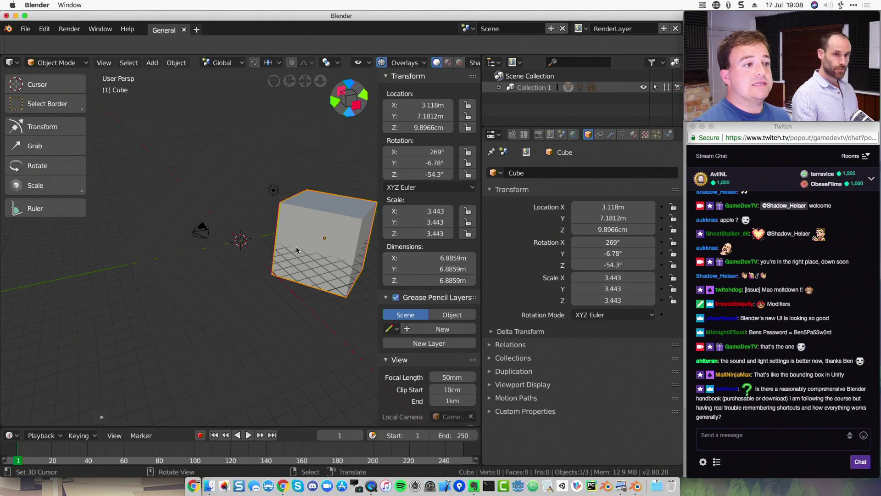
Hide the 3D viewport's sidebar and tool shelf, and narrow the Properties editor to enlarge the viewport
key(n)
key(t)
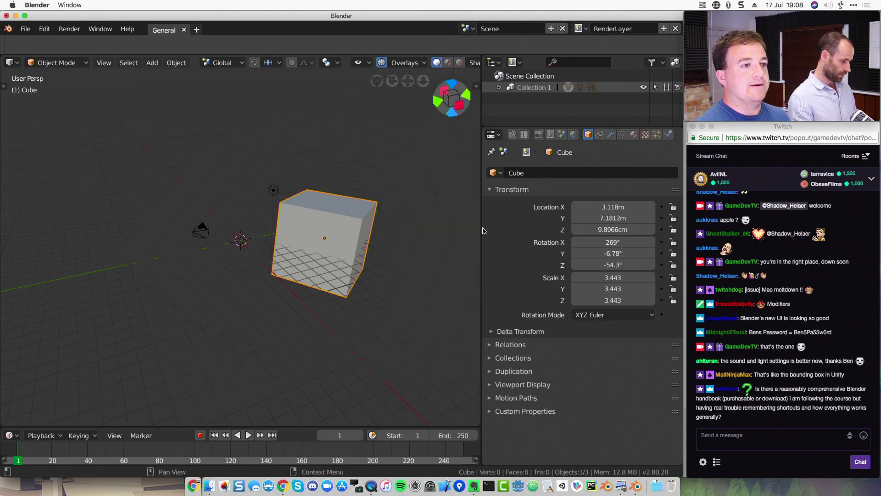
drag(482, 229, 577, 230)
Delete the cube and add a mesh plane at the 3D cursor
key(x)
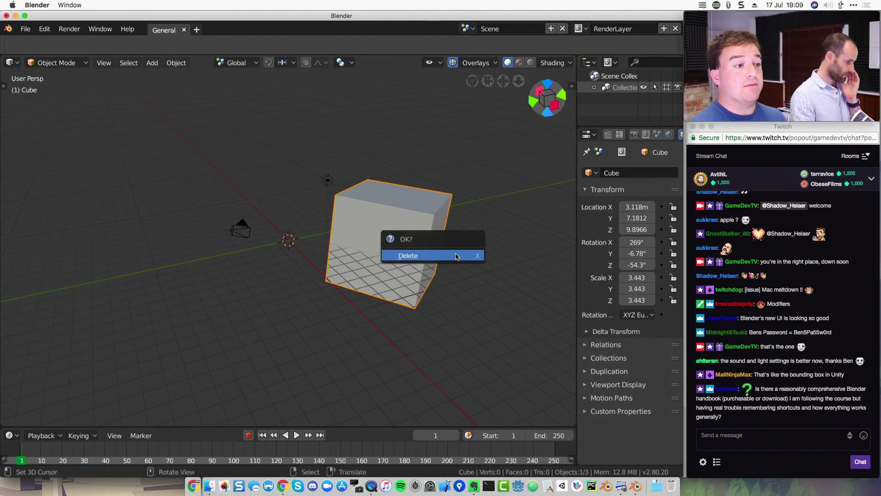
click(456, 254)
key(shift+a)
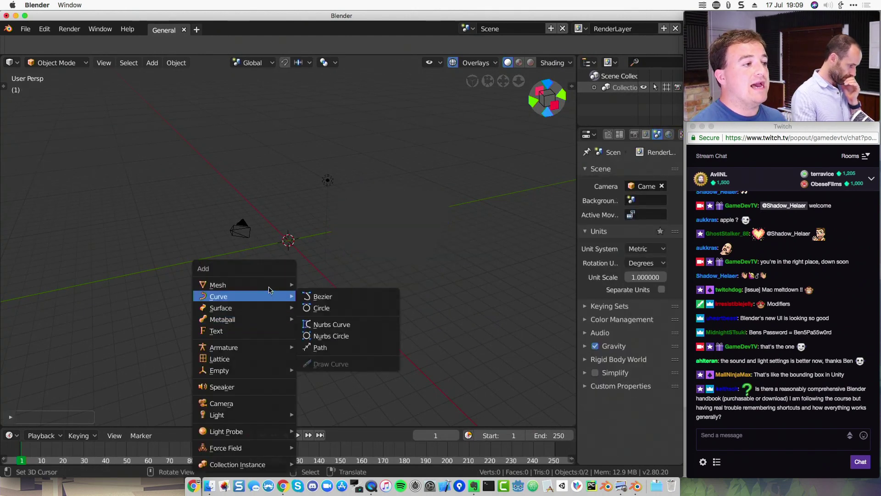
mouse_move(275, 285)
click(316, 288)
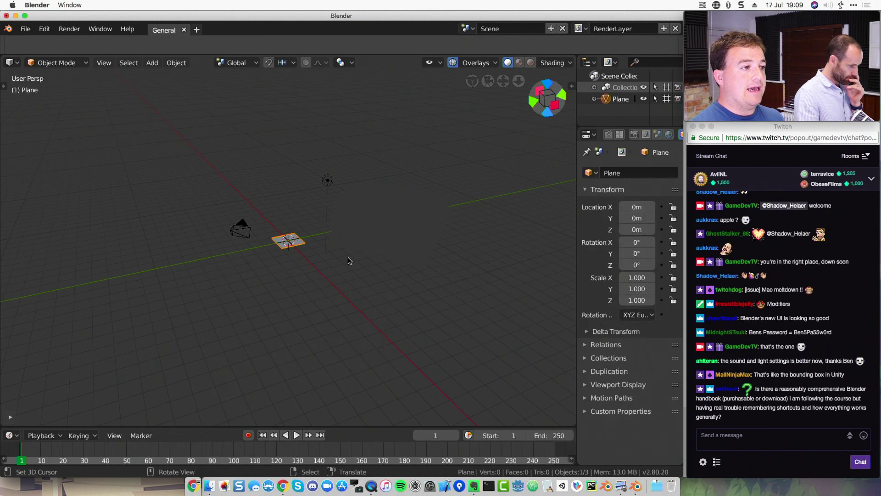
Rotate the plane 90° about X and scale it along X to about 0.18 to form a tall, narrow strip
text(rx90)
key(Return)
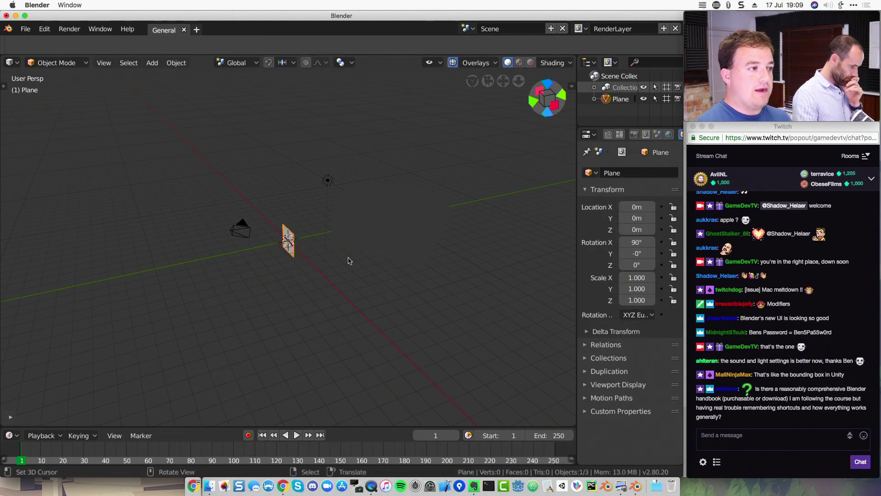
key(s)
key(x)
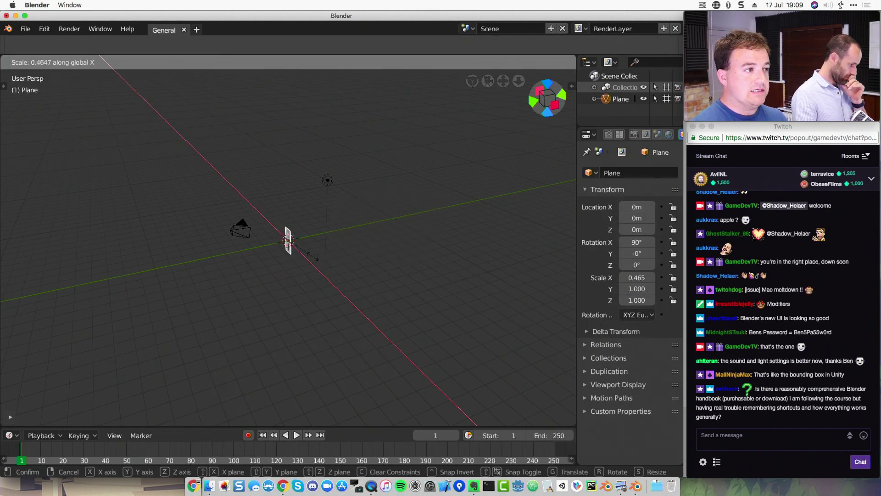
click(311, 257)
scroll(306, 271, up, 5)
middle_drag(302, 278, 378, 270)
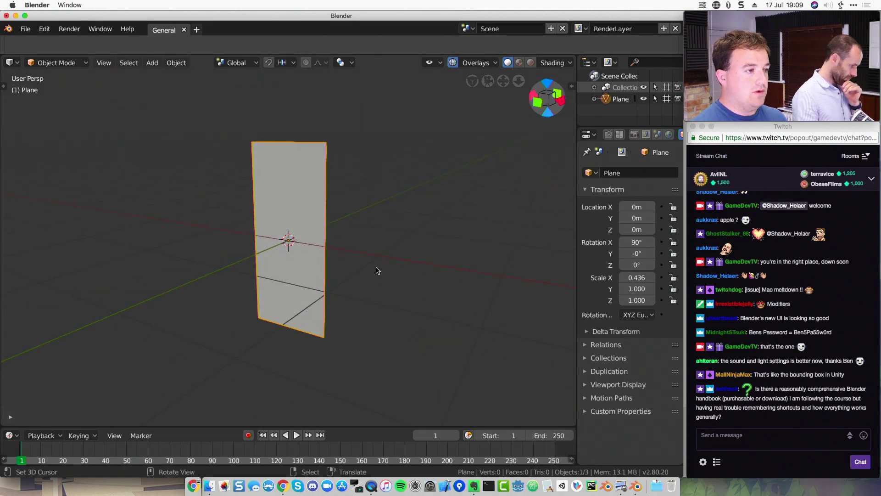
key(s)
key(x)
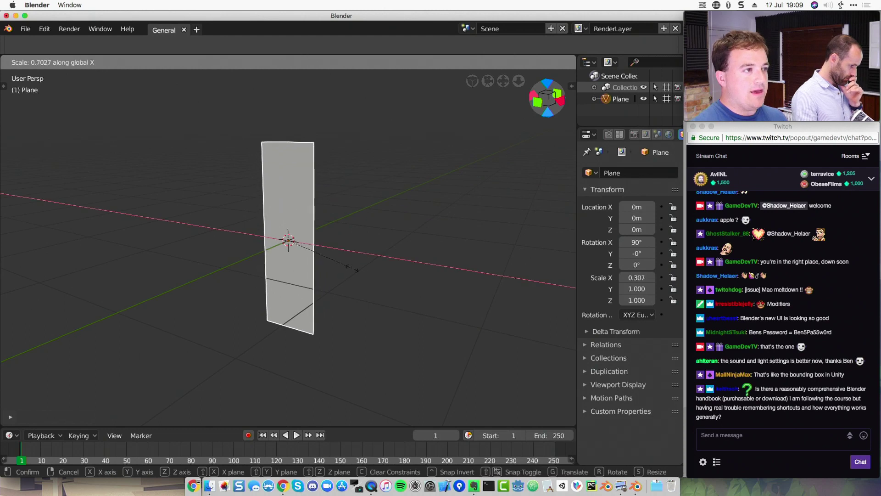
click(322, 271)
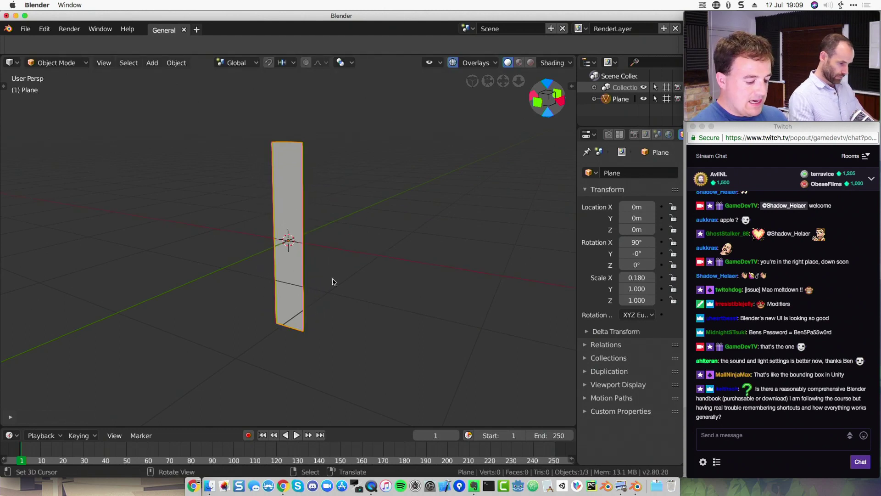
Raise the plane strip 1 m along Z so its base sits at the origin, and widen the Properties editor
key(g)
key(z)
key(1)
key(Return)
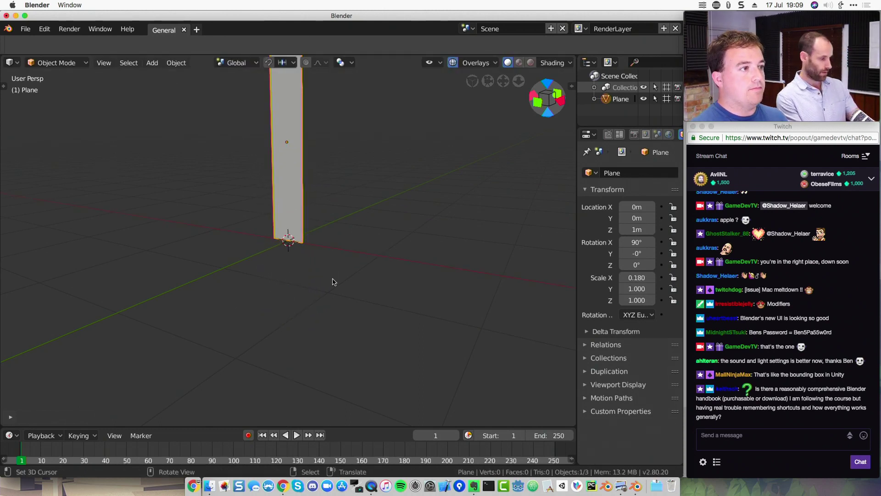
shift+middle_drag(380, 260, 364, 370)
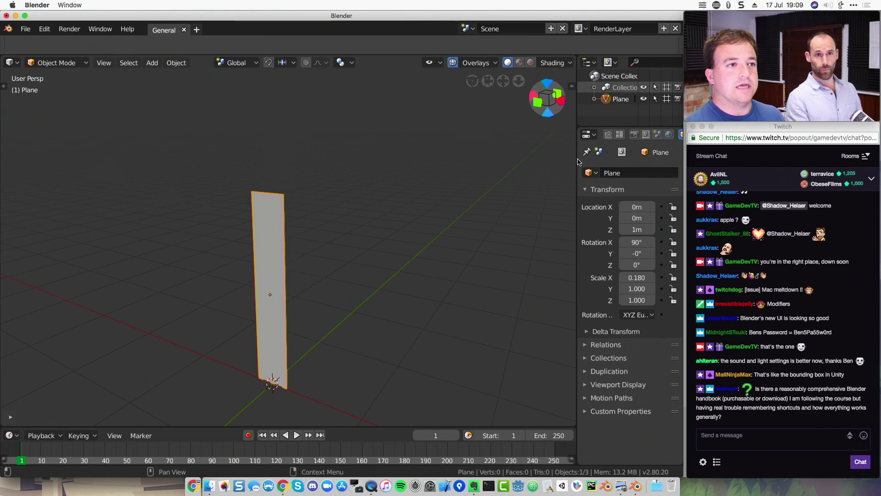
drag(578, 160, 512, 152)
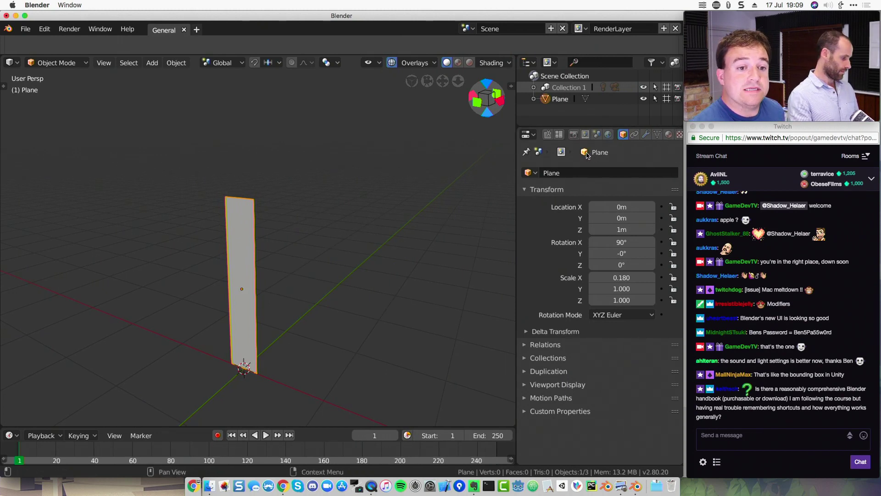
Add a Solidify modifier to the upright plane strip
click(646, 136)
click(564, 177)
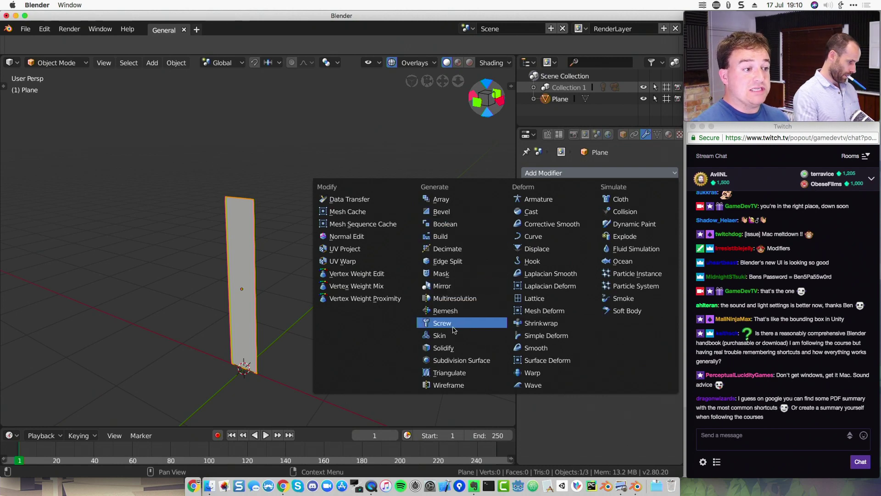
click(446, 347)
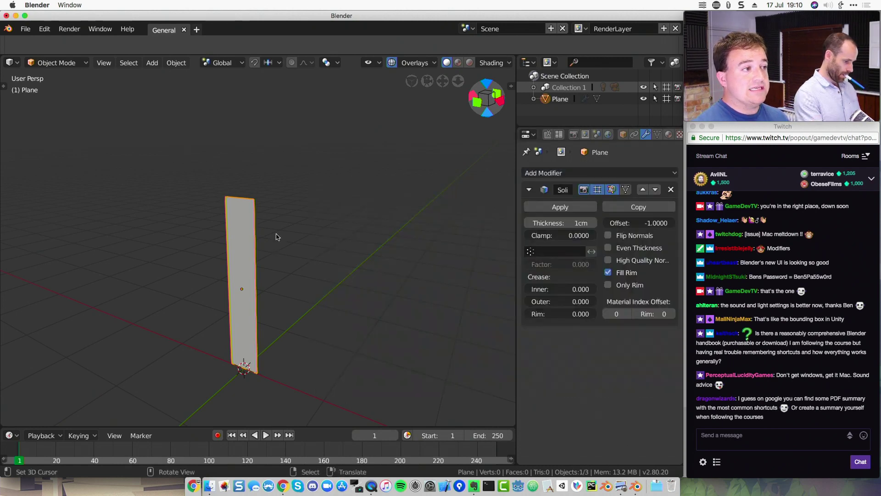
Toggle the Solidify modifier's viewport display off and on to compare the strip's edge with and without thickness
scroll(277, 237, up, 5)
scroll(277, 237, up, 5)
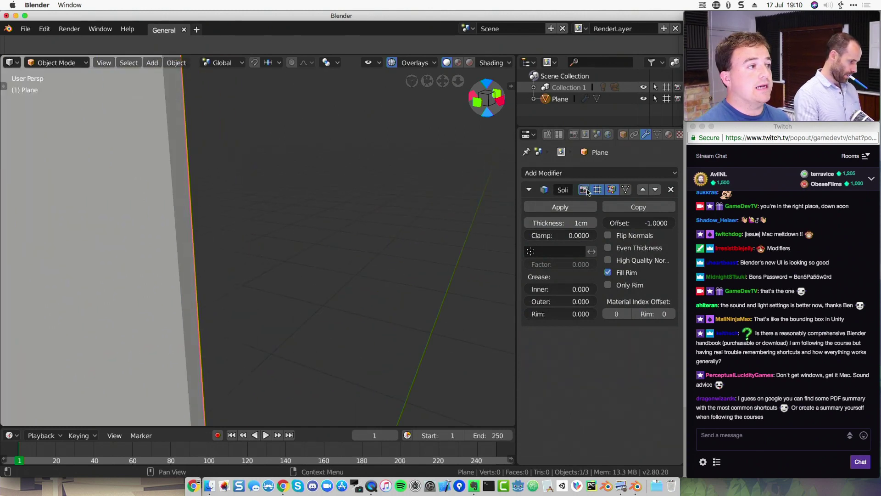
click(612, 190)
click(610, 190)
click(607, 190)
click(607, 190)
click(607, 190)
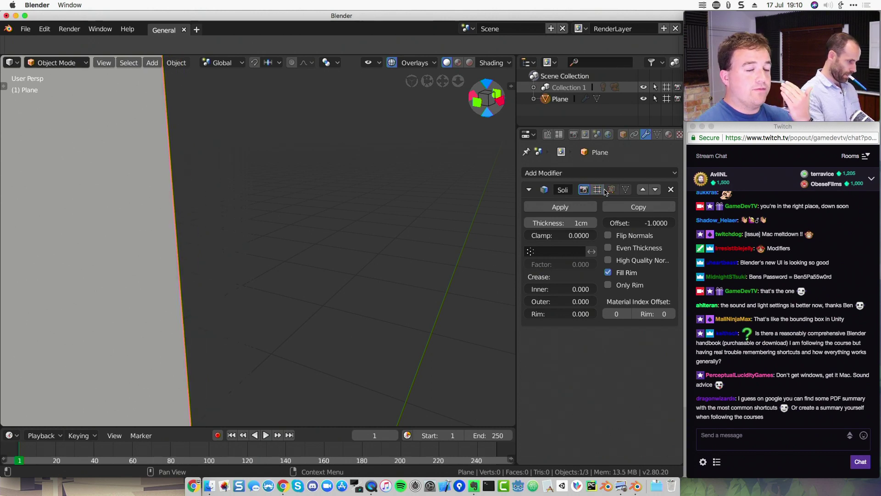
click(609, 191)
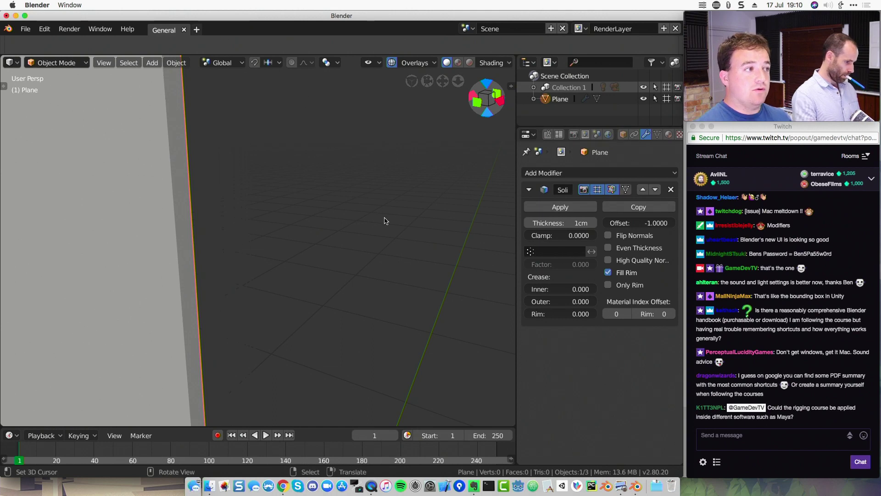
scroll(325, 240, down, 6)
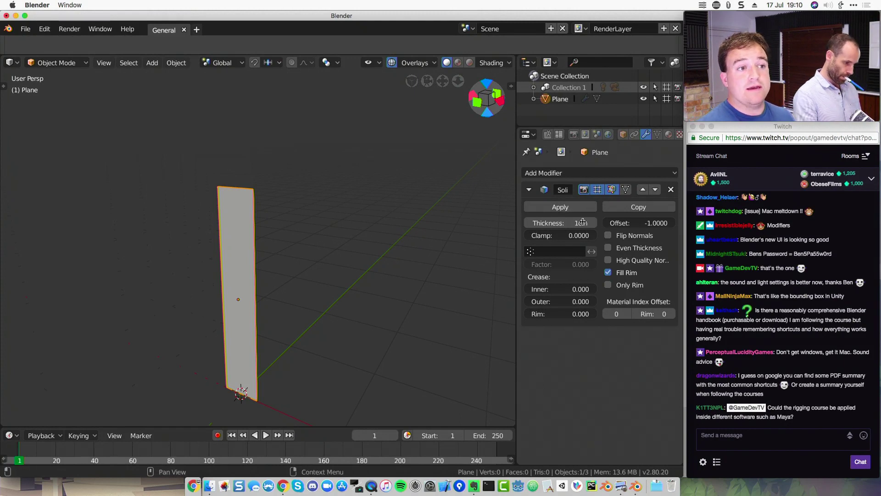
Try a Solidify thickness of 3 m on the strip
click(569, 226)
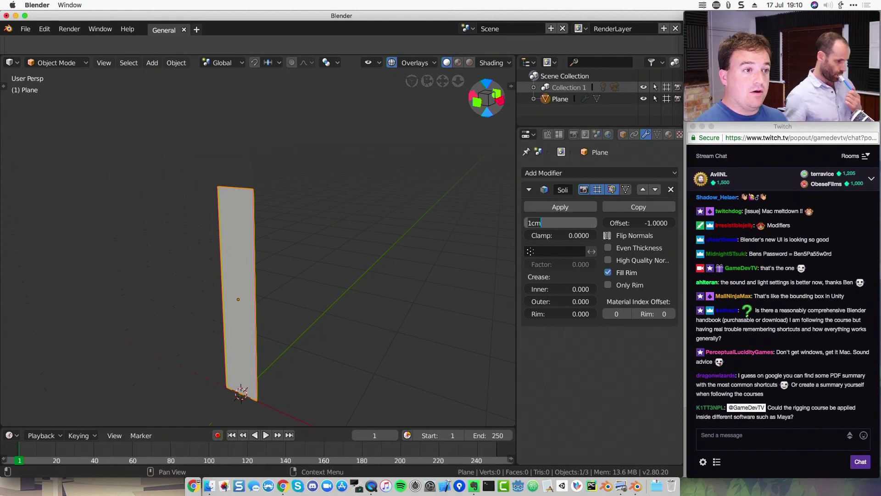
text(3)
key(Return)
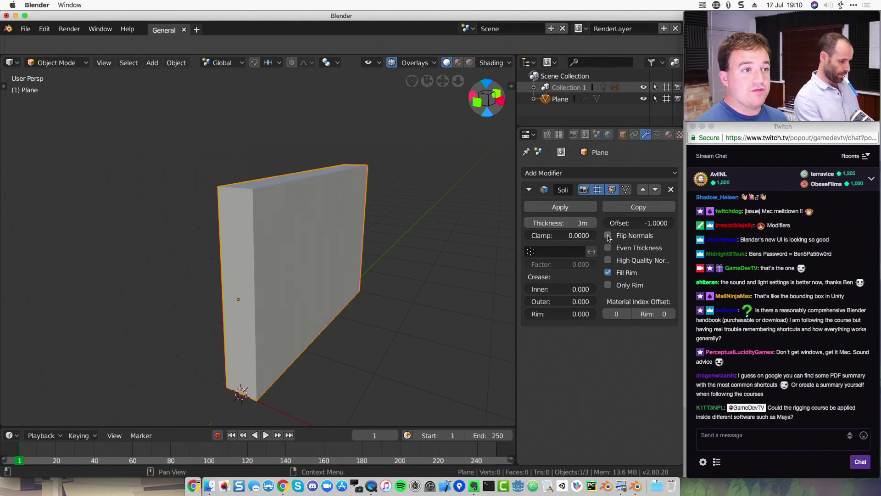
Set the Solidify thickness to 0.03 m (3 cm) and inspect the strip's upper edges
click(580, 222)
text(0.03)
key(Return)
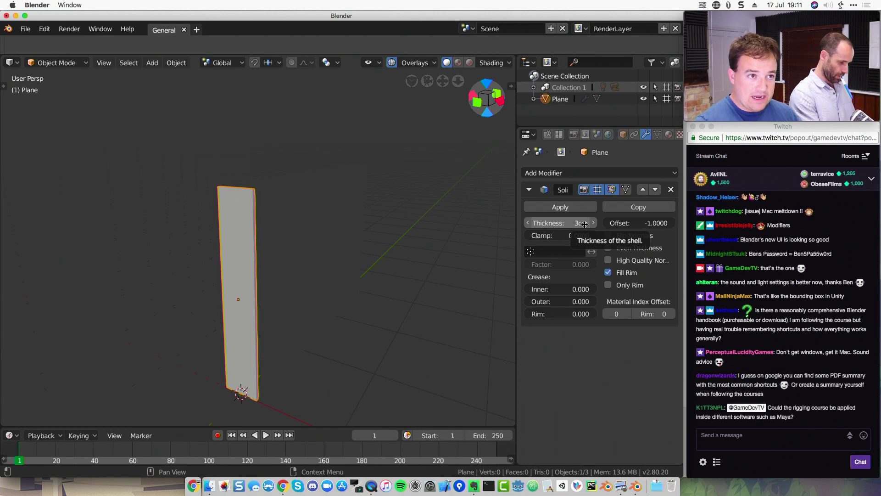
scroll(281, 252, up, 3)
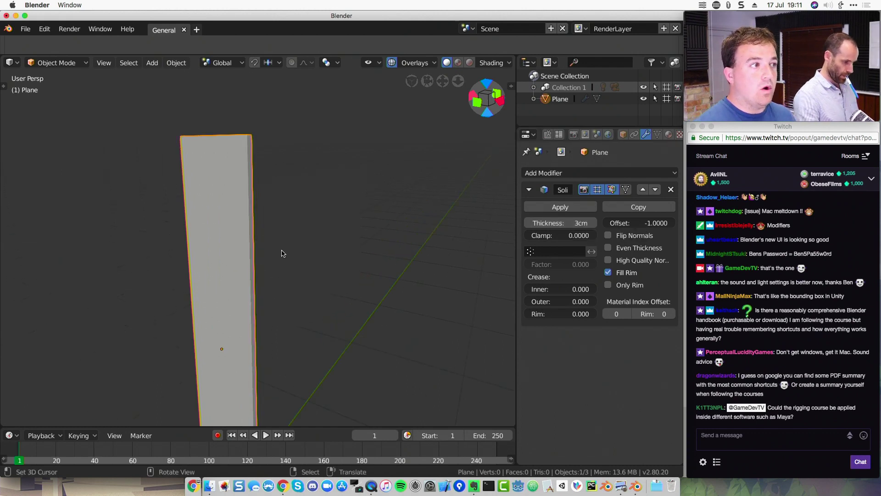
middle_drag(263, 143, 209, 288)
scroll(209, 288, up, 4)
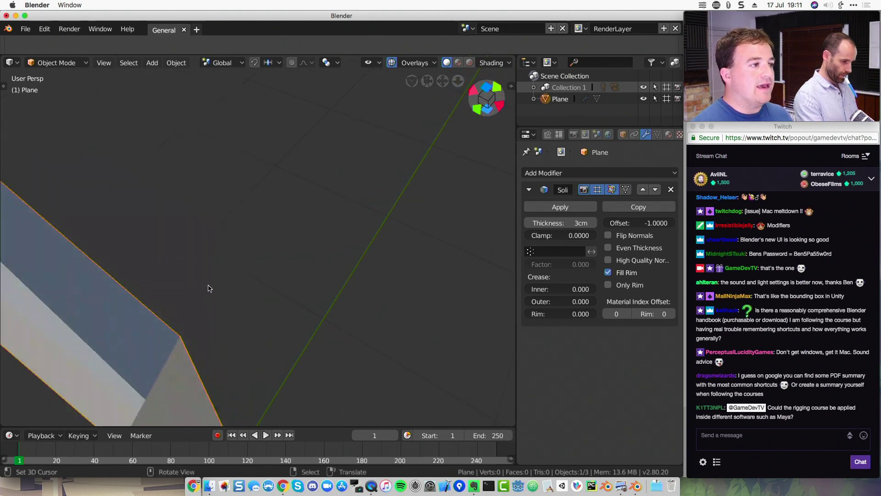
scroll(212, 274, down, 4)
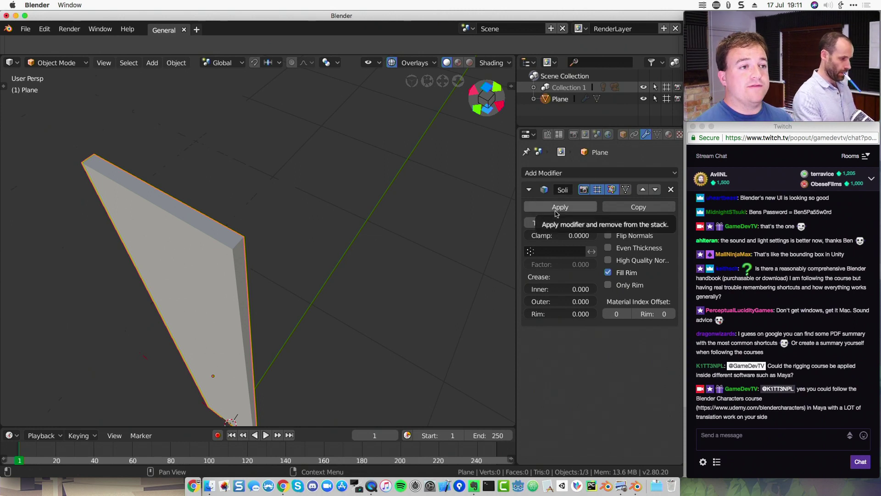
Collapse the Solidify modifier's settings and add a Bevel modifier below it with a width of 1 cm
click(529, 192)
click(547, 176)
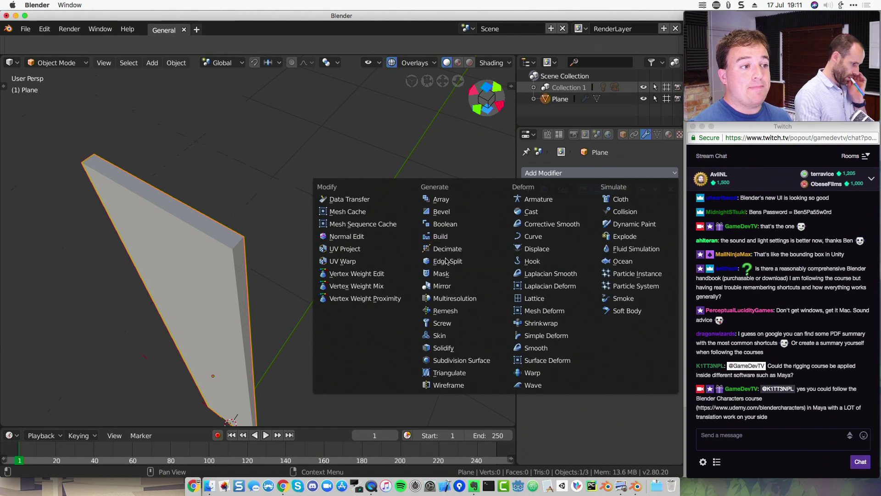
click(442, 211)
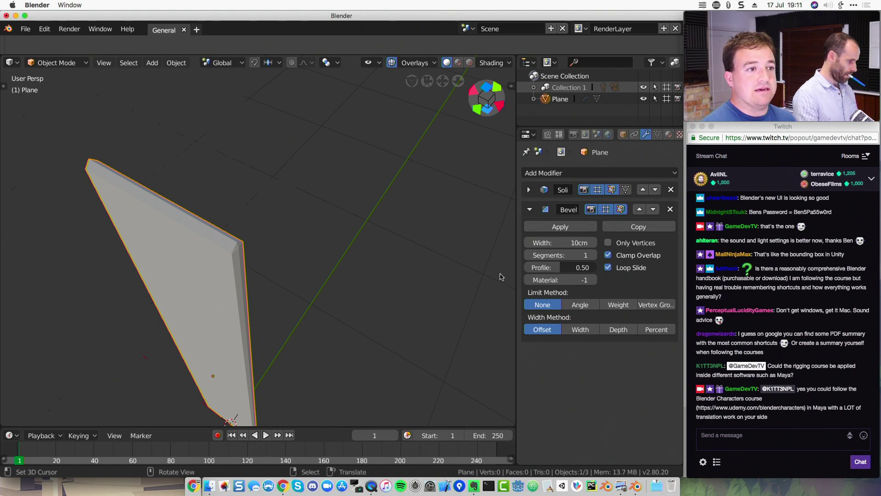
click(571, 242)
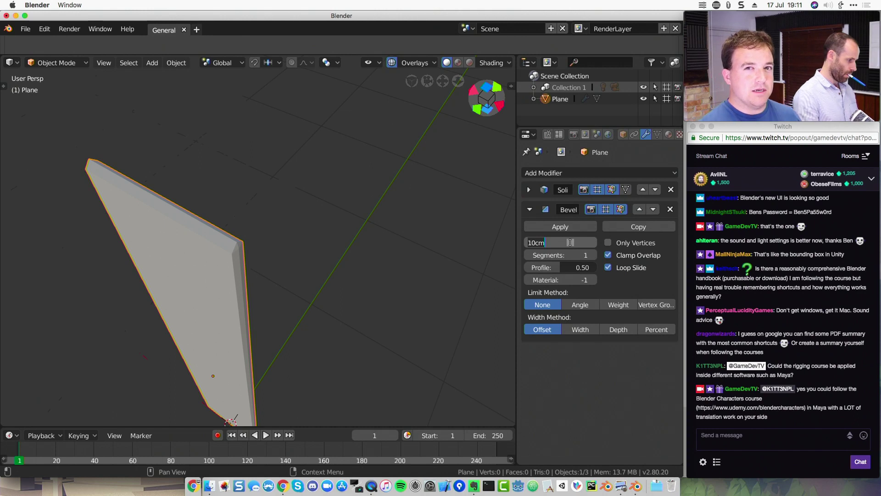
text(1)
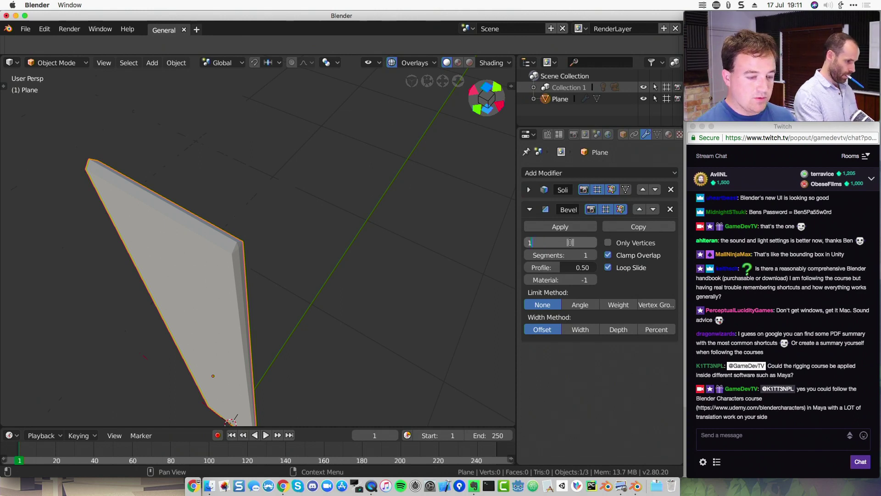
key(Return)
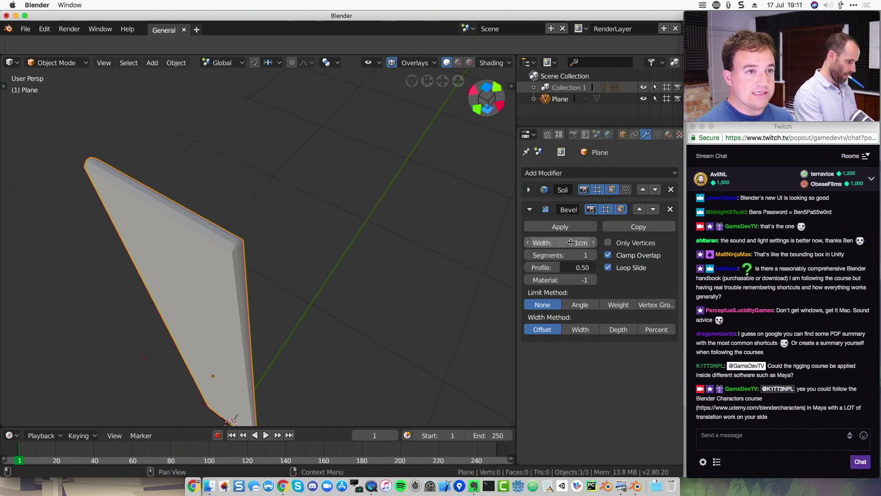
Inspect the strip's bevelled corners and apply smooth shading to the strip
scroll(242, 273, up, 3)
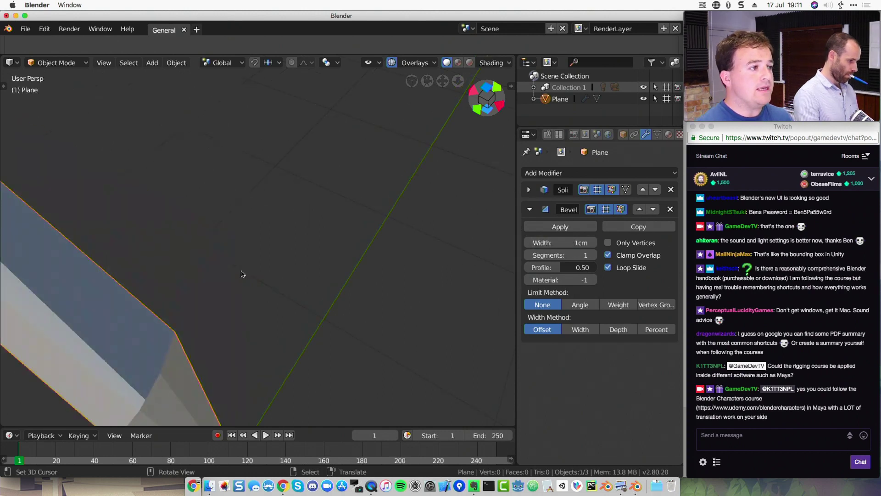
scroll(257, 266, up, 2)
middle_drag(287, 266, 226, 234)
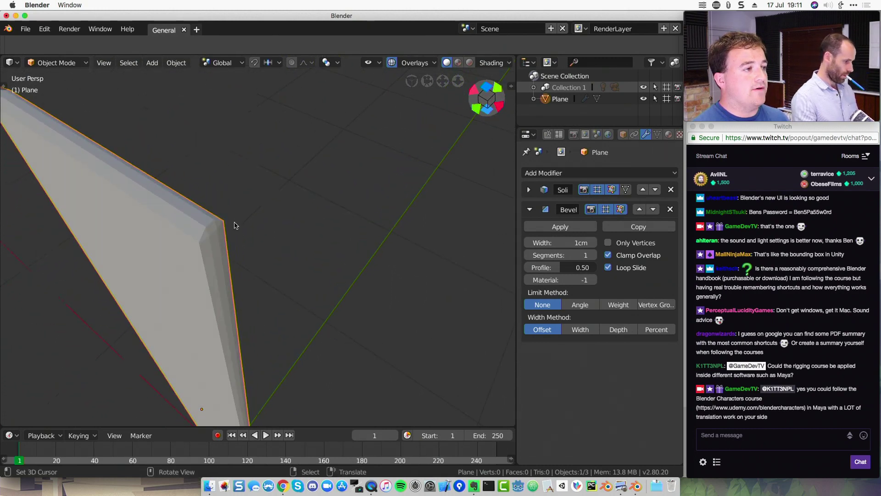
scroll(271, 237, down, 4)
scroll(278, 242, down, 1)
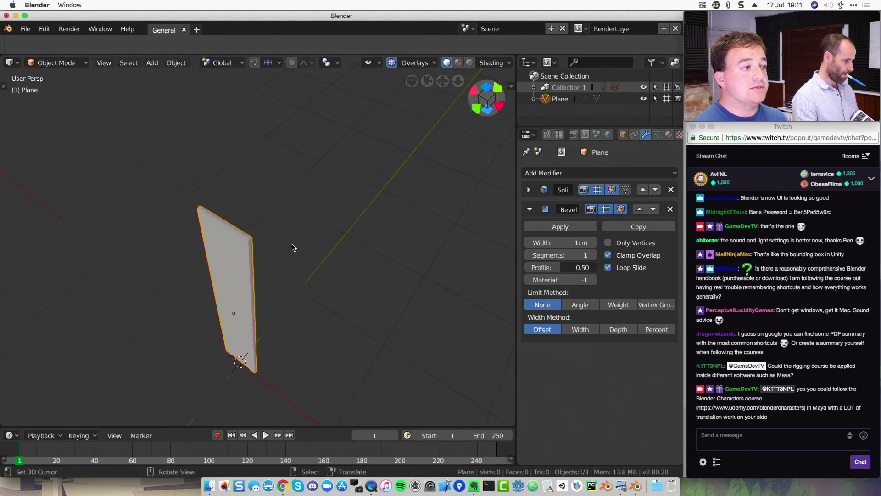
click(177, 63)
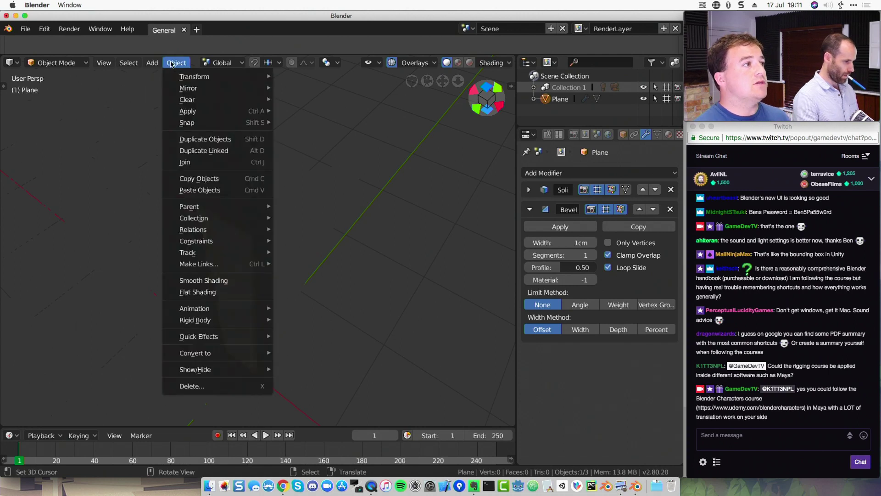
click(229, 281)
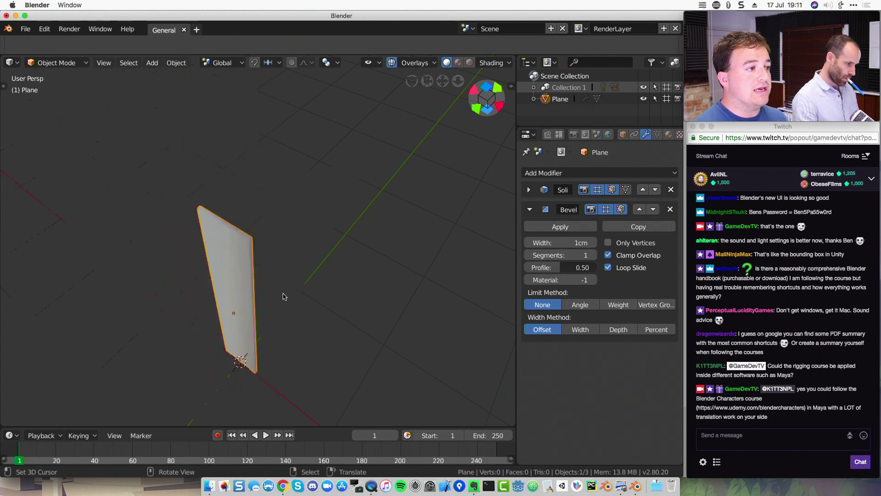
Hide the Bevel modifier in the viewport and switch to rendered shading to examine the smooth-shaded strip
scroll(285, 294, up, 2)
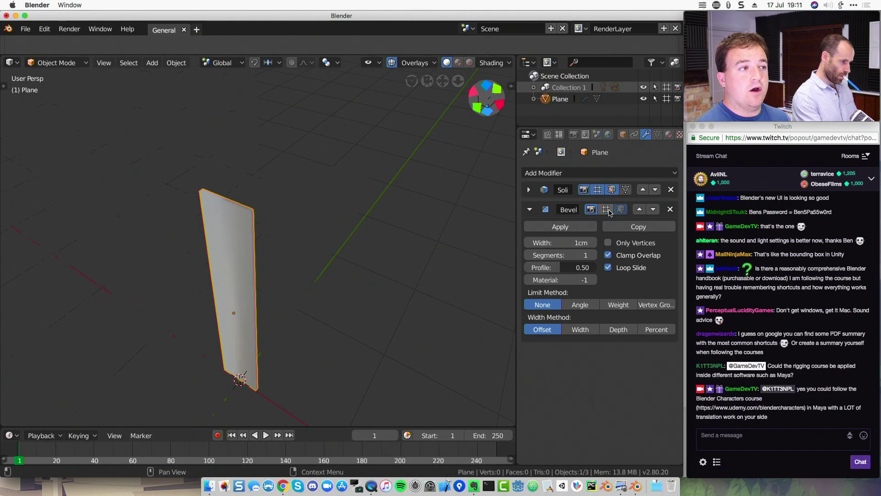
scroll(287, 337, up, 3)
shift+middle_drag(288, 336, 350, 266)
key(shift+z)
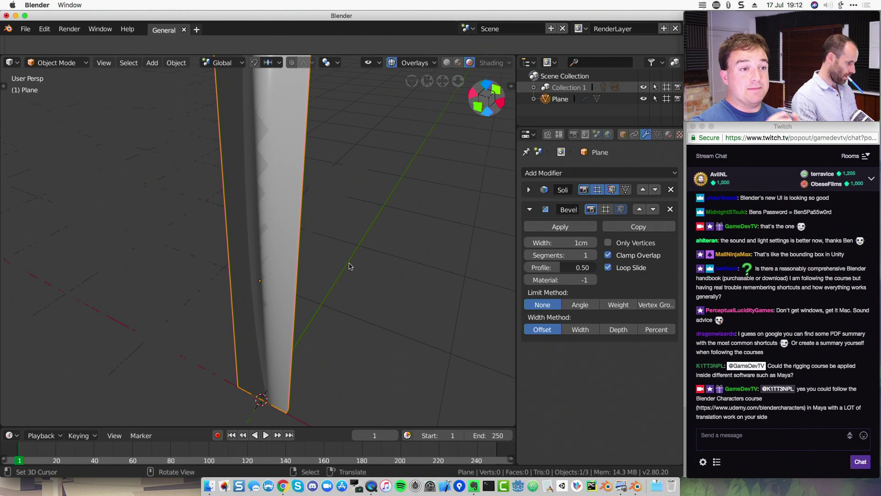
scroll(325, 237, down, 3)
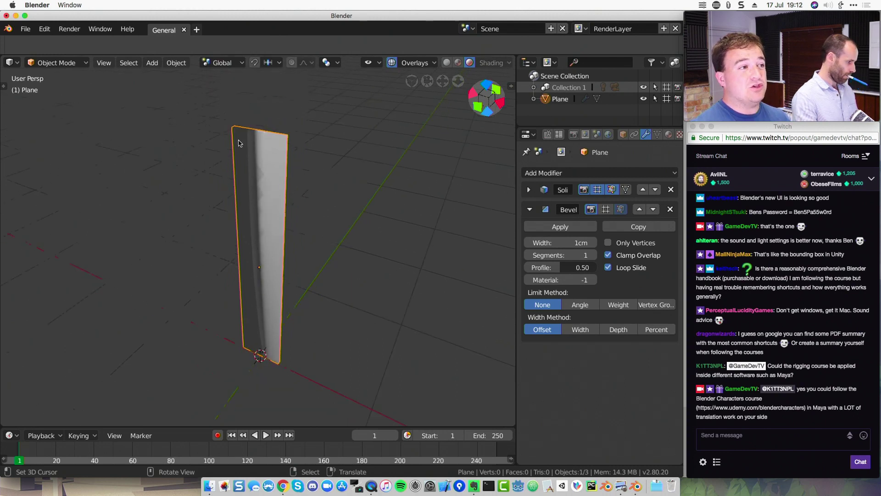
Show the Bevel modifier in the viewport again and inspect its effect on the strip's smooth shading
click(606, 211)
scroll(323, 267, up, 3)
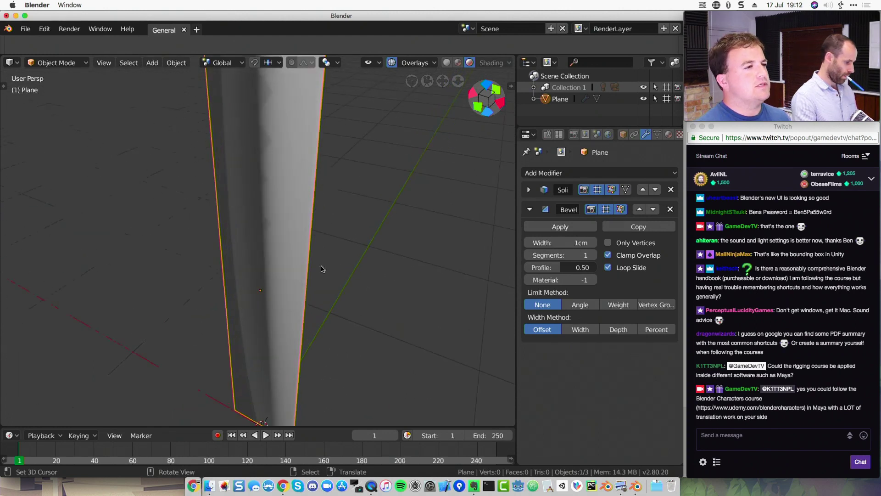
scroll(323, 267, down, 3)
mouse_move(335, 249)
middle_down()
mouse_move(236, 255)
mouse_move(287, 266)
mouse_move(332, 250)
mouse_move(338, 234)
mouse_move(329, 234)
middle_up()
scroll(318, 246, up, 3)
scroll(320, 247, down, 3)
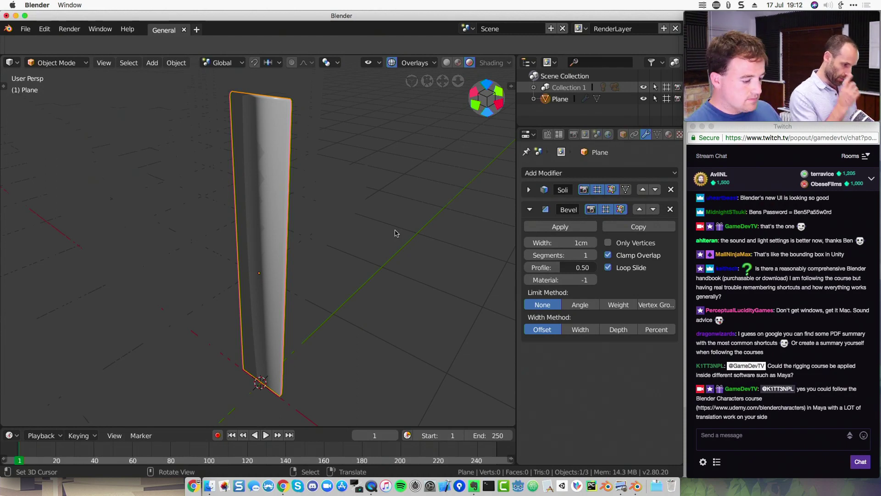
Switch to Chrome and close the Twitch tab to get back to the Blender Builder page
click(193, 486)
click(162, 35)
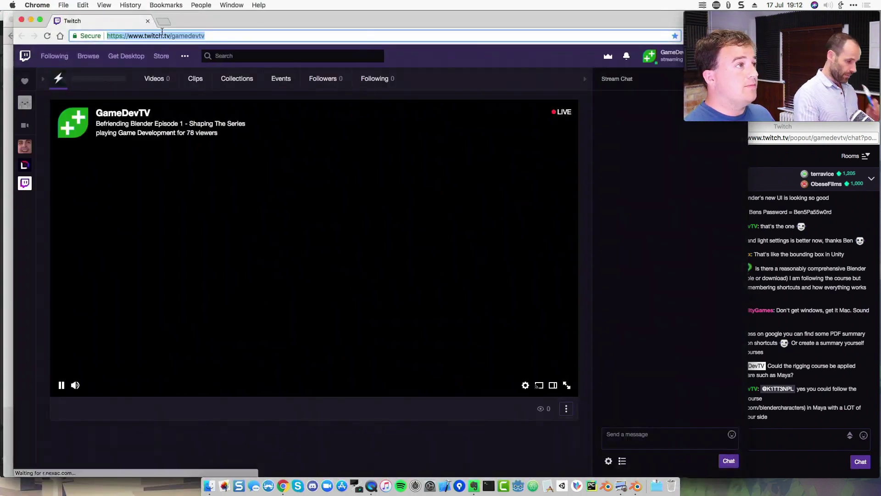
text(KIEY)
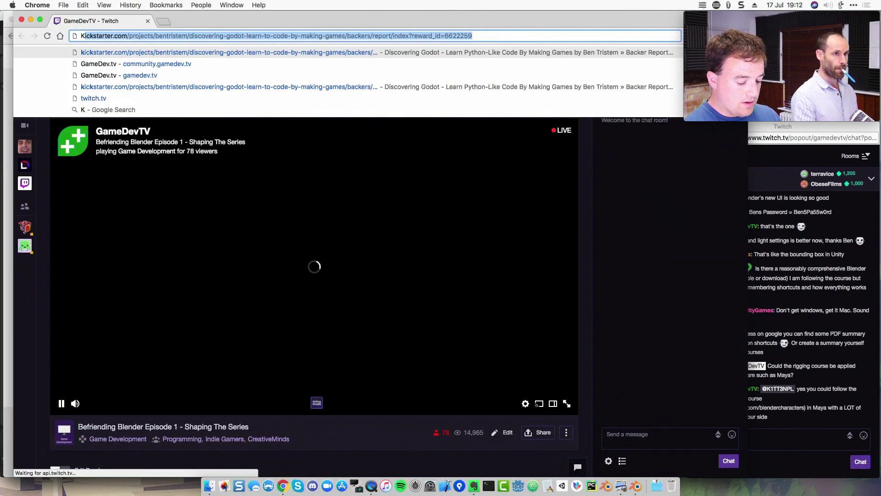
click(147, 21)
Search Google for "infographic" from the Blender Builder tab
click(160, 36)
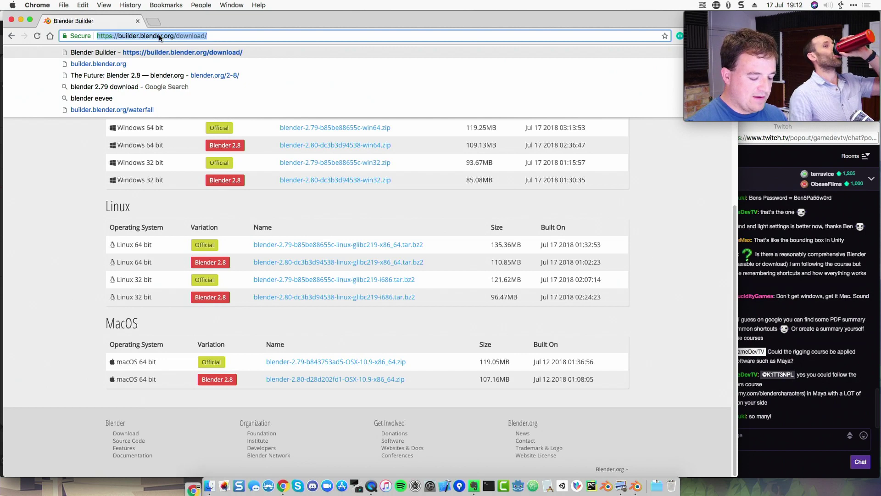
text(INFOGR)
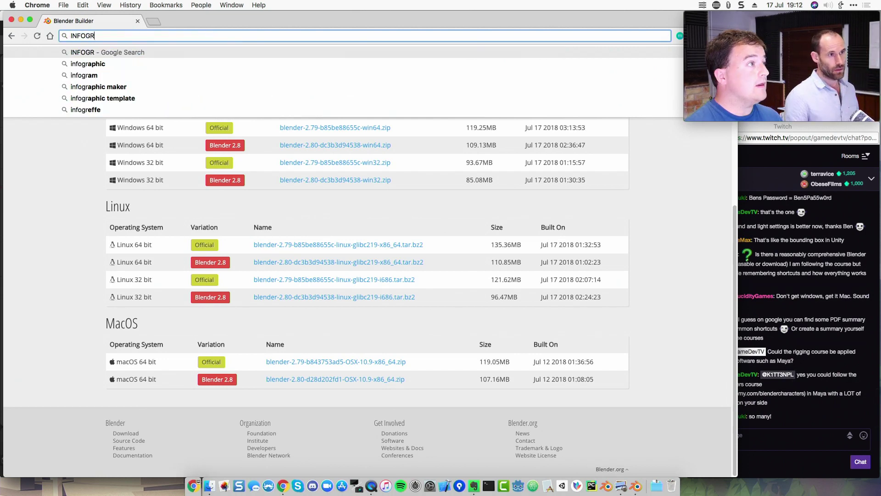
key(Down)
key(Down)
key(Up)
key(Up)
key(Down)
key(Return)
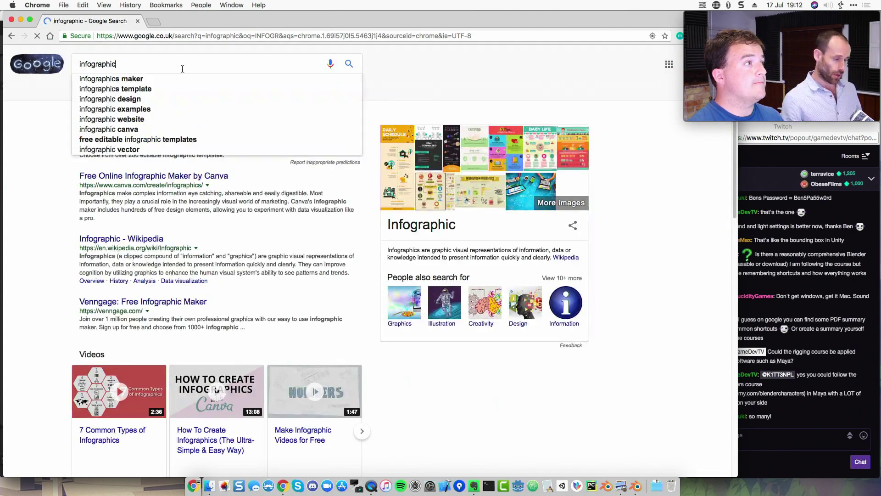
Refine the search to "infographic BLENDER 2.79" and show the image results
text(BLENDER )
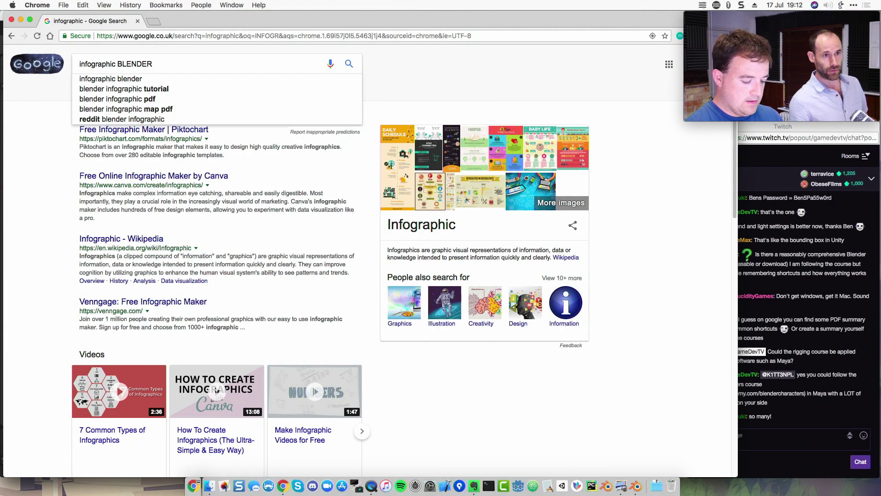
text(2.79)
key(Return)
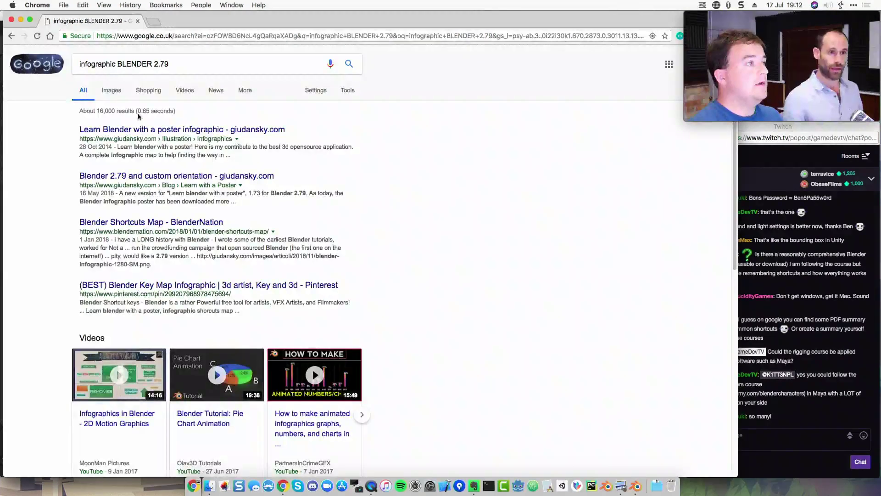
click(111, 90)
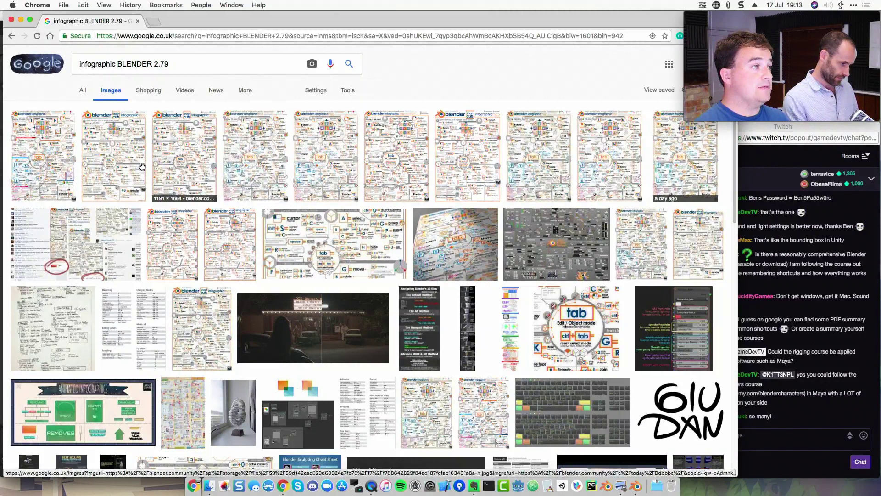
Preview a Blender shortcuts infographic from the image results, then close the browser window and return to the strip in Blender
click(84, 165)
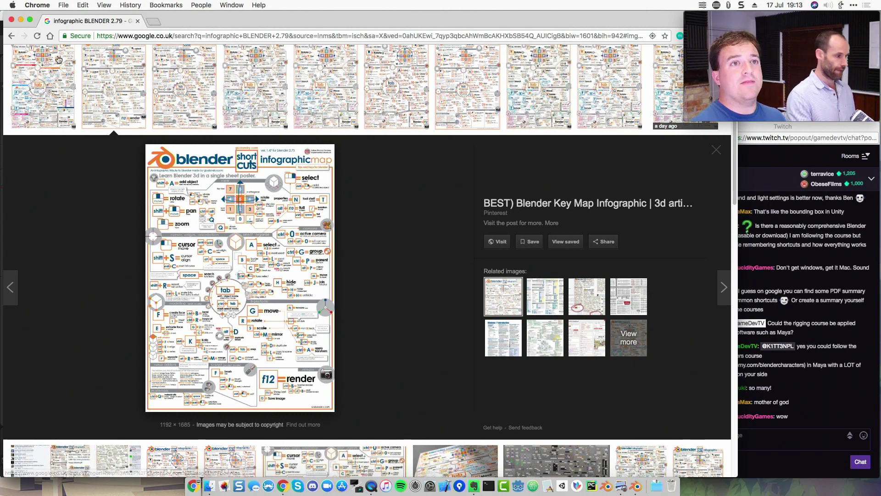
click(11, 21)
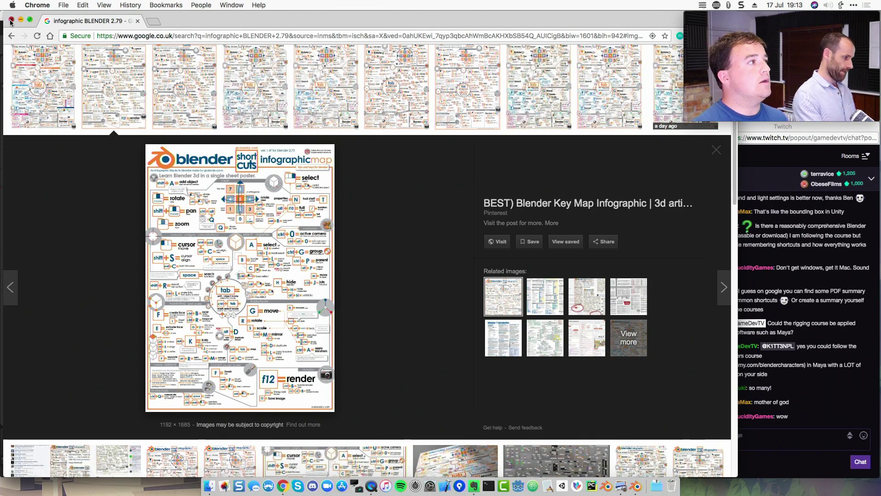
text(AAA)
key(BackSpace)
key(BackSpace)
key(BackSpace)
click(268, 231)
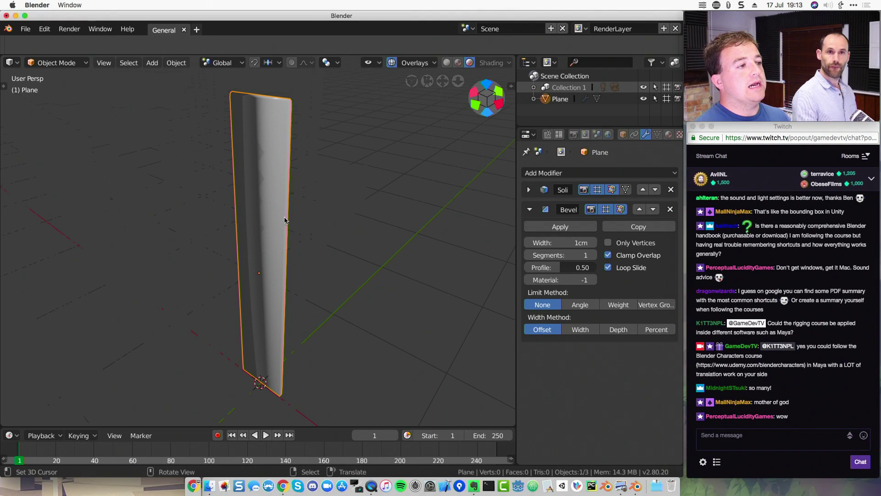
Select all objects in the scene, then deselect all of the strip's vertices in Edit Mode and return to Object Mode
key(a)
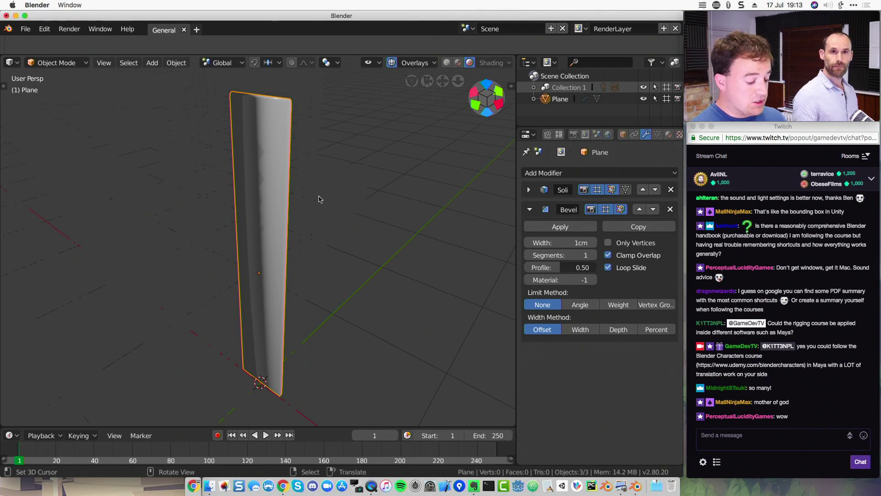
key(Tab)
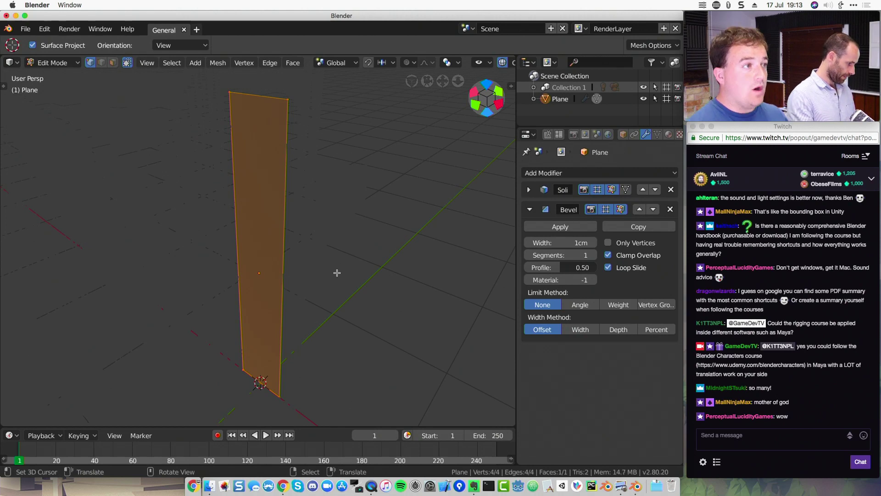
key(alt+a)
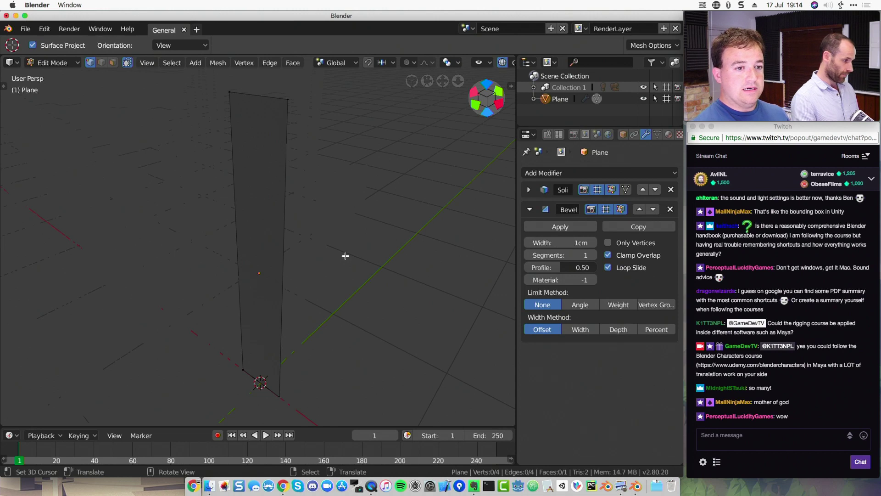
key(Tab)
middle_drag(345, 256, 330, 236)
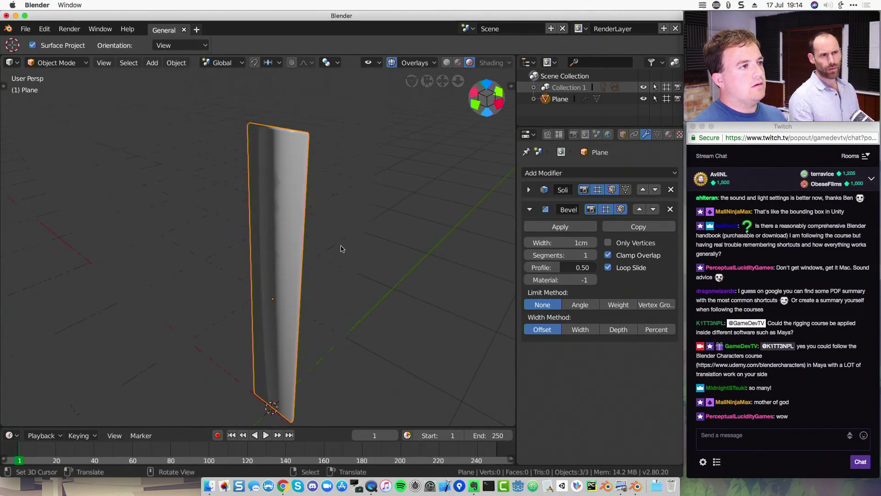
scroll(342, 248, up, 2)
scroll(347, 234, down, 2)
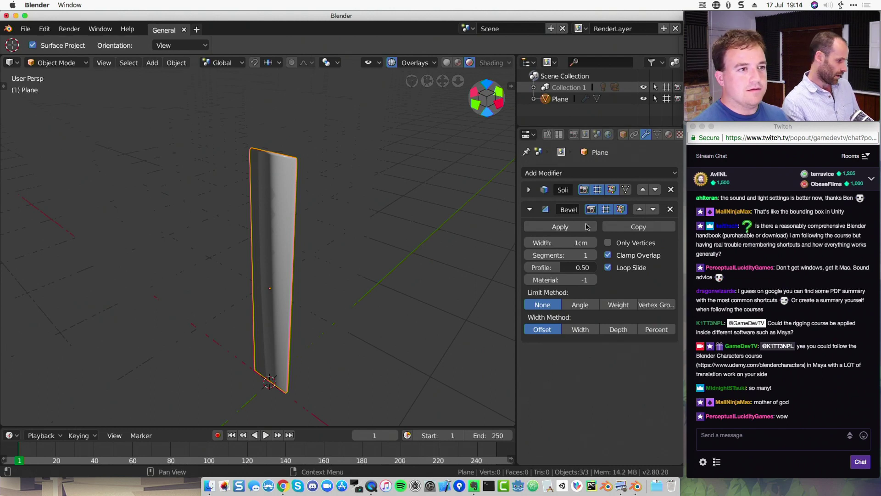
Collapse the Bevel settings, then add a mesh plane at the strip's base and scale it up into a large ground surface
click(530, 210)
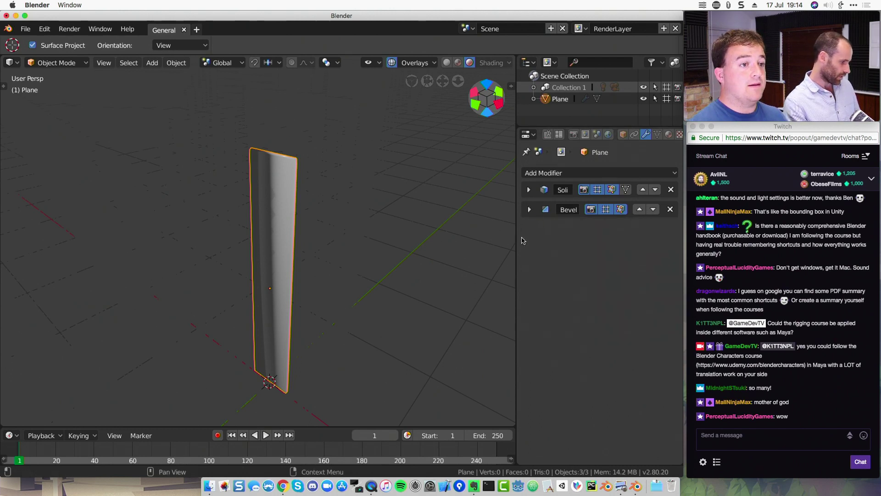
key(shift+a)
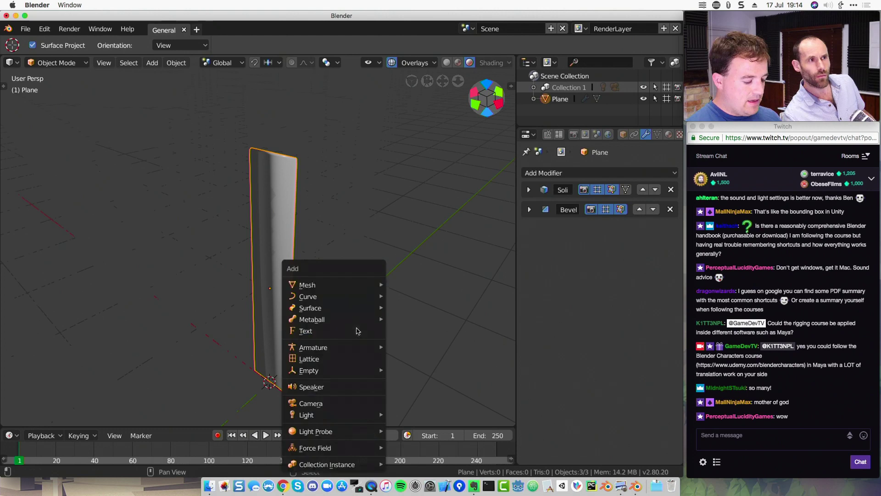
mouse_move(359, 287)
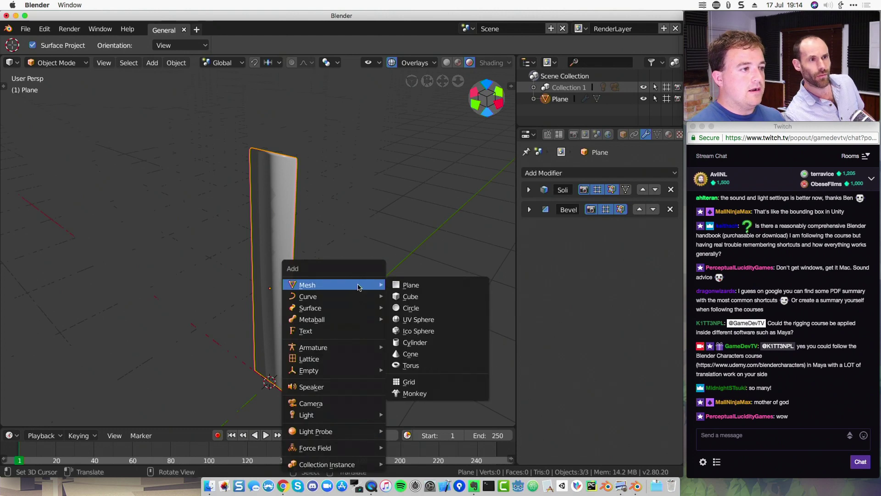
click(406, 285)
key(s)
click(359, 361)
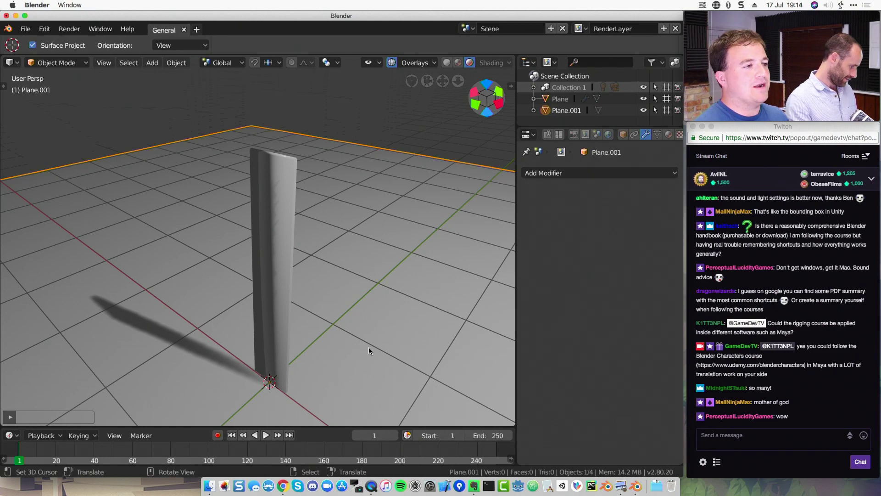
middle_drag(401, 318, 154, 372)
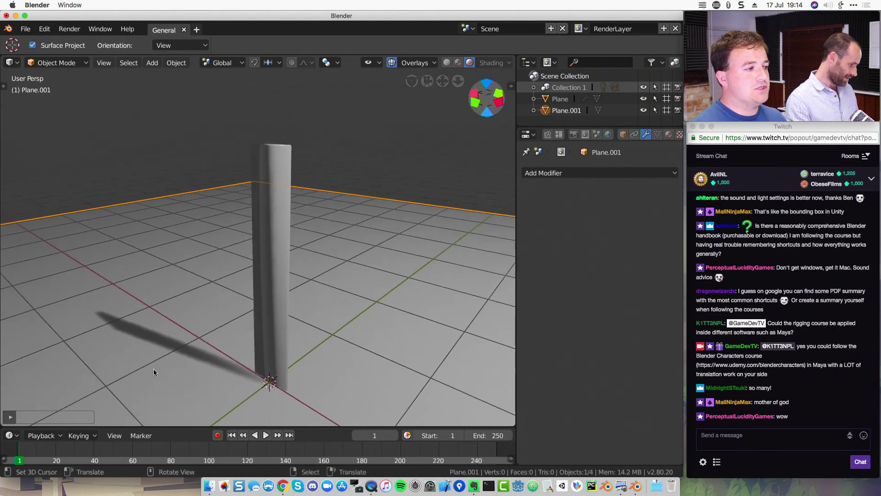
middle_drag(337, 325, 291, 265)
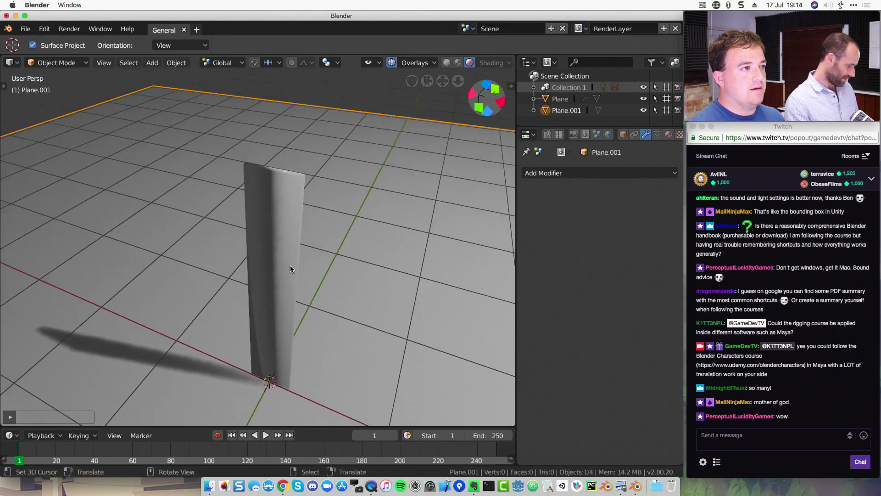
Set the Bevel modifier's segments to 5 on the upright strip and inspect its rounded edges
click(290, 265)
click(529, 209)
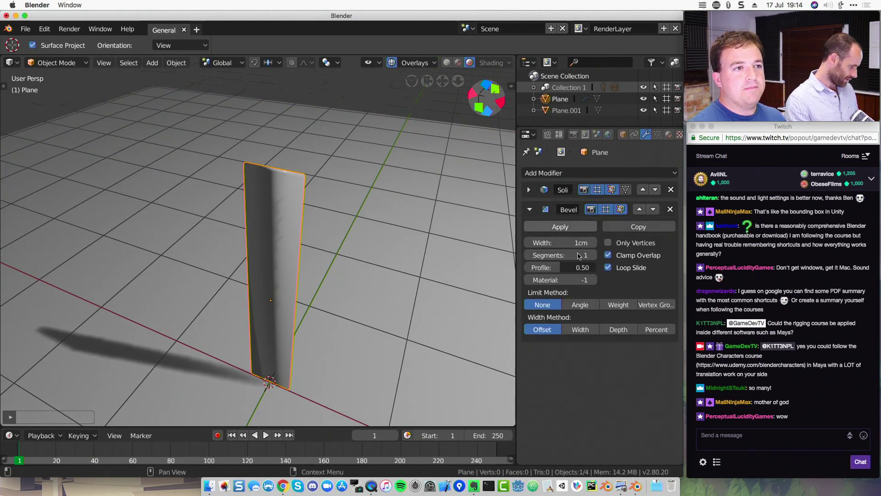
click(593, 255)
click(593, 254)
click(597, 256)
click(597, 256)
scroll(411, 179, up, 2)
middle_drag(399, 176, 263, 207)
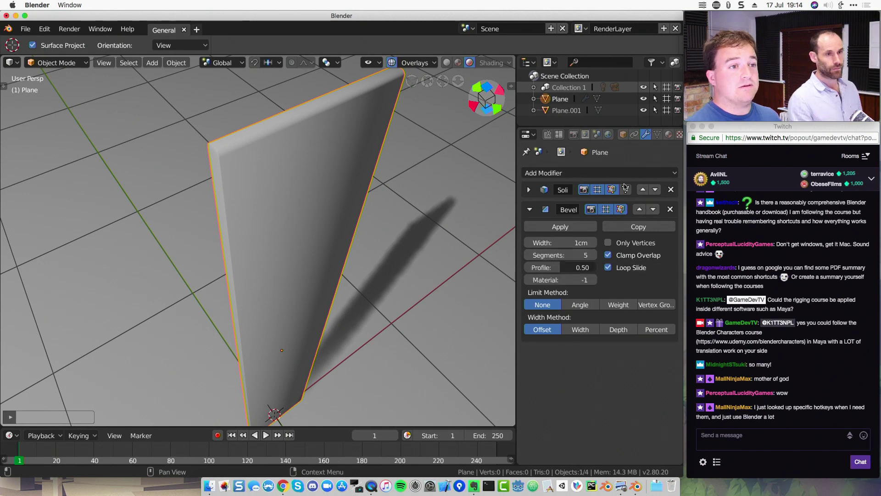
Collapse the Bevel settings and add an Array modifier to the upright strip
click(530, 210)
middle_drag(458, 270, 302, 275)
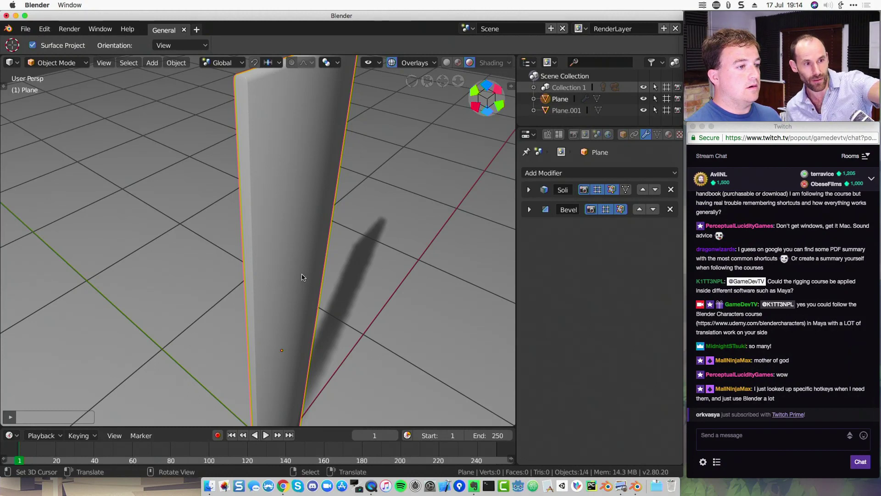
scroll(303, 277, down, 4)
scroll(403, 276, down, 2)
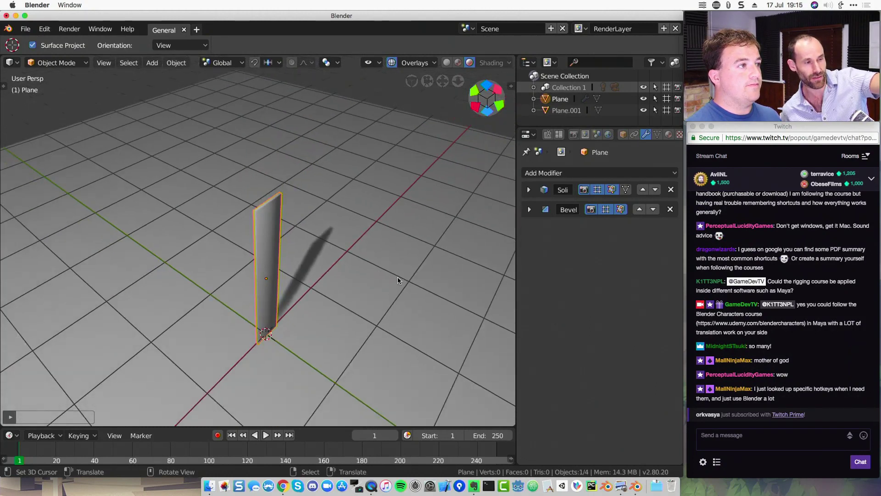
middle_drag(337, 309, 290, 315)
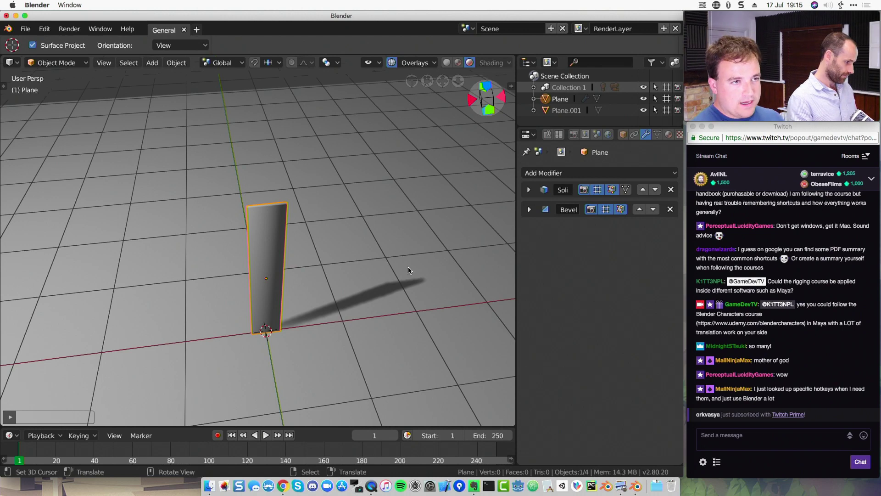
click(547, 173)
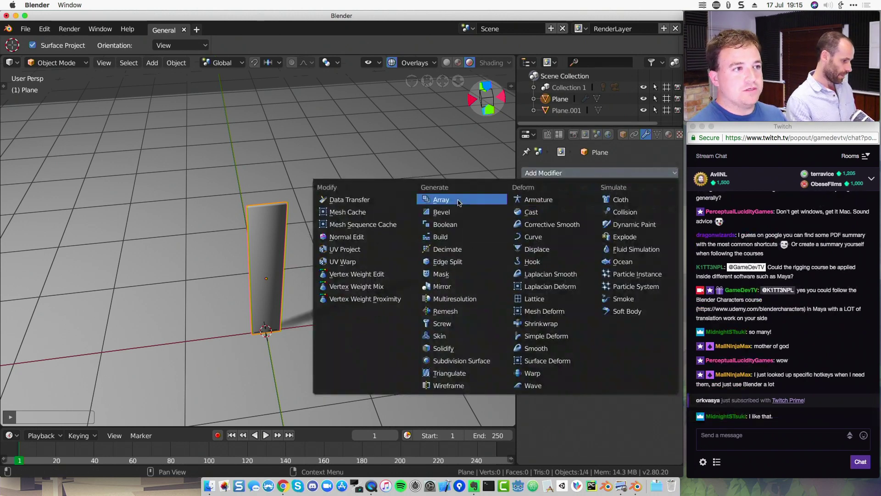
click(458, 202)
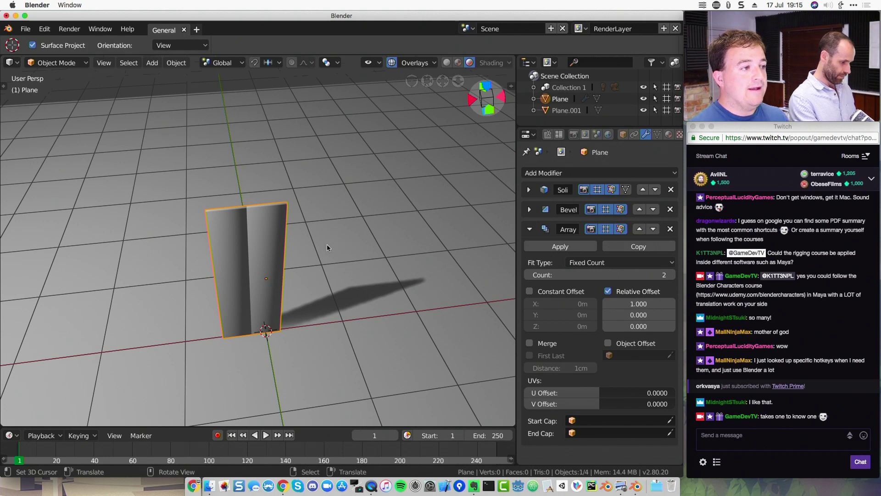
Rotate the arrayed strip slightly about the global Z axis and apply its rotation
key(r)
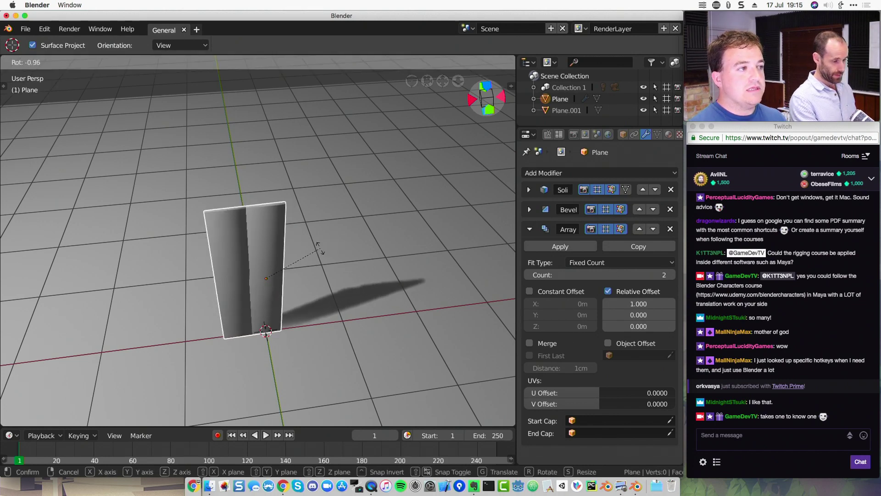
key(z)
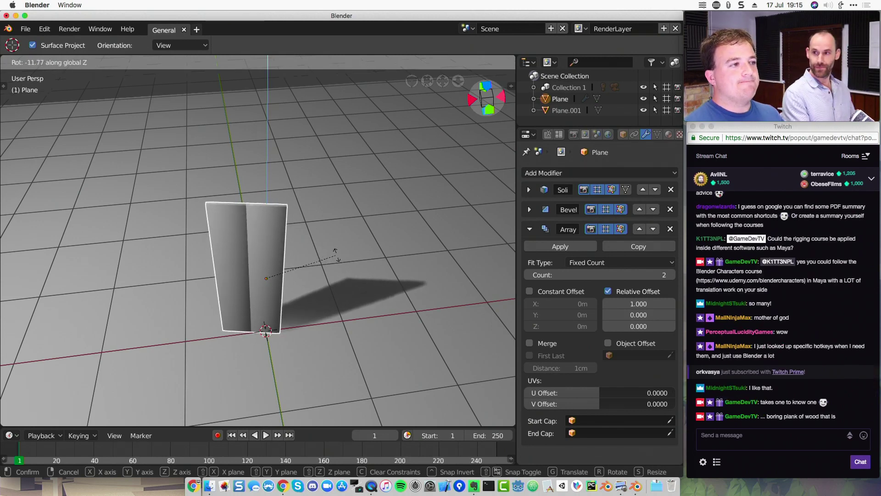
click(356, 256)
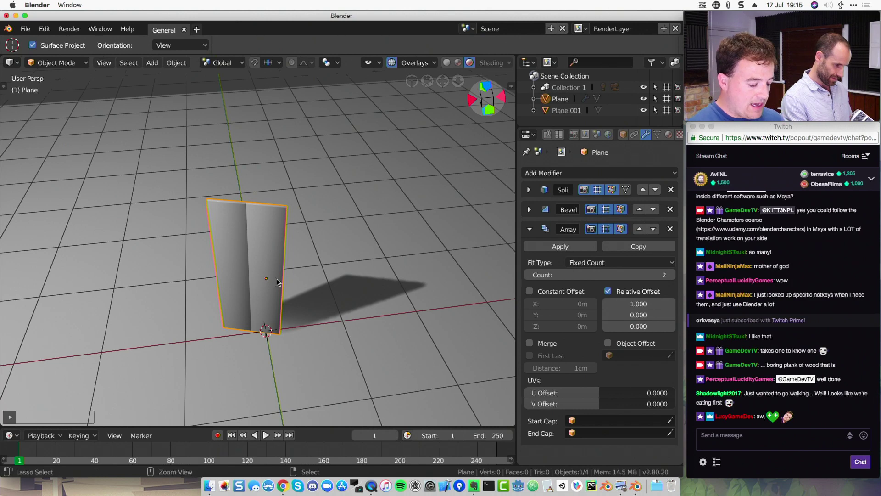
key(ctrl+a)
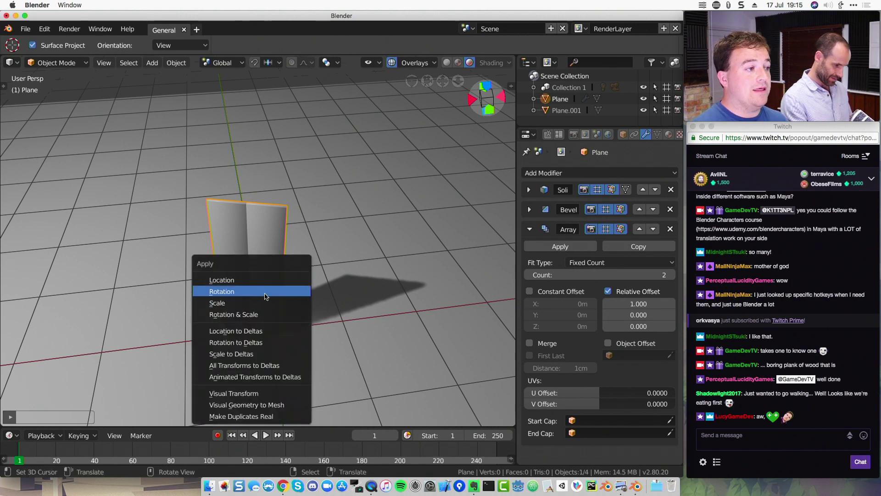
click(265, 296)
Look down on the arrayed strips from above, rotate them slightly again and apply the rotation
middle_drag(266, 240, 287, 278)
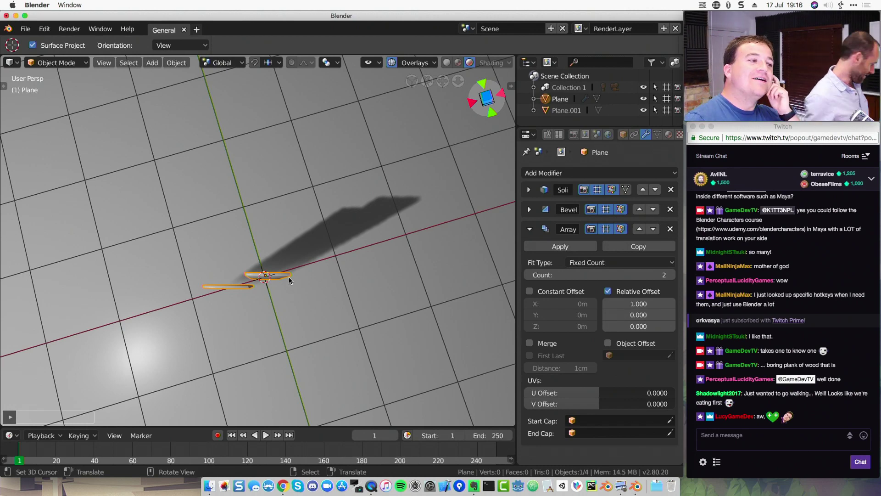
key(r)
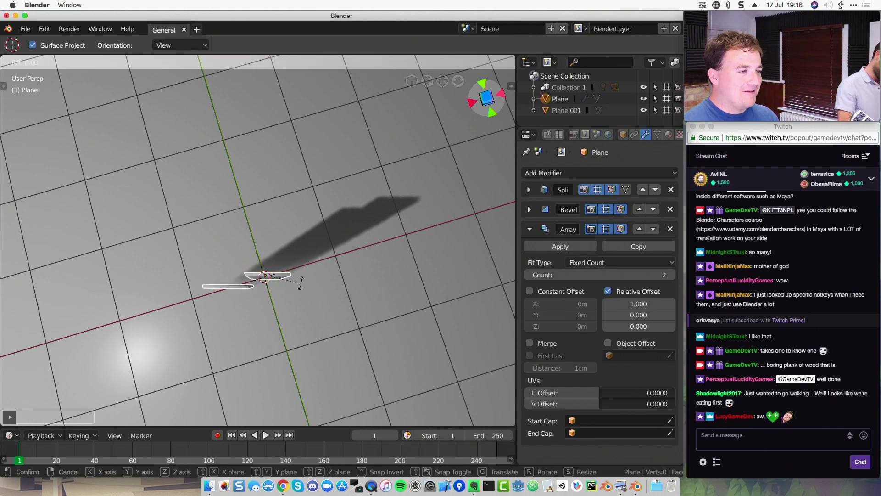
click(305, 279)
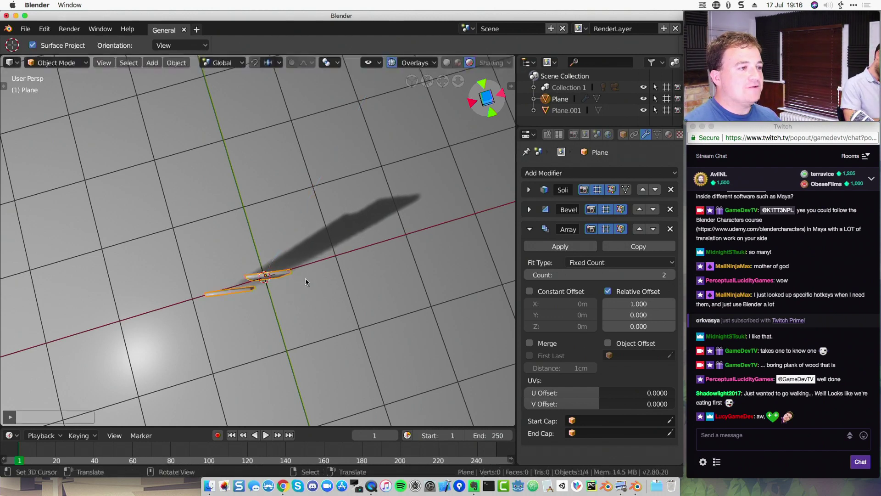
key(ctrl+a)
click(246, 280)
Switch to the top orthographic view and frame the two arrayed strips close up
scroll(285, 312, up, 3)
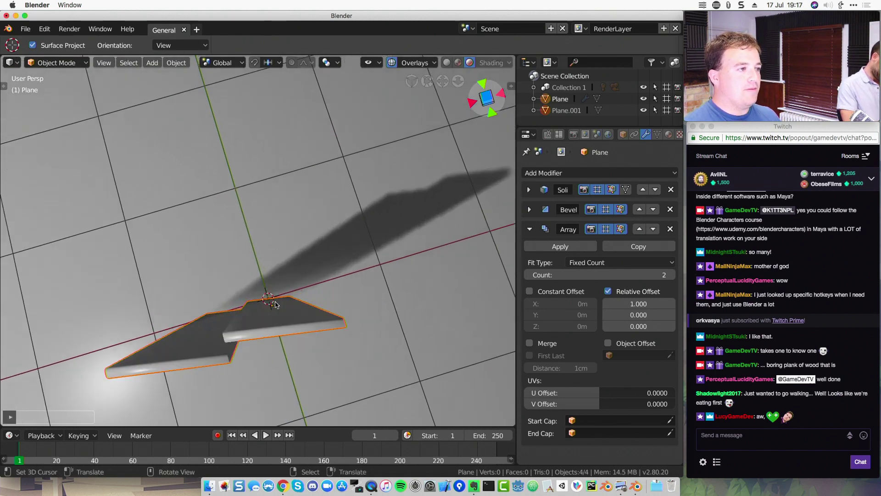
scroll(289, 323, up, 1)
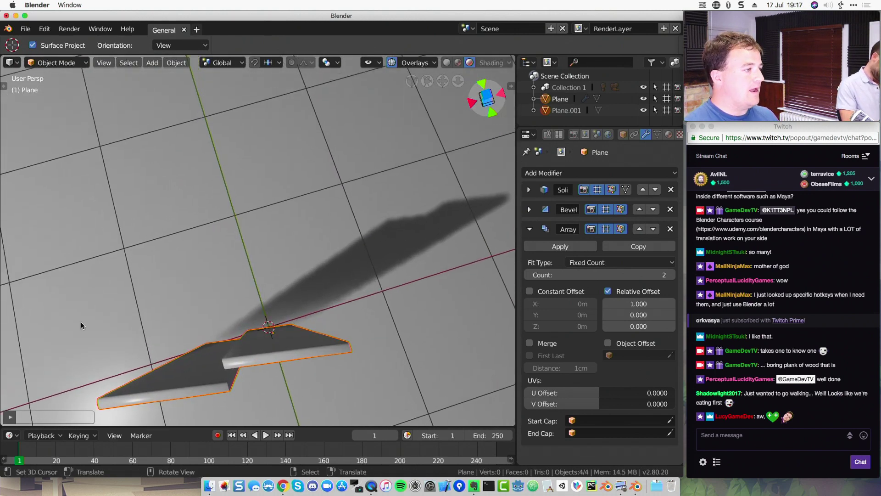
click(106, 64)
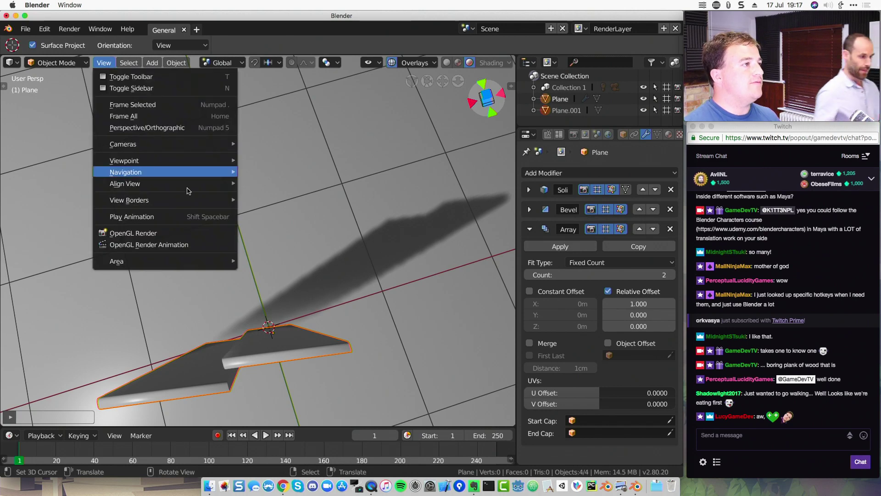
mouse_move(190, 190)
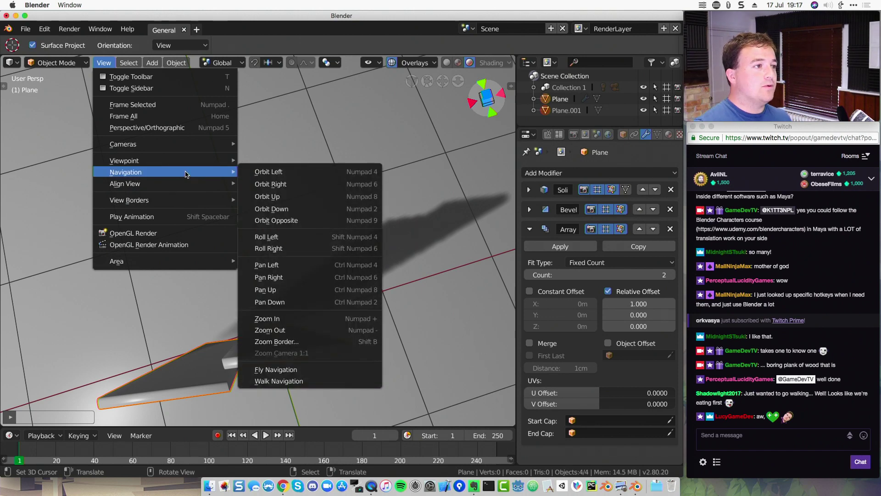
mouse_move(200, 164)
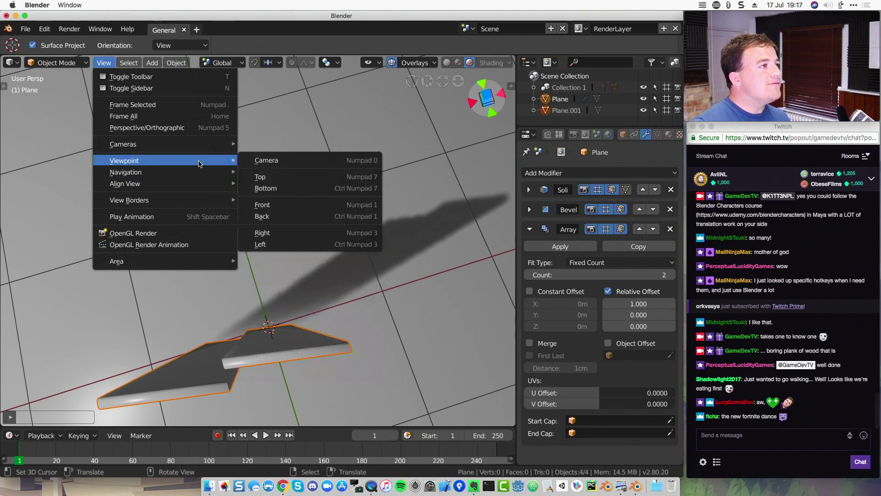
click(275, 175)
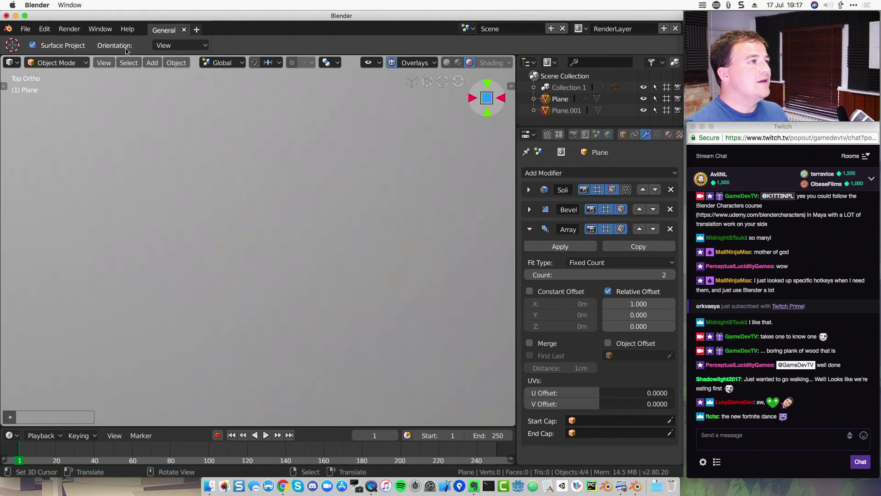
click(104, 62)
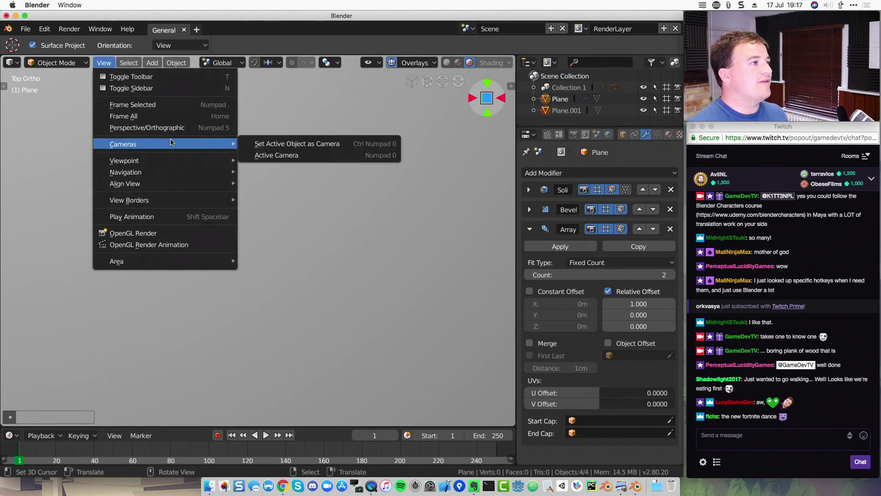
mouse_move(178, 162)
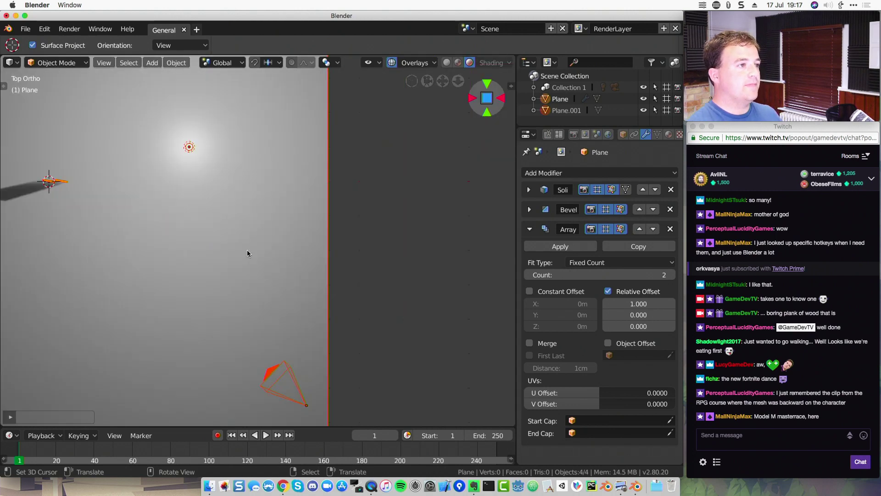
shift+middle_drag(202, 239, 135, 278)
scroll(345, 276, up, 6)
scroll(370, 302, up, 4)
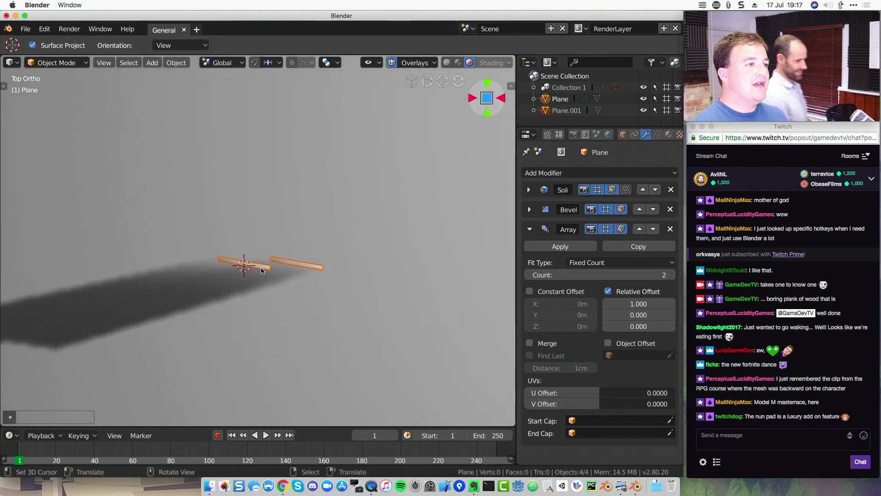
Enable Constant Offset on the Array modifier, disable Relative Offset and set the X offset to -1.37 m
click(567, 293)
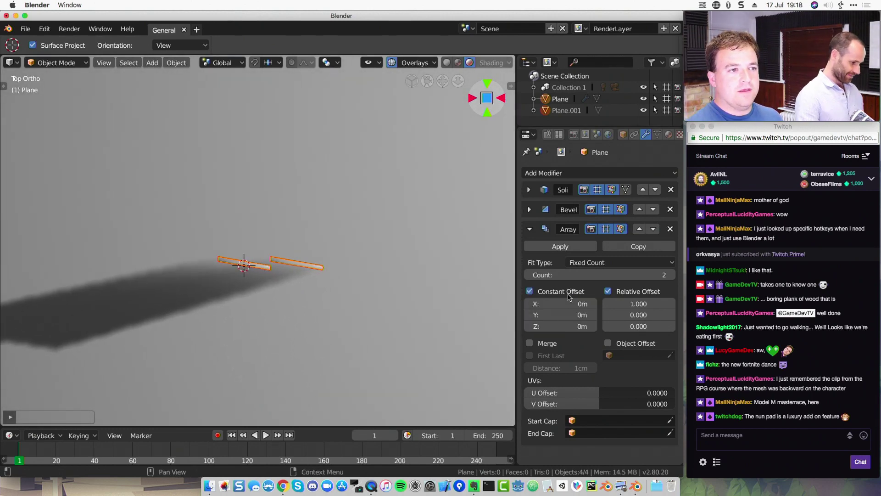
click(620, 293)
drag(561, 303, 519, 303)
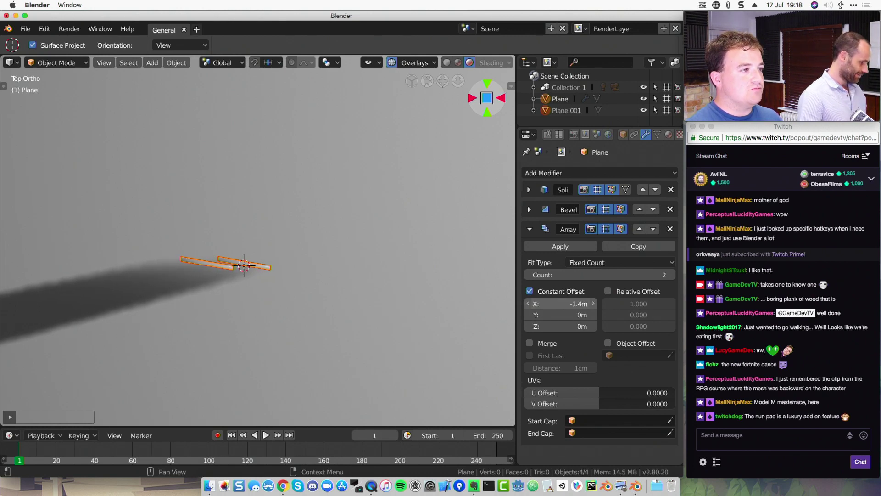
Set the Array modifier's count to 53, dismissing the Keyboard Setup Assistant, and inspect the row of overlapping planks
drag(579, 276, 605, 276)
middle_drag(273, 316, 283, 316)
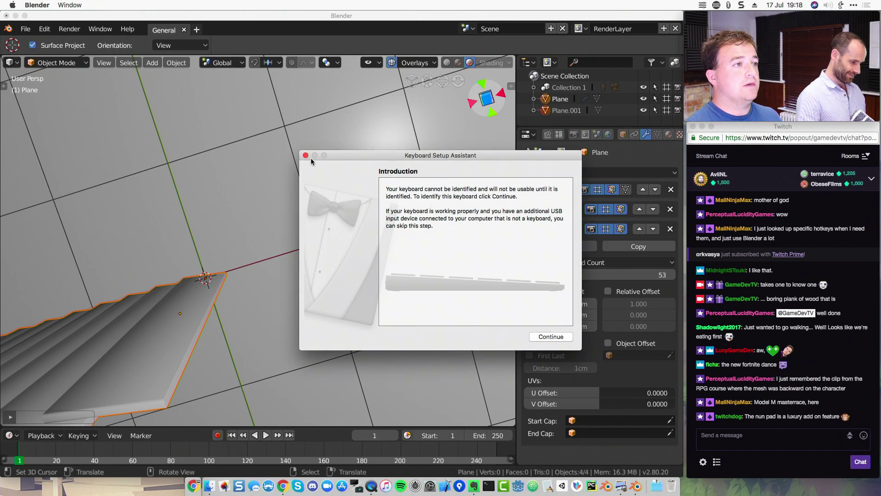
click(305, 157)
middle_drag(232, 258, 381, 219)
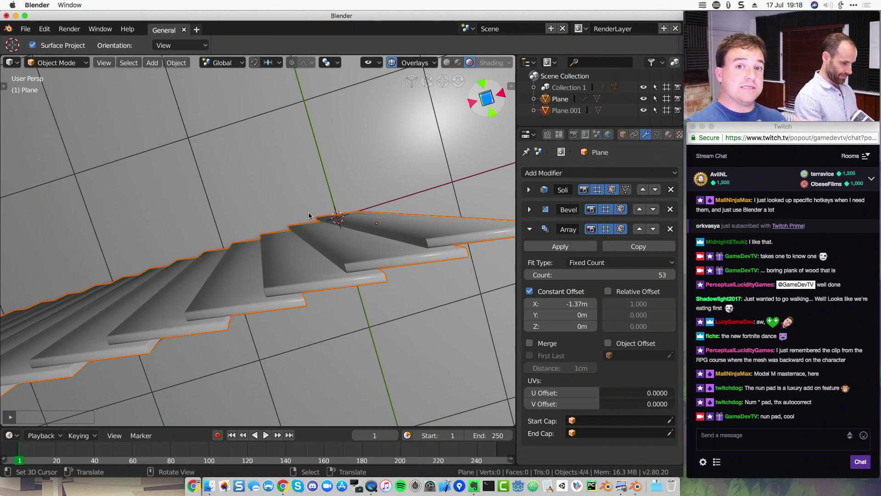
middle_drag(389, 269, 391, 262)
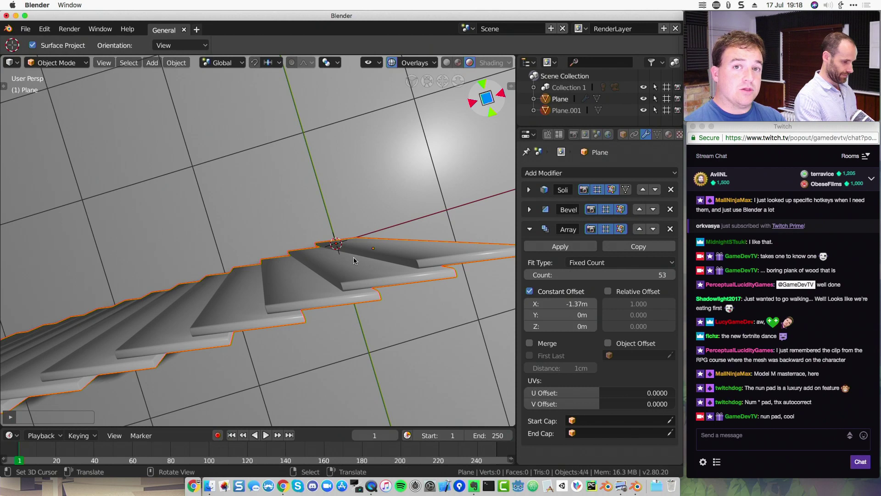
Ensure Rotate Around Selection is enabled in the user preferences, save the user settings and view the plank row from the side
click(44, 29)
click(103, 163)
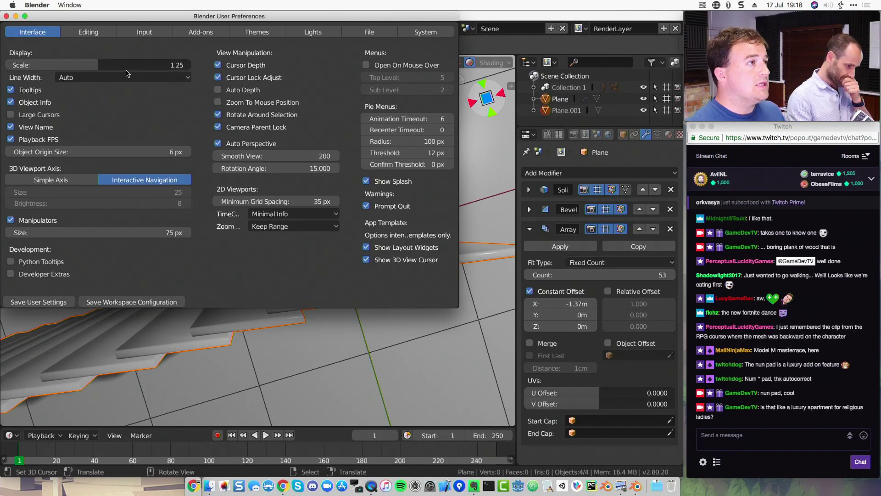
click(260, 116)
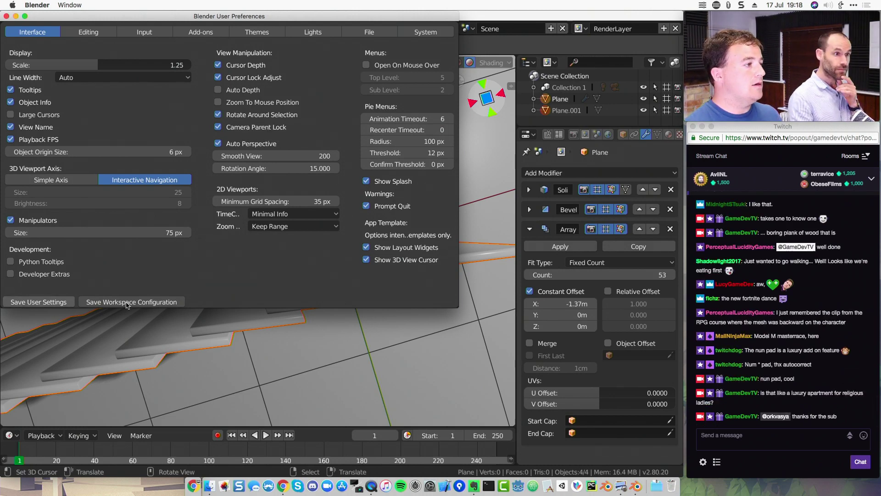
click(39, 302)
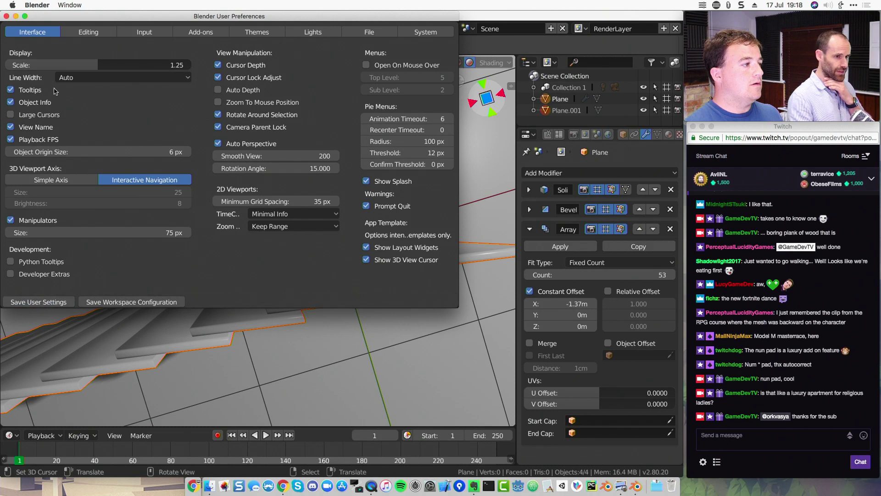
click(16, 19)
middle_drag(163, 258, 251, 237)
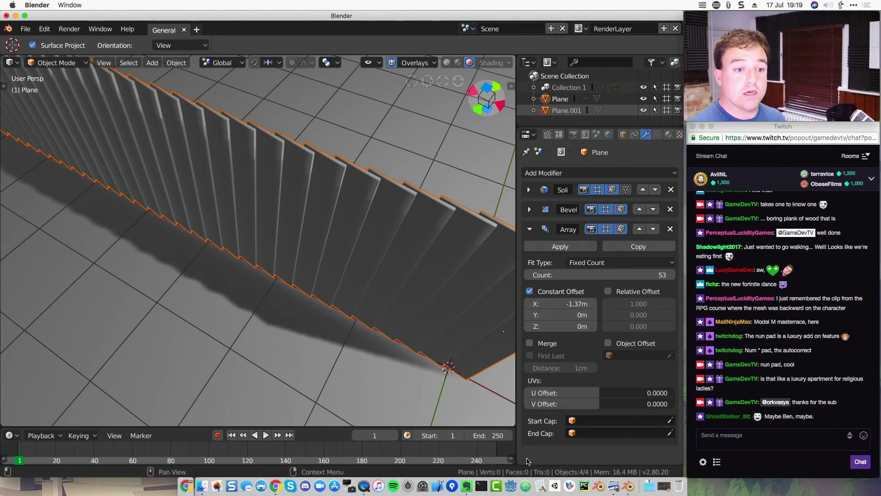
scroll(406, 256, down, 5)
scroll(399, 257, up, 4)
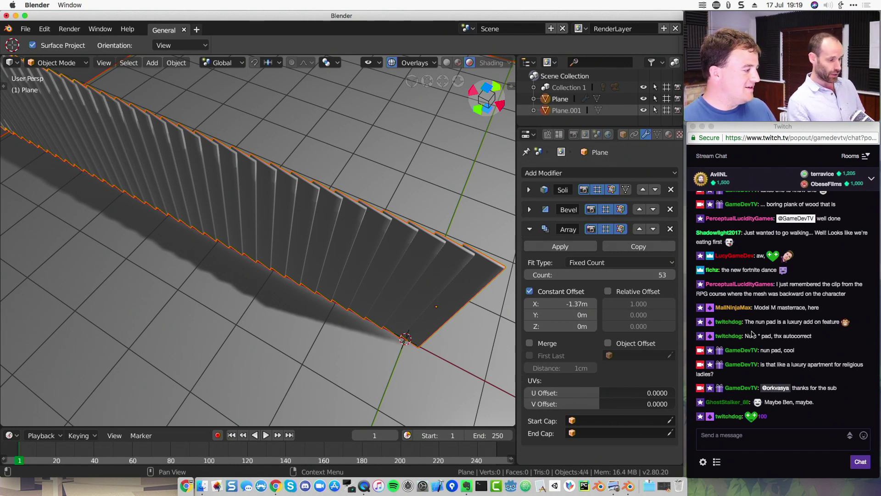
Switch to the Twitch chat in Chrome, send the gdtvMike emote, and open and close an extra Twitch page
click(734, 436)
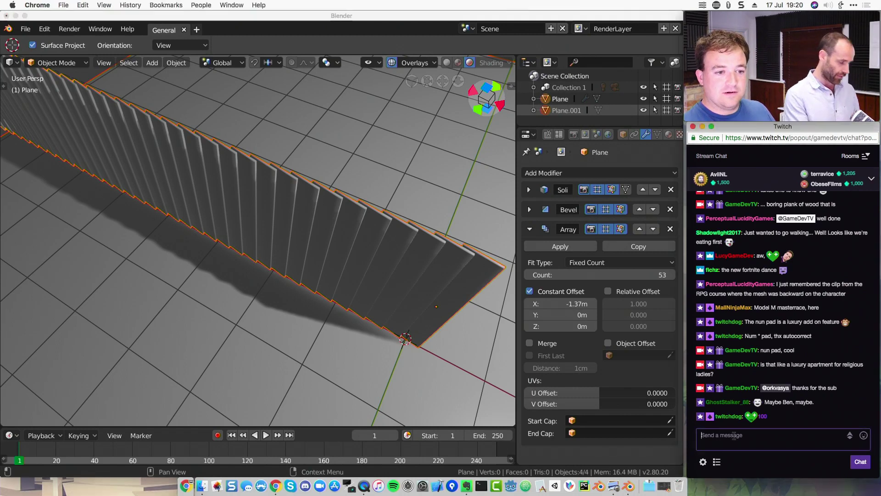
text(:GD)
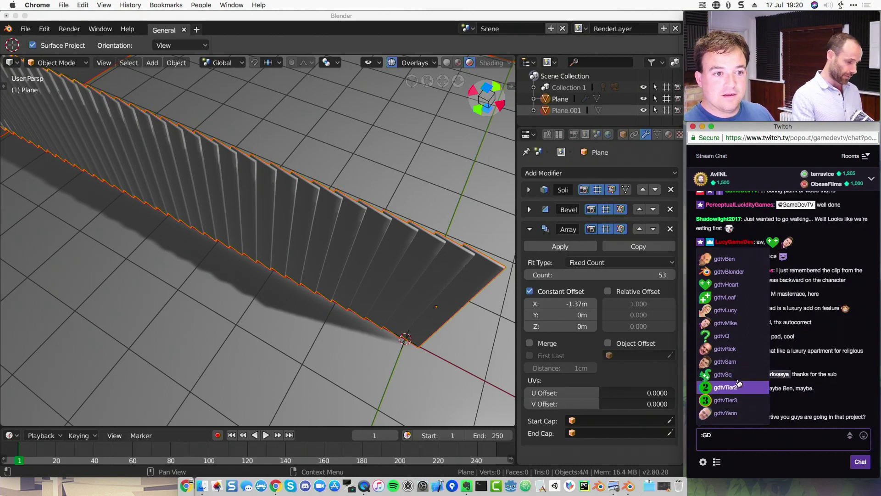
click(734, 324)
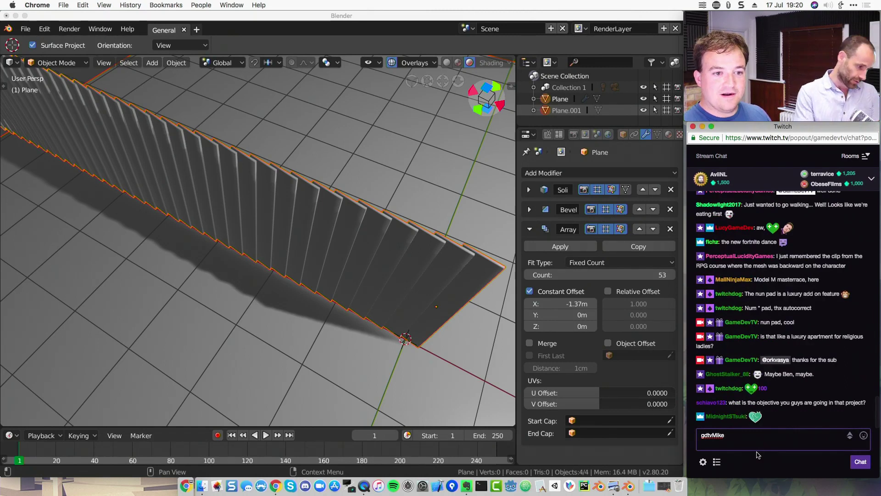
key(Return)
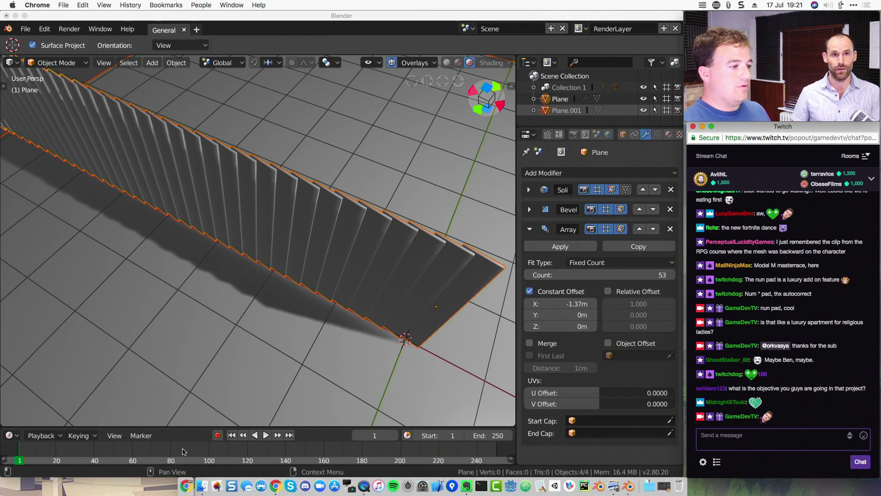
click(186, 486)
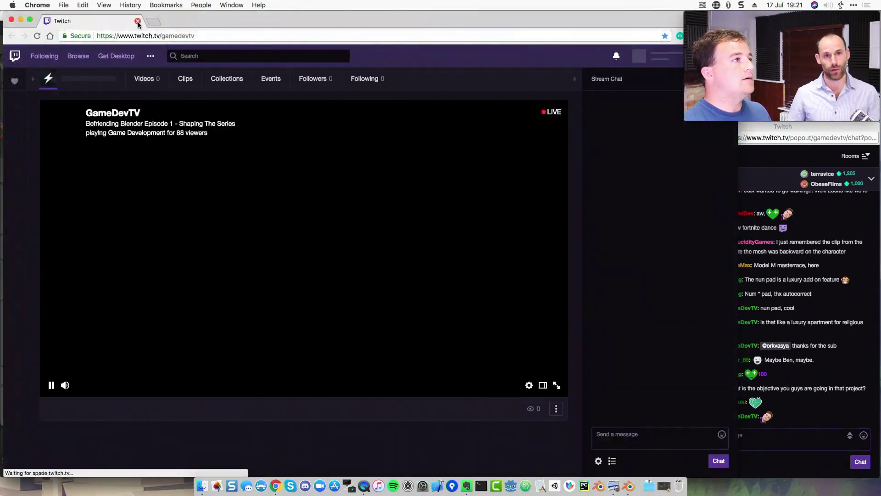
click(137, 22)
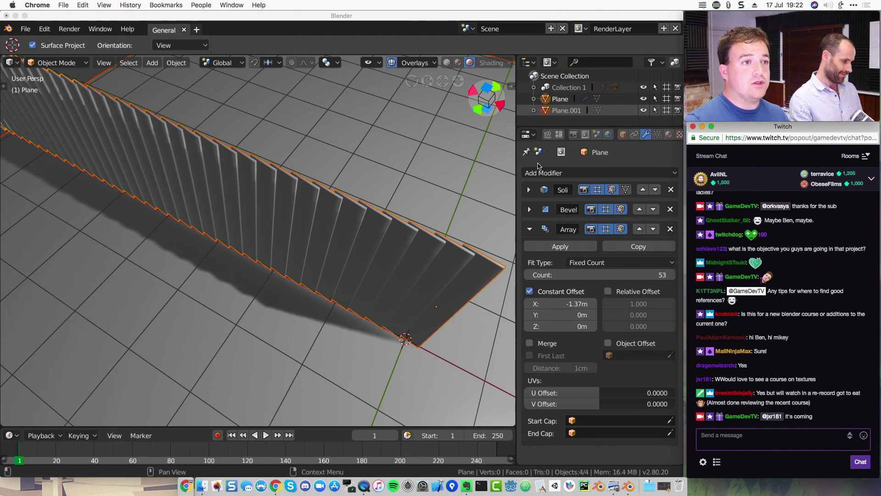
Change the scene's render engine from Eevee to Cycles in Blender
click(576, 137)
click(576, 136)
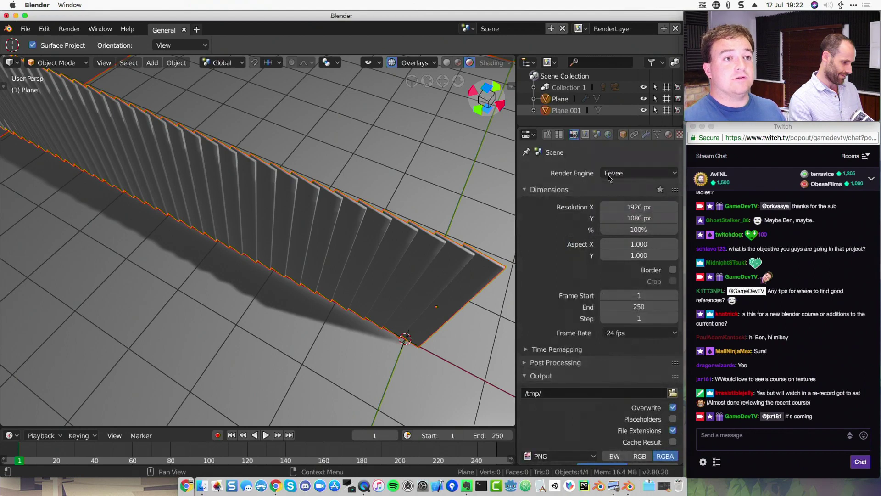
click(623, 173)
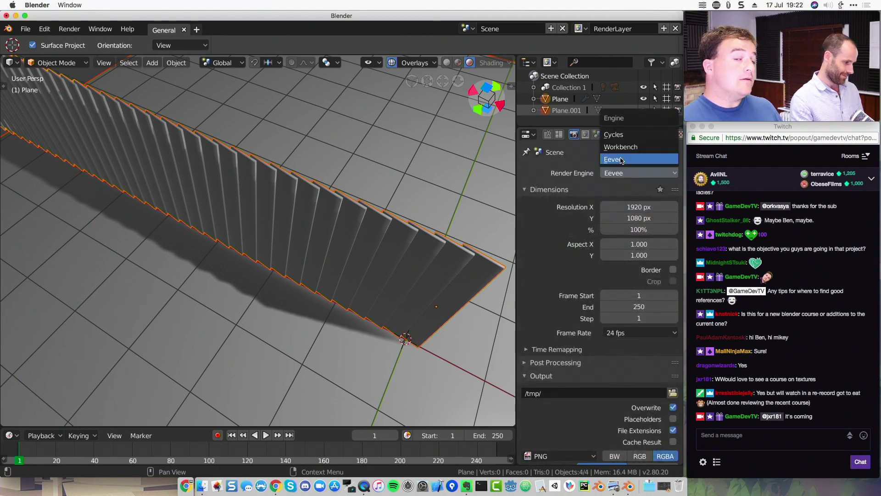
click(614, 134)
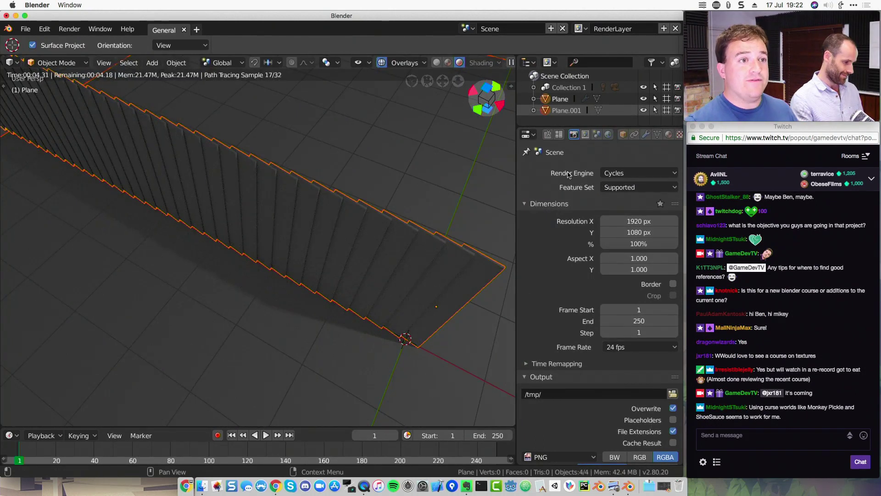
Switch to Finder and browse from Resilio through COURSES and Environments to the Understanding textures folder
click(202, 486)
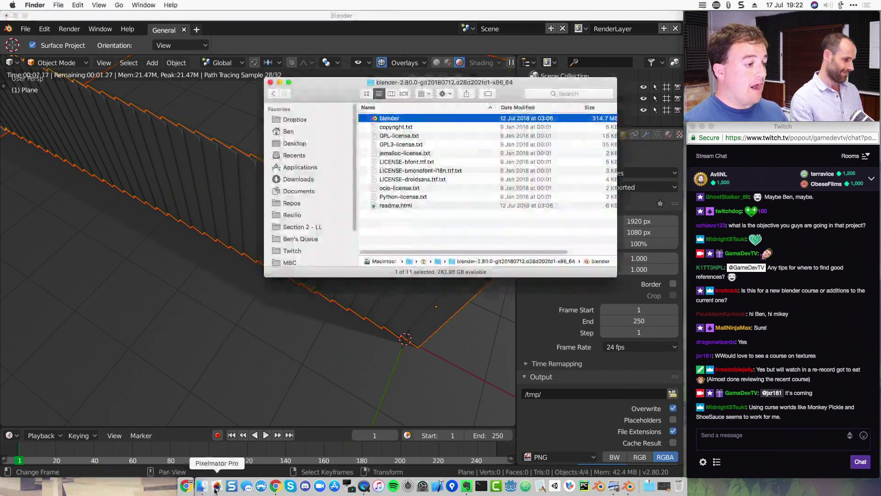
click(294, 214)
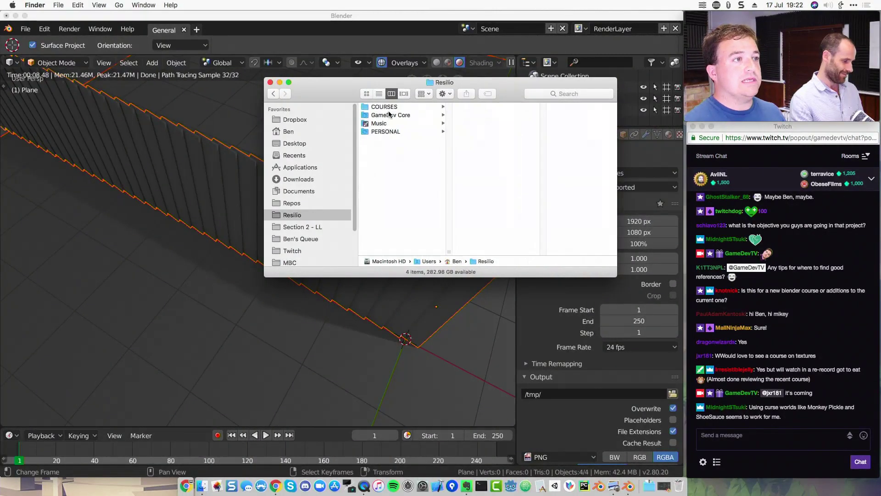
click(389, 107)
click(489, 164)
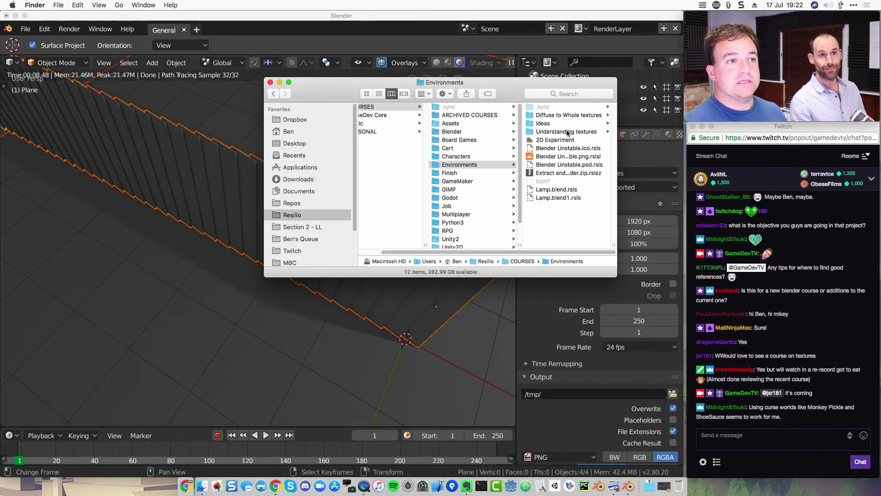
click(568, 133)
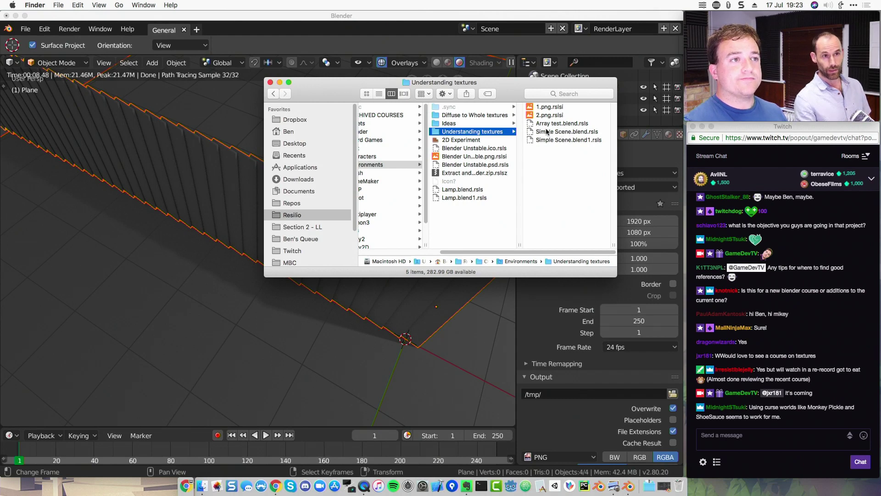
Sync the Understanding textures and Diffuse to Whole textures folders to this device
right_click(479, 133)
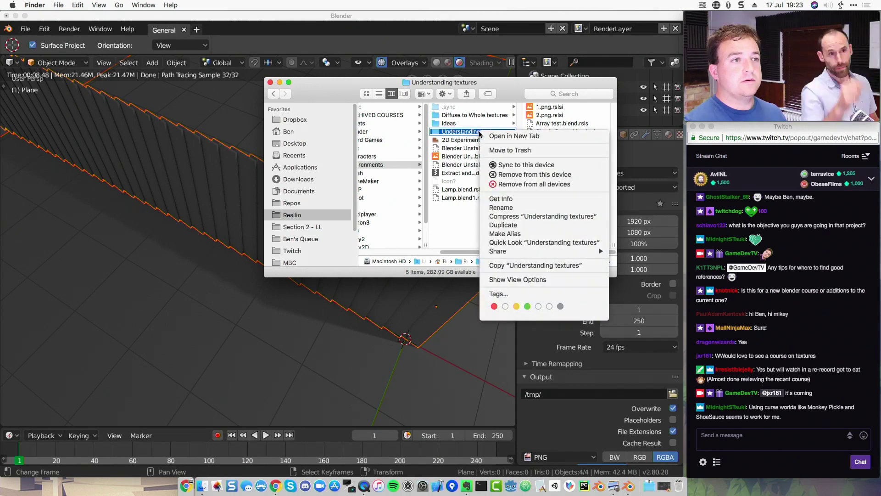
click(382, 166)
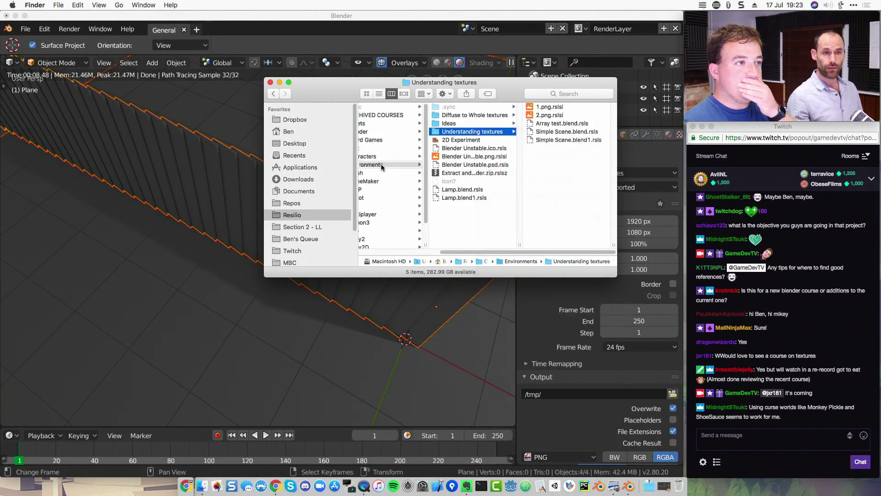
right_click(381, 166)
right_click(375, 166)
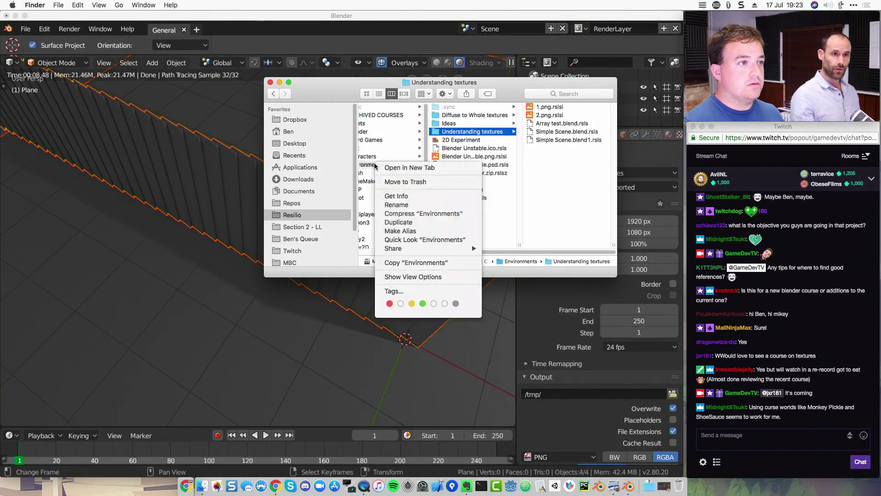
click(482, 133)
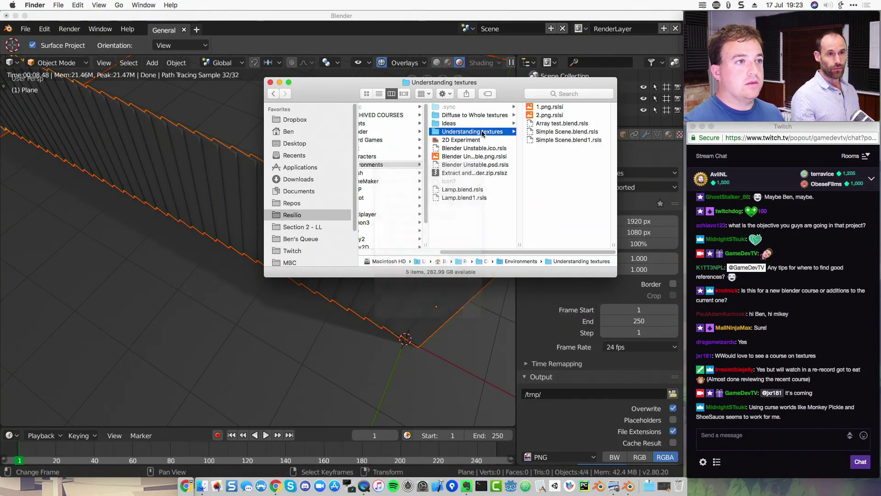
right_click(482, 133)
click(465, 132)
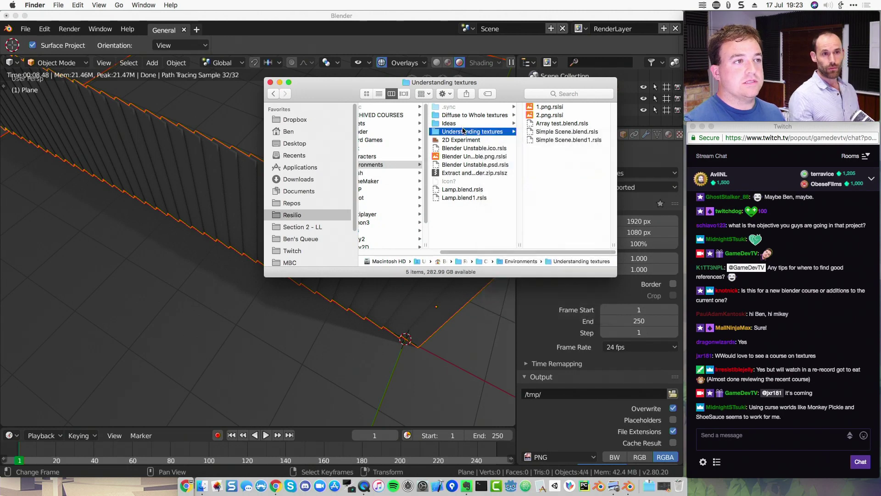
right_click(465, 116)
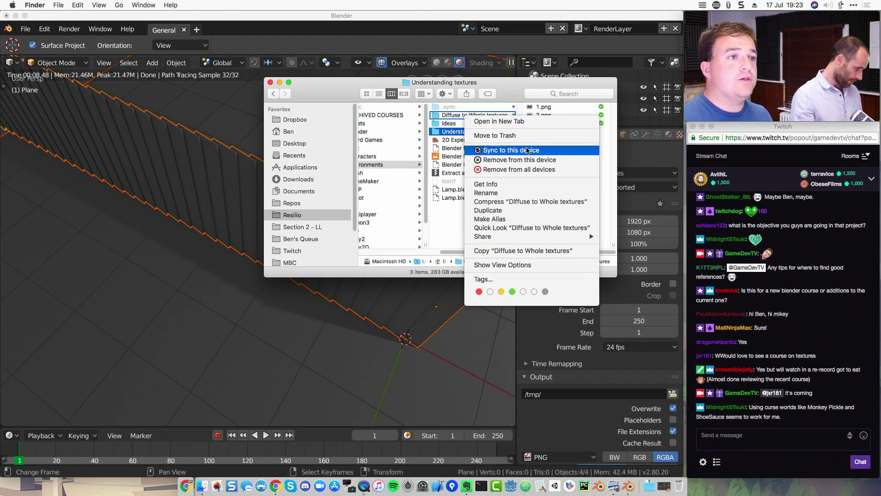
click(527, 151)
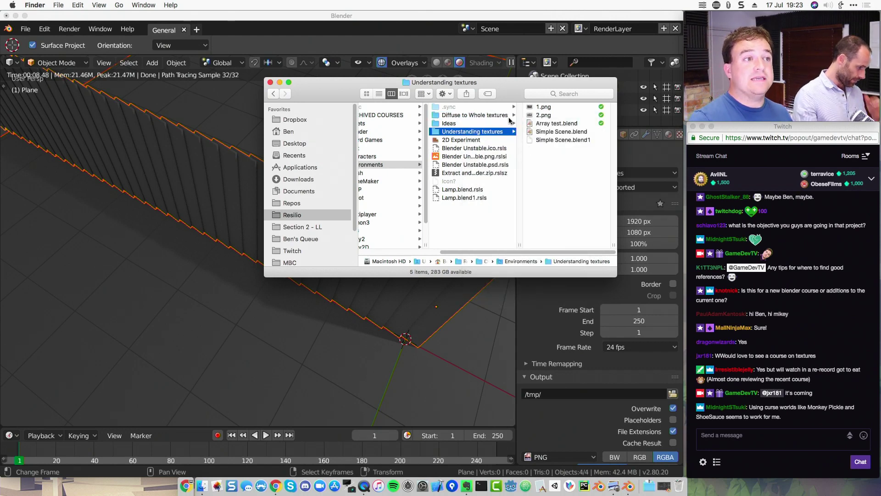
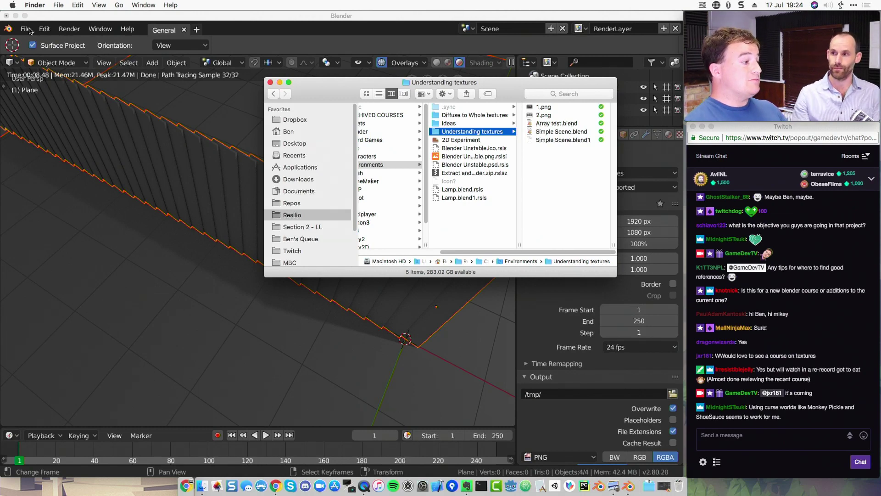
click(29, 31)
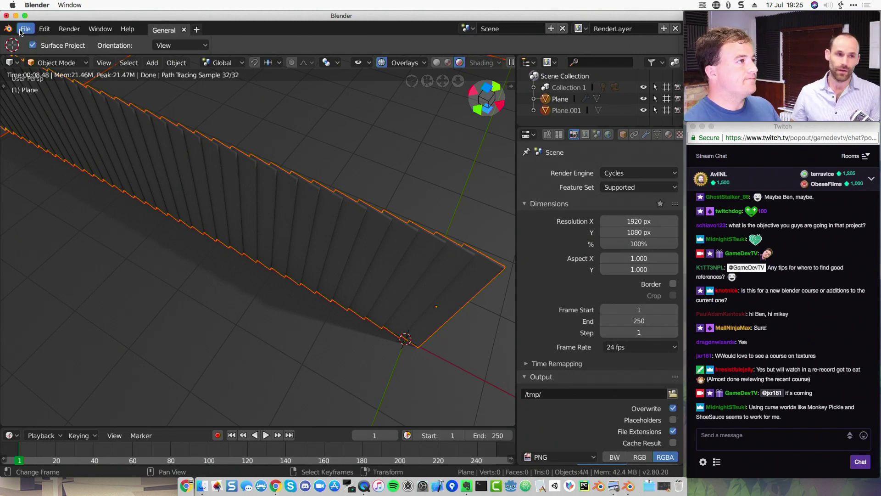
click(25, 30)
click(44, 54)
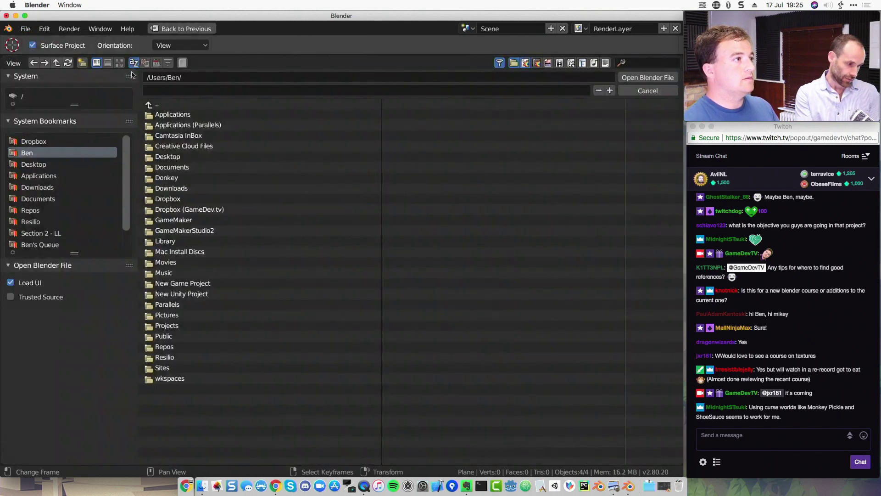
click(38, 225)
click(170, 114)
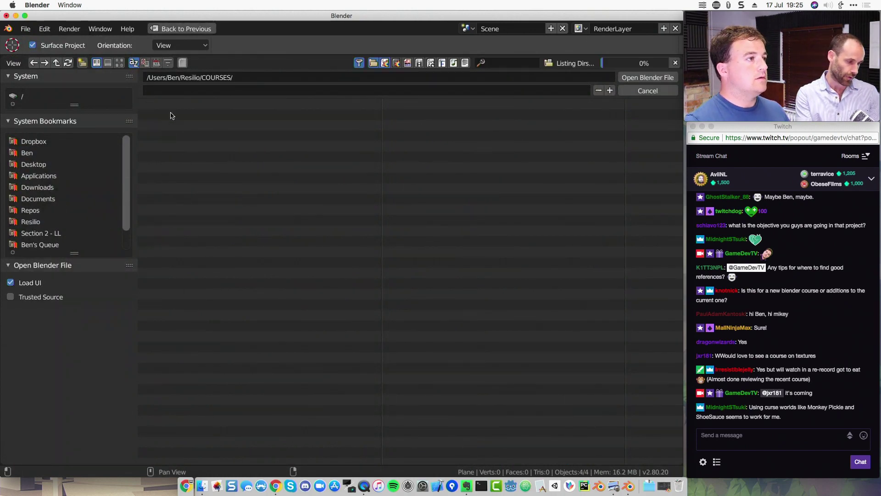
click(188, 178)
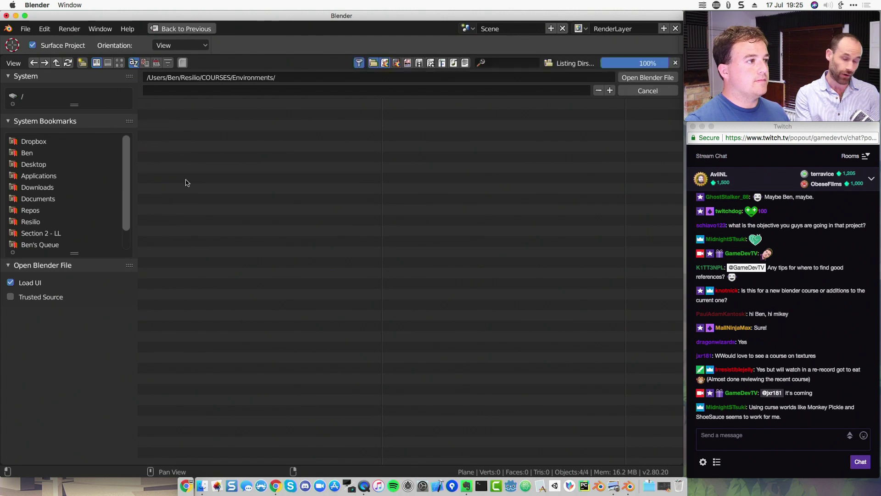
click(191, 146)
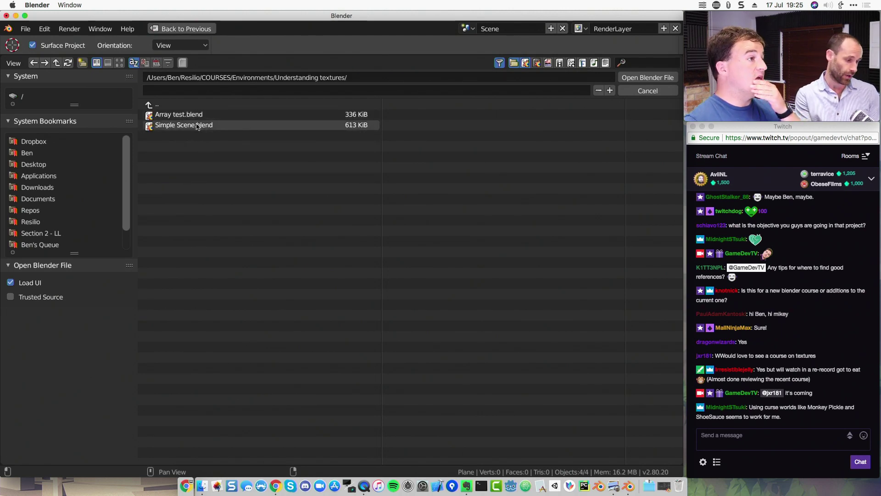
Quit Blender, move the Finder window to the desktop's upper-left area and enlarge it
key(super+q)
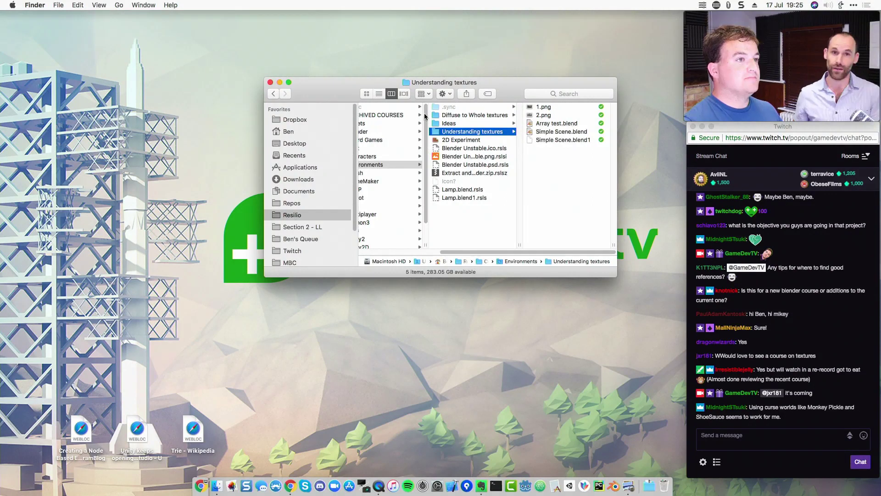
drag(354, 81, 128, 27)
drag(388, 221, 591, 364)
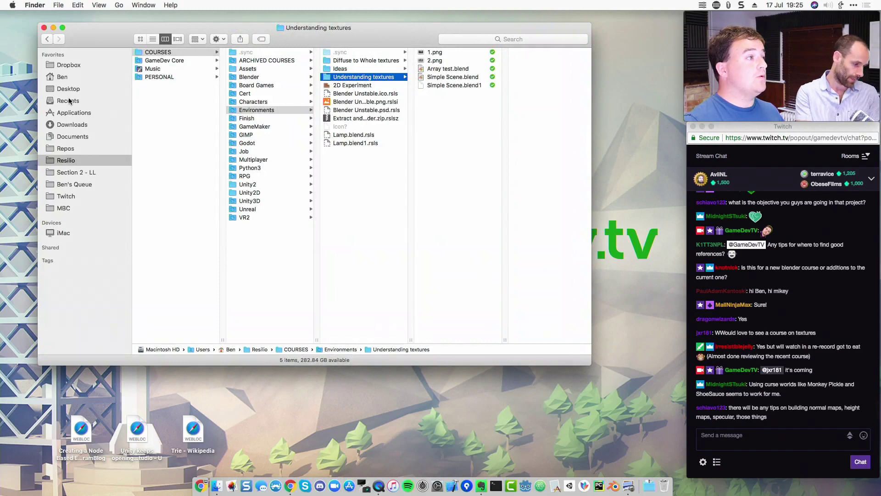
Launch Blender 2.80 from its folder in Downloads and open the recent file Simple Scene.blend
click(77, 135)
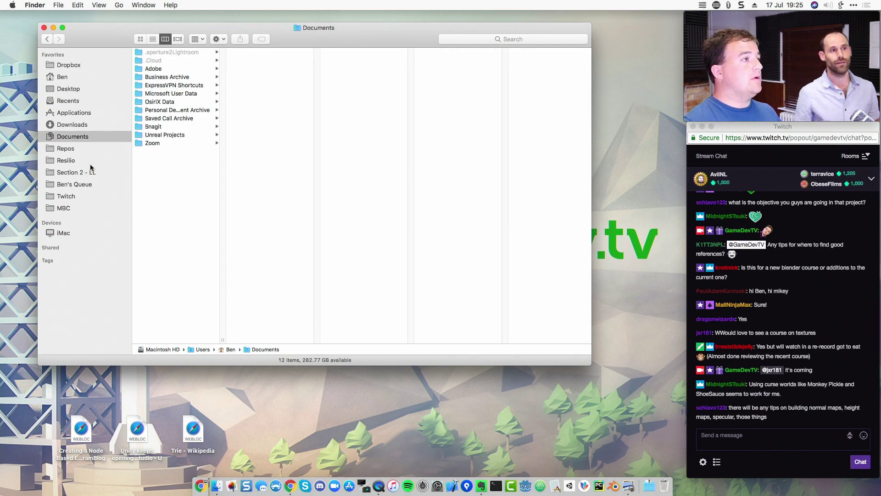
click(85, 124)
click(177, 64)
double_click(178, 64)
double_click(177, 64)
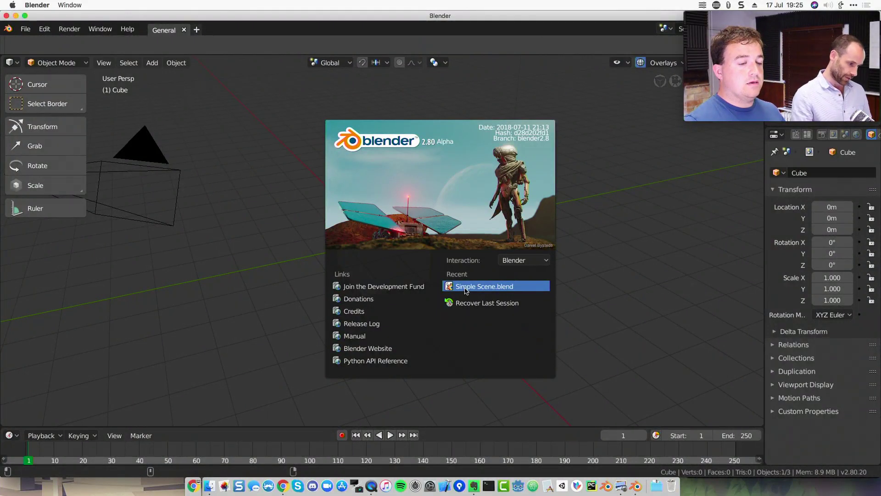
click(466, 288)
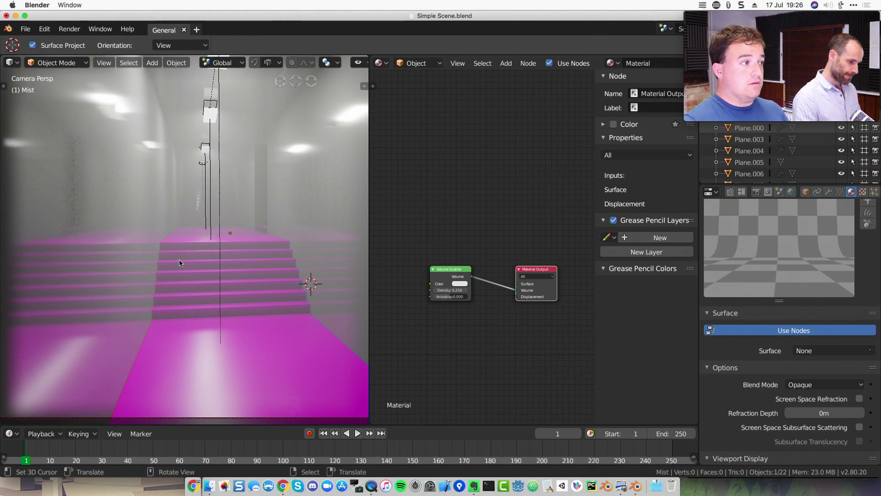
middle_drag(206, 203, 198, 197)
key(KP_0)
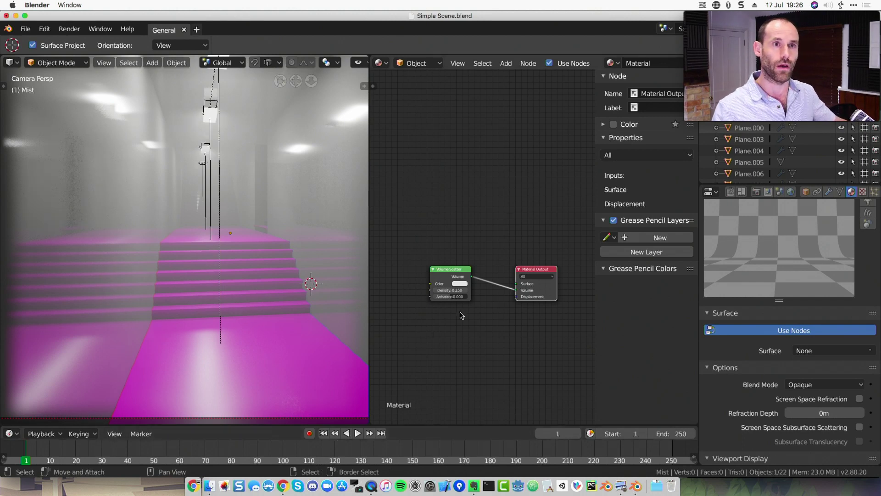
click(743, 489)
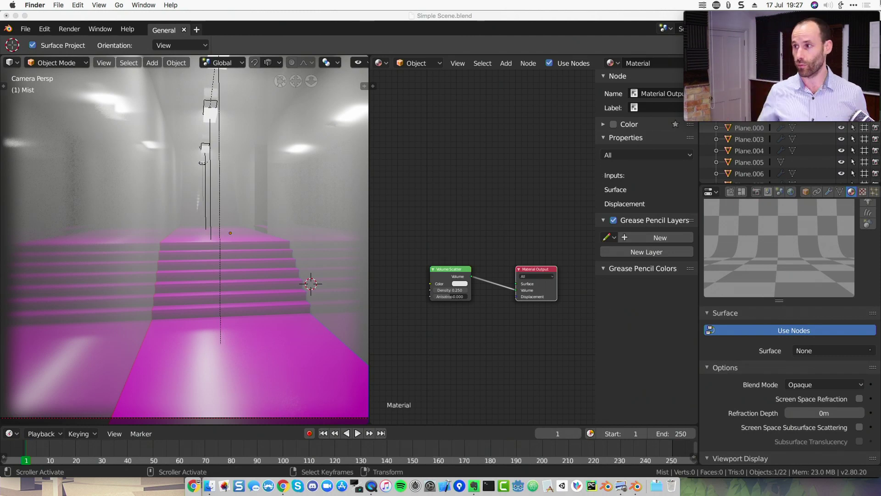
click(504, 19)
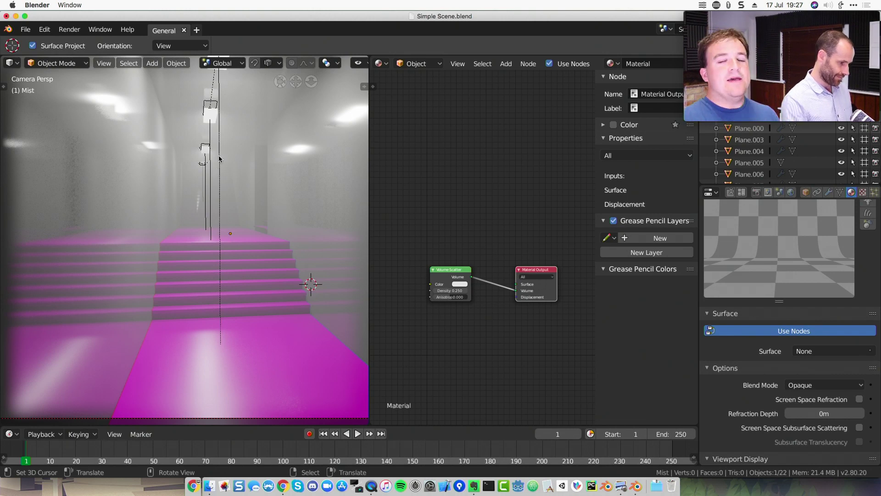
Revert Simple Scene.blend to the version saved on disk and confirm the reload
click(25, 30)
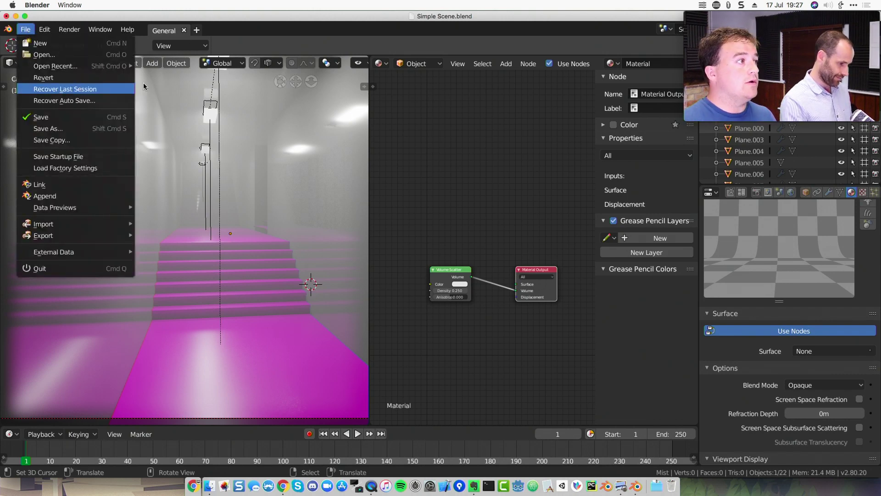
click(25, 29)
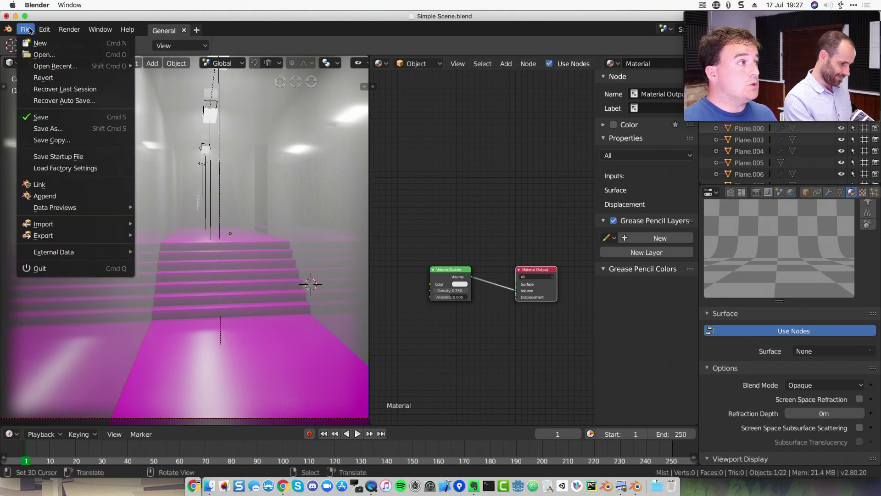
click(82, 78)
click(84, 83)
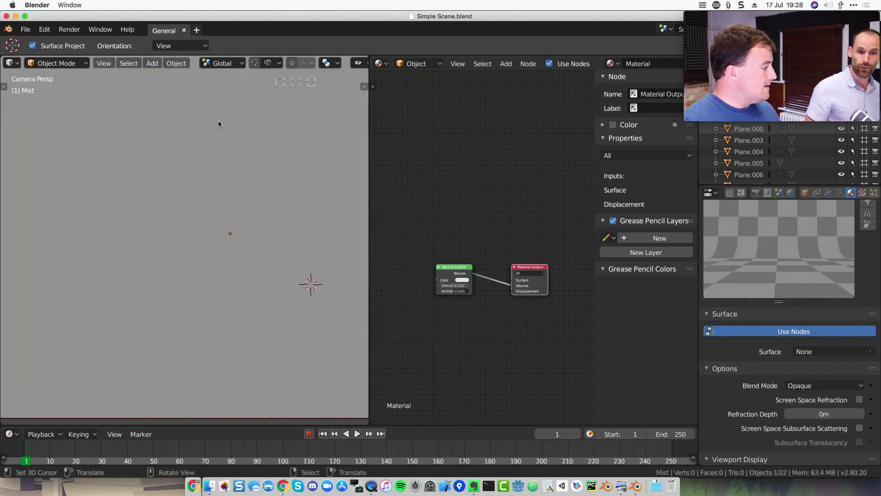
key(shift)
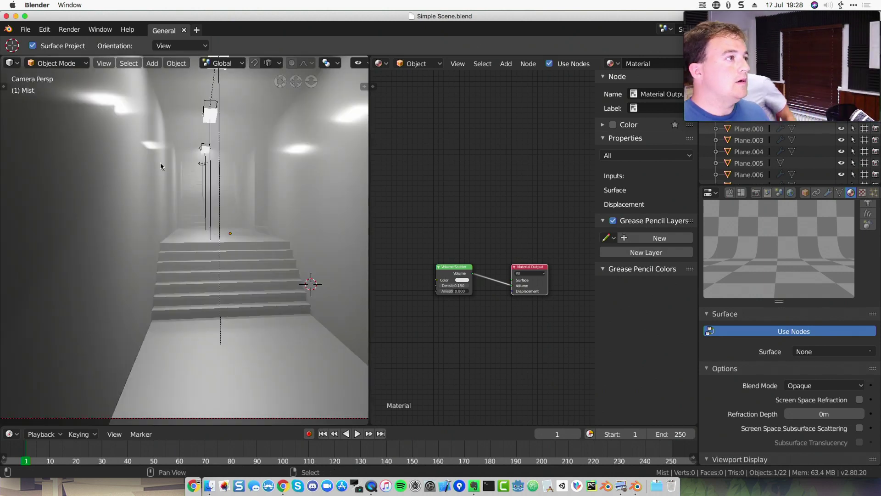
Switch to Finder, examine the Understanding textures files under Resilio, COURSES and Environments as a detailed list, and minimise the window
click(209, 485)
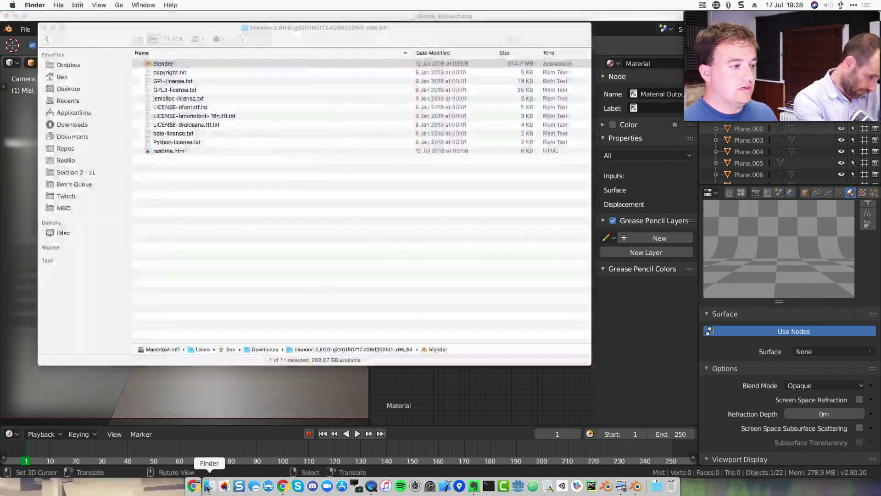
click(77, 127)
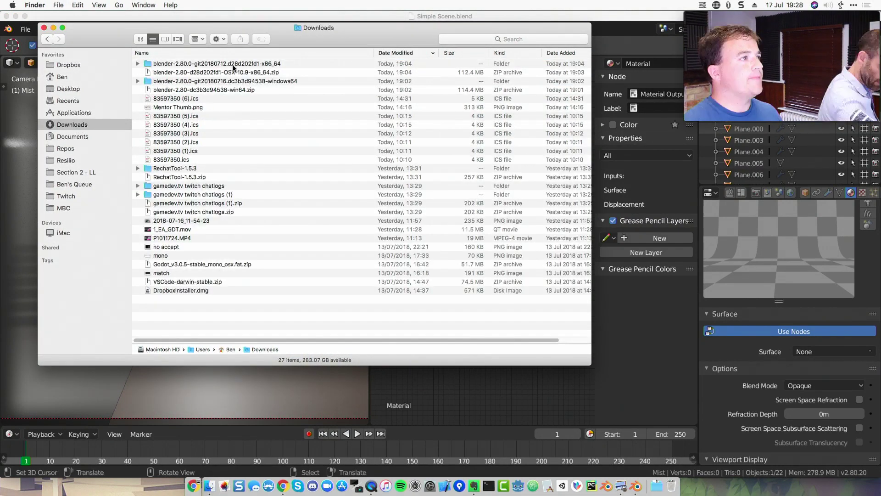
click(69, 149)
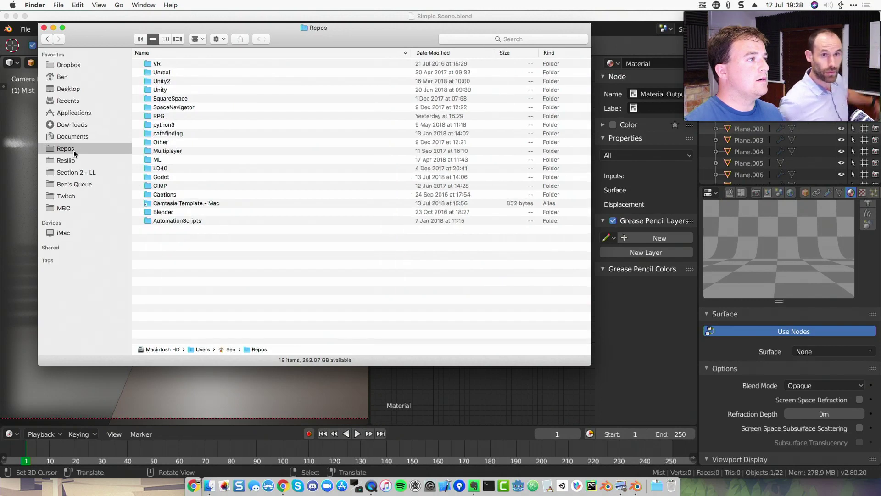
click(69, 160)
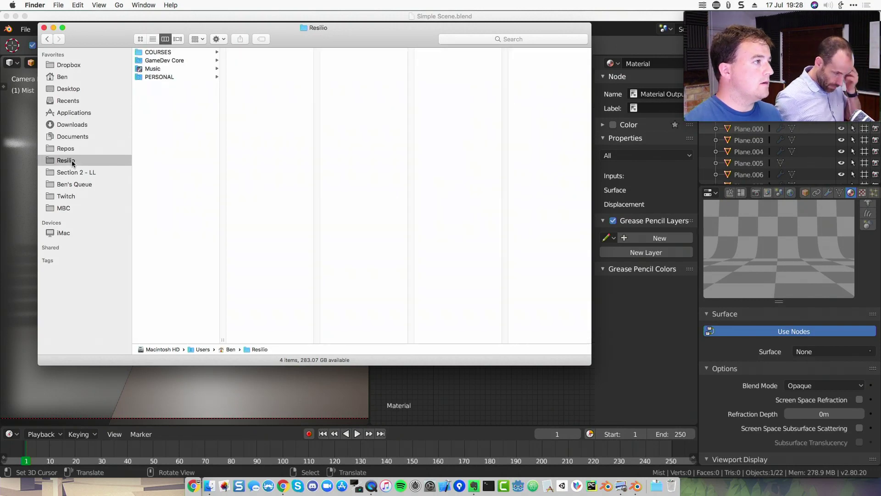
click(174, 52)
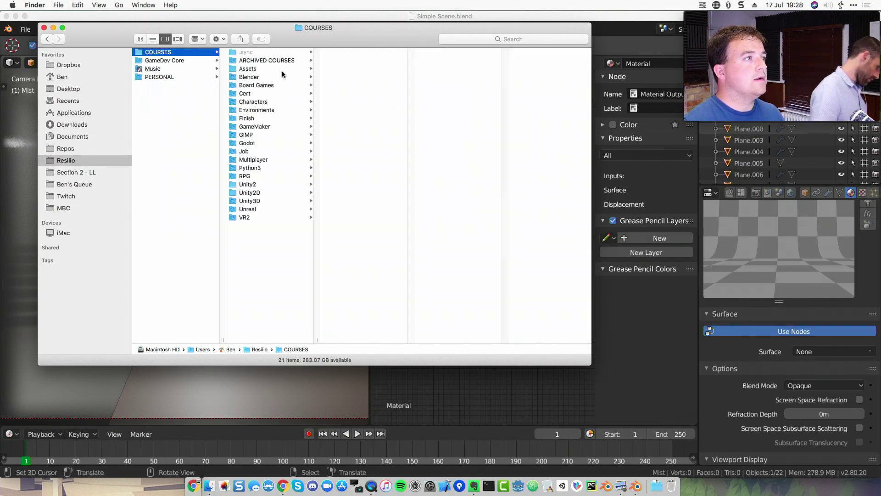
click(264, 110)
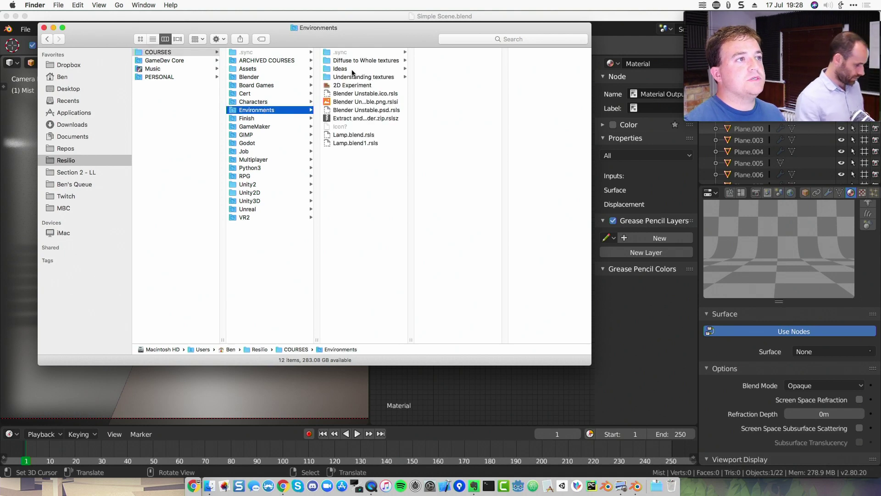
click(356, 76)
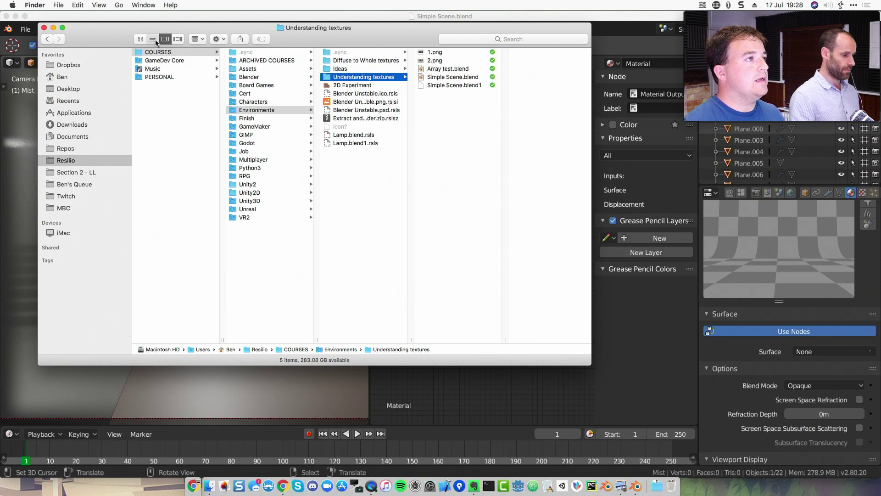
click(152, 40)
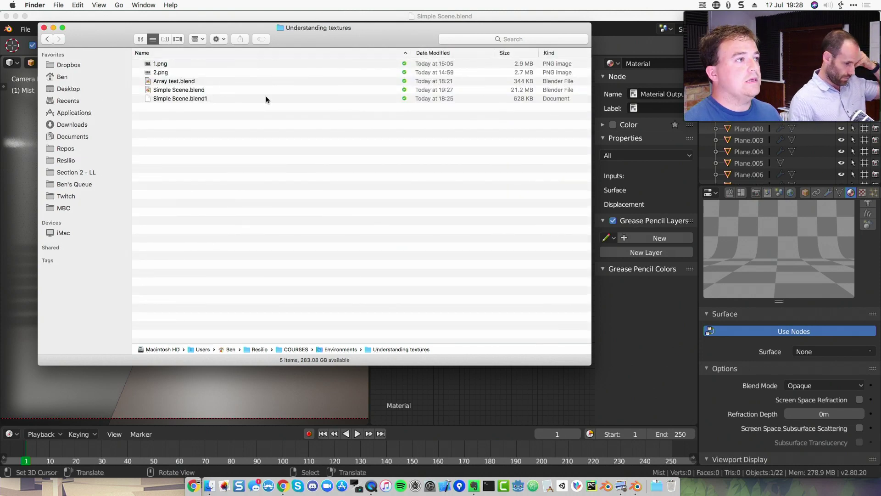
click(54, 27)
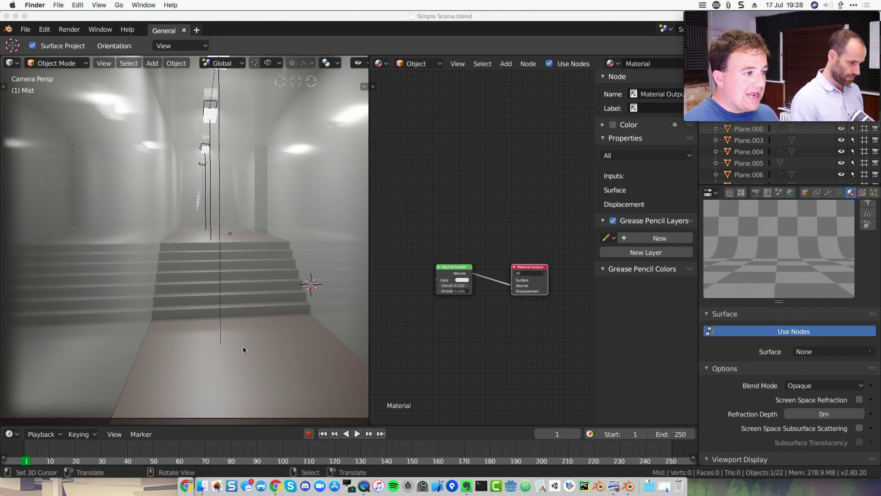
Select the corridor object Plane.009 in the viewport to show its Tiles material nodes
right_click(322, 244)
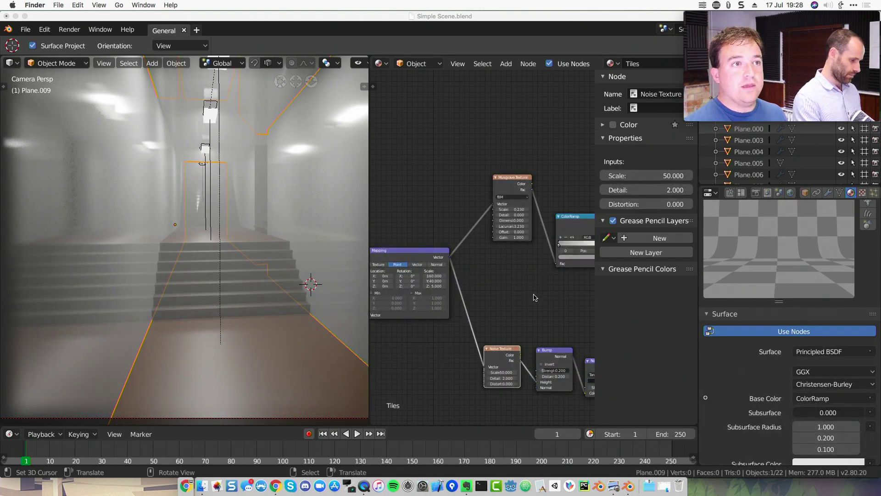
Set the Material Output target of the Tiles material on Plane.009 to All
click(498, 17)
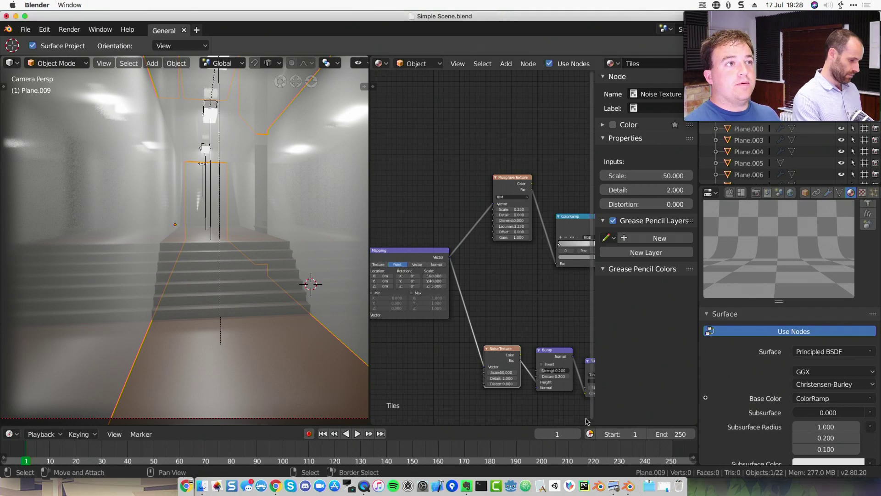
scroll(554, 305, right, 8)
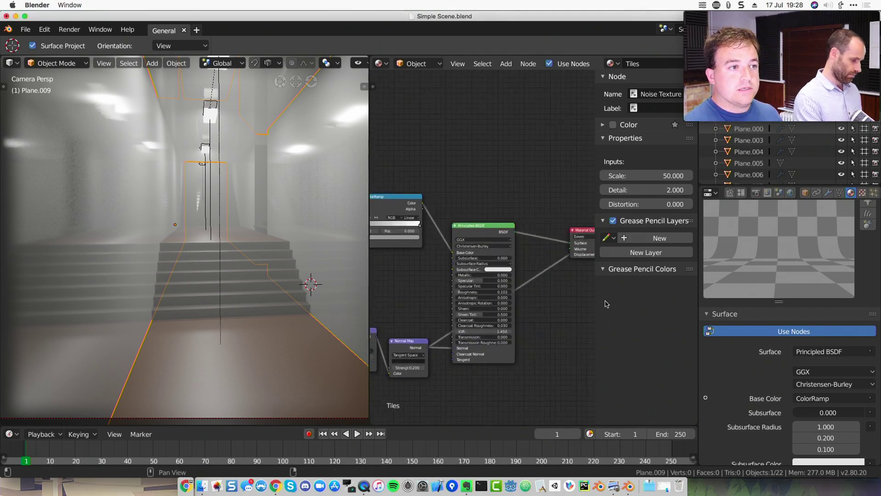
scroll(567, 299, right, 5)
scroll(492, 294, up, 5)
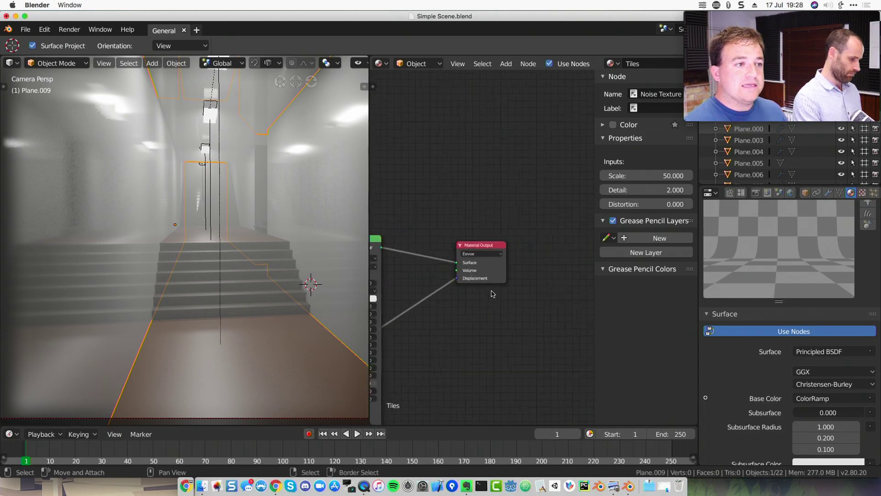
scroll(492, 293, up, 1)
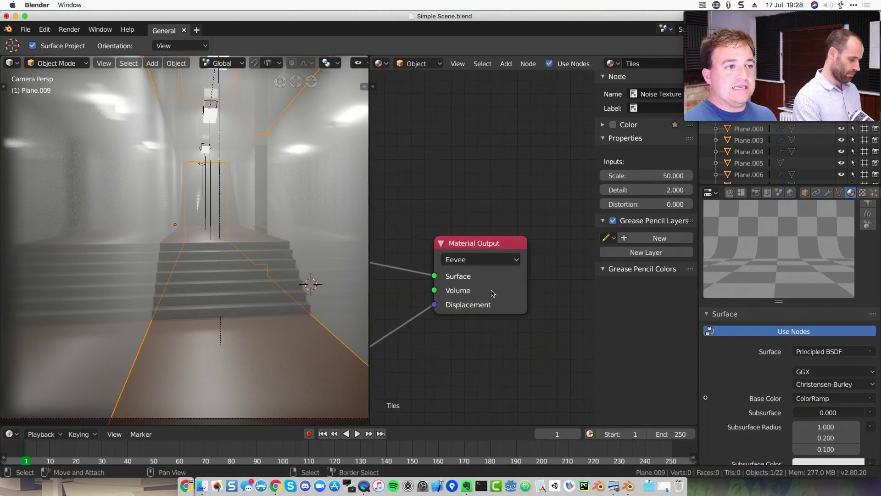
click(379, 64)
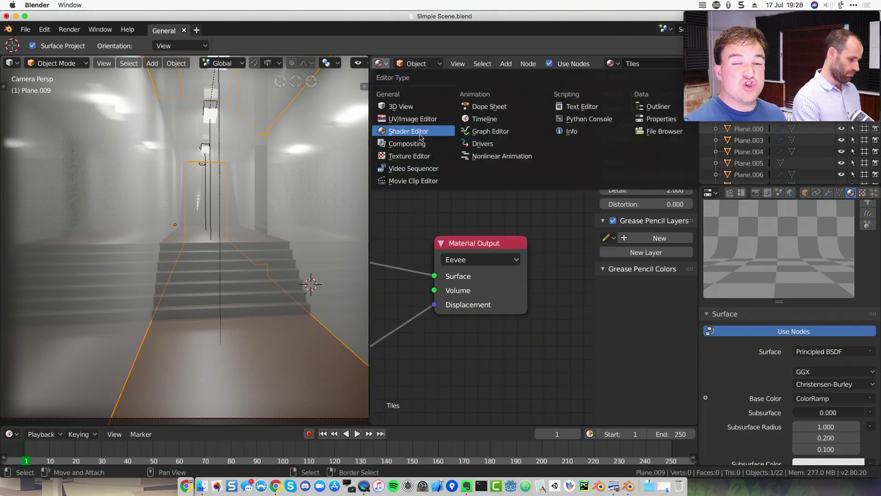
click(494, 259)
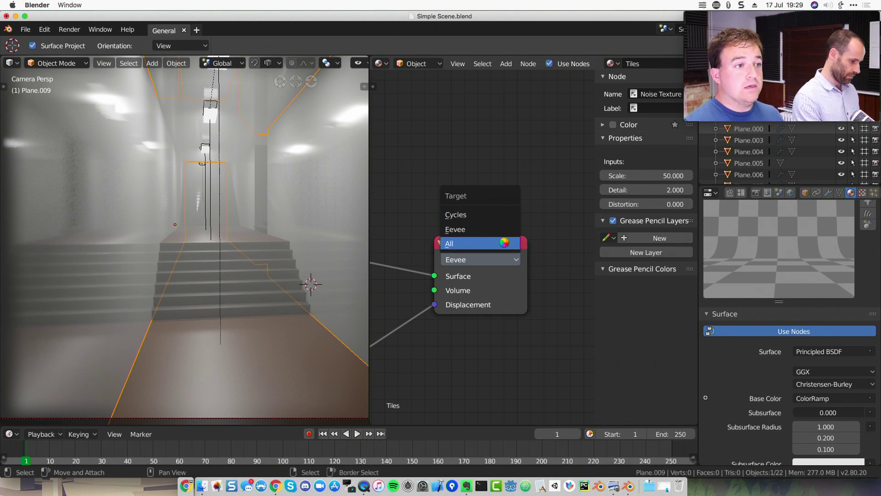
click(466, 246)
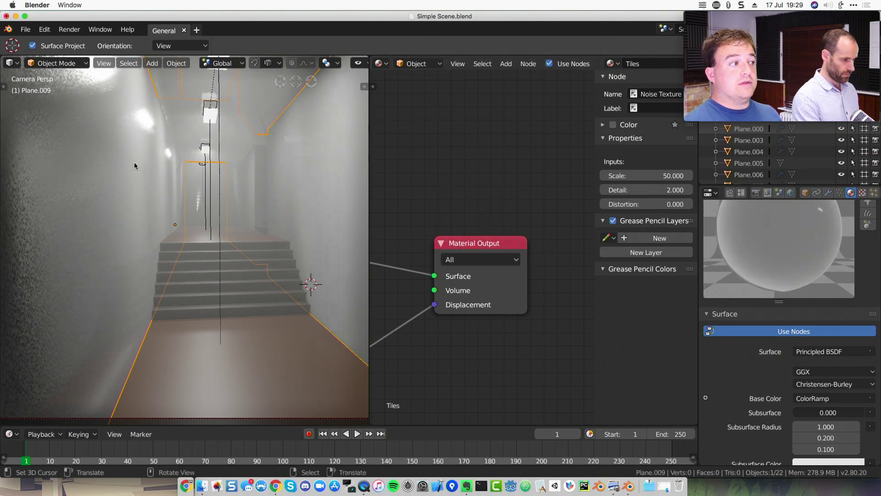
Select the front stairs and set their Stone Wall material's output target to All
click(259, 296)
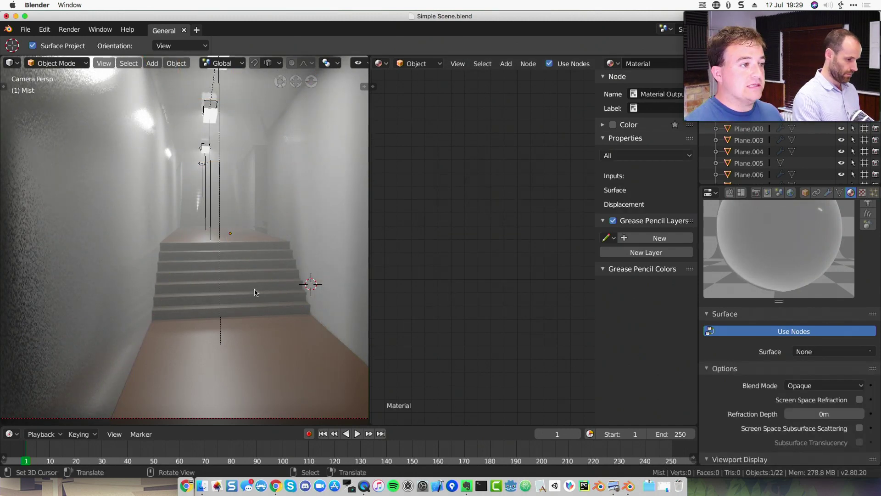
middle_drag(523, 172, 411, 168)
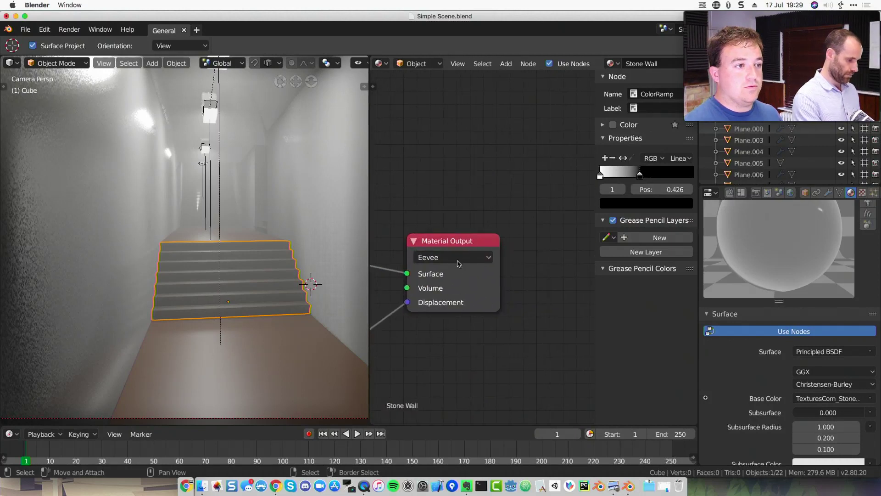
click(457, 260)
click(457, 260)
click(448, 248)
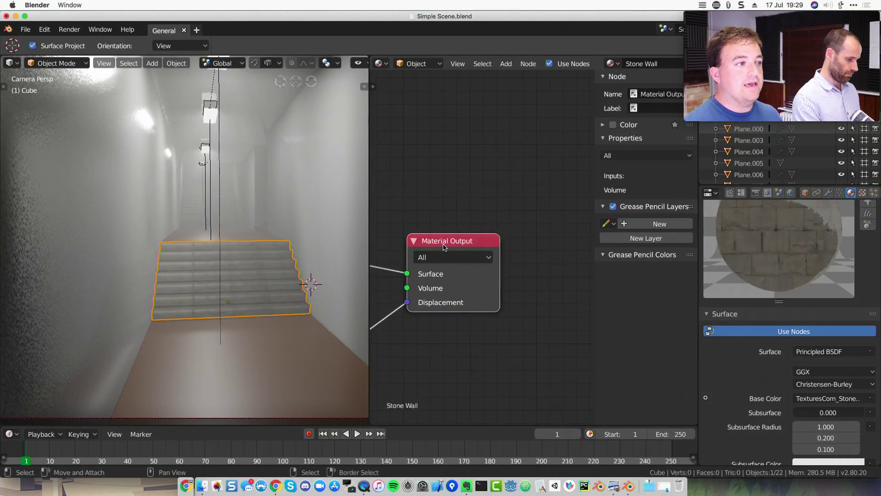
Set the output target of the foreground floor's Wooden Floor material to All and save over Simple Scene.blend
click(277, 353)
click(277, 353)
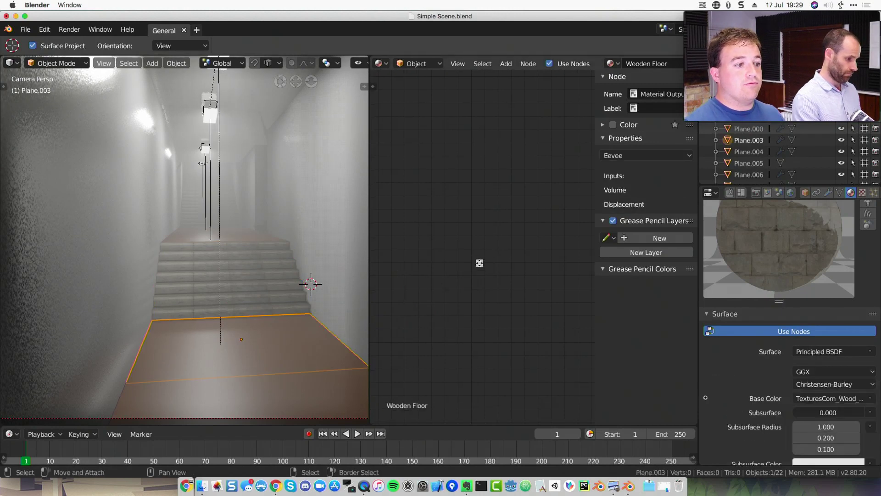
key(Home)
click(476, 206)
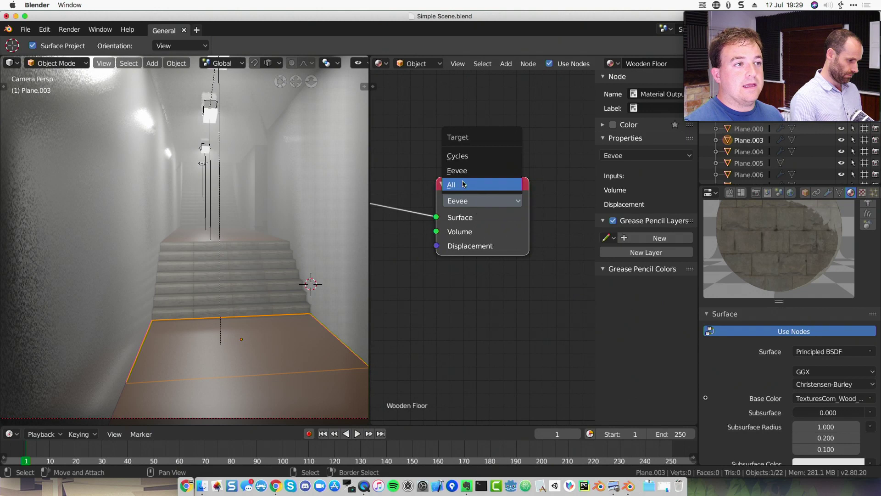
click(463, 185)
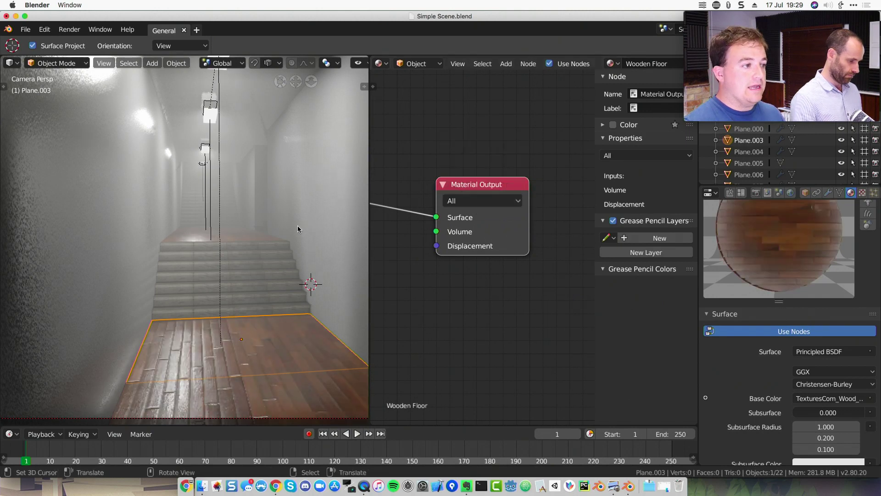
key(ctrl+s)
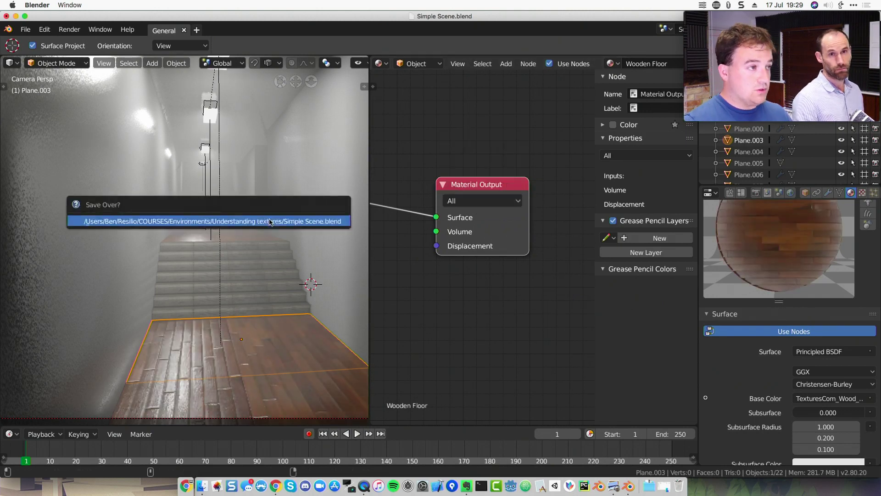
click(269, 219)
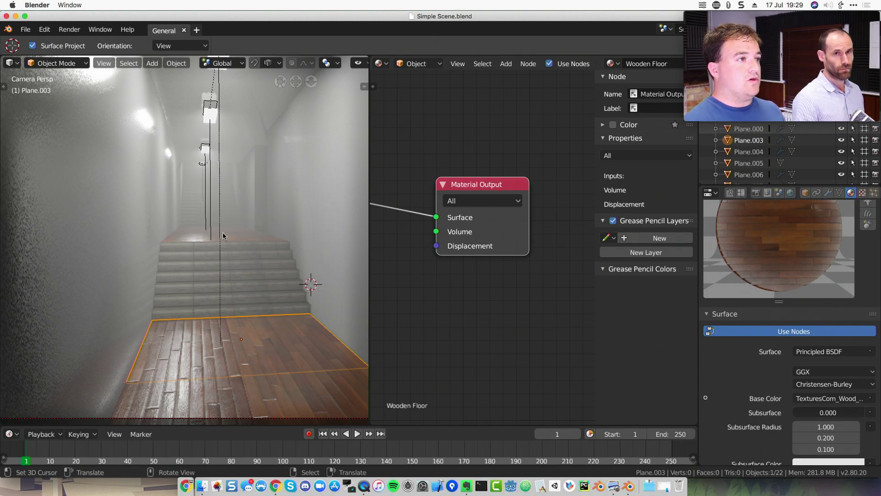
Widen the 3D viewport over the node editor and narrow the Blender window so the stream chat shows beside it
drag(368, 57, 534, 80)
scroll(463, 200, down, 6)
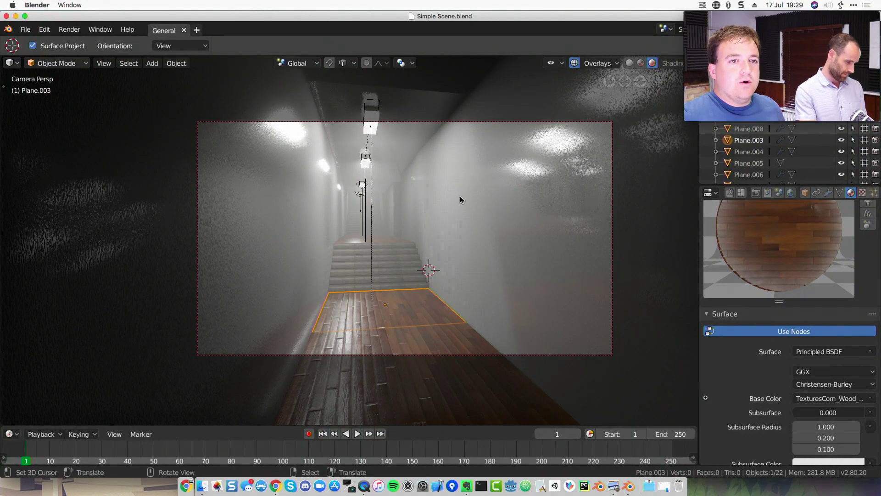
drag(879, 459, 689, 455)
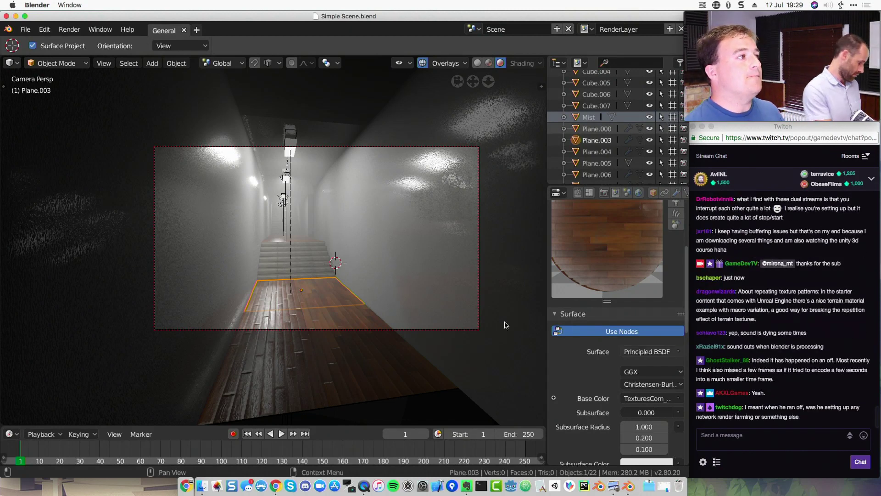
scroll(427, 314, up, 3)
shift+middle_drag(416, 300, 386, 304)
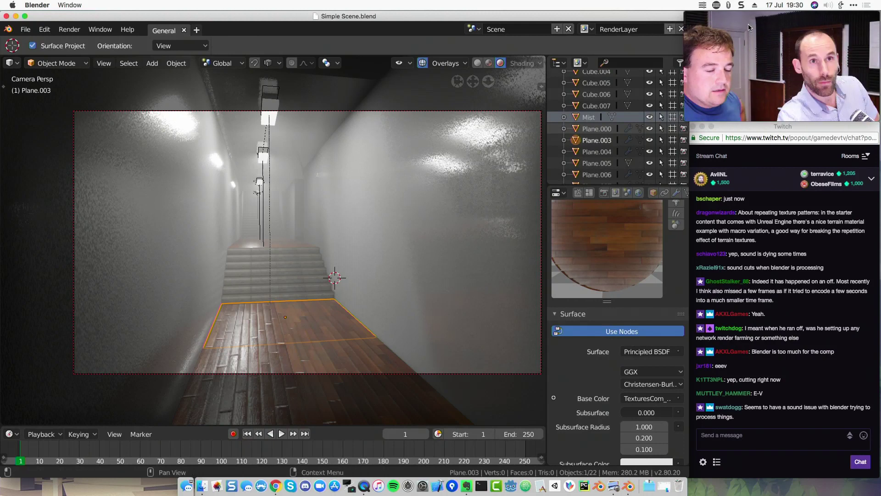
Switch to System Preferences, lower the Rode Podcaster's input volume slightly in the Sound settings, and close the window
click(825, 8)
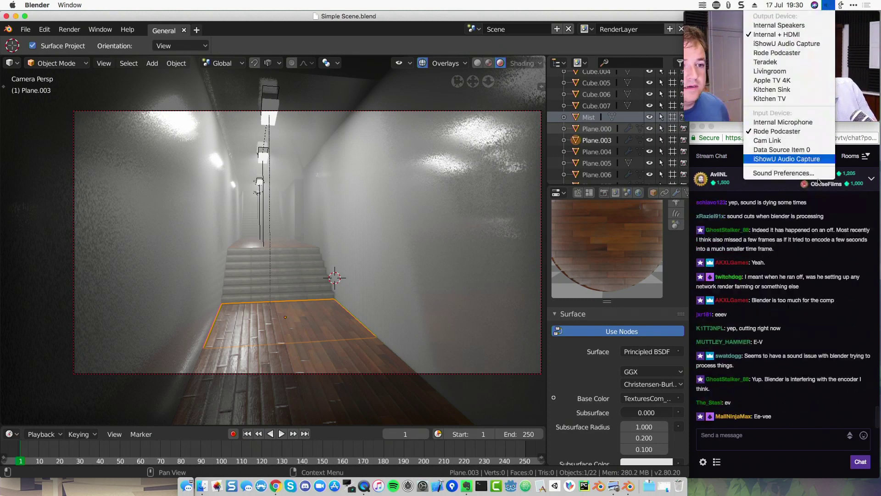
click(810, 171)
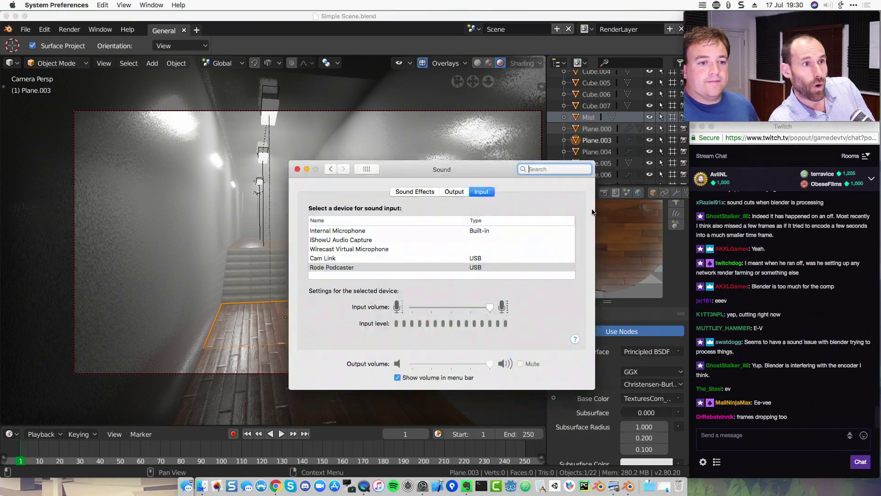
drag(487, 309, 483, 312)
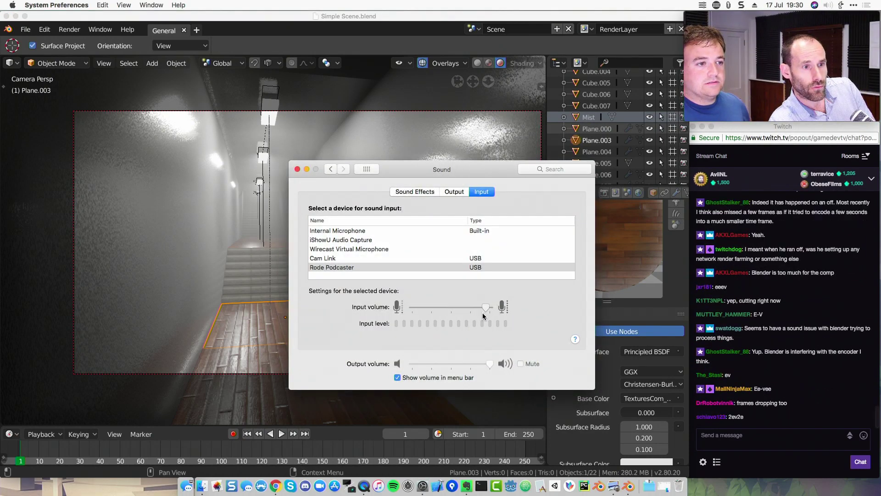
click(297, 170)
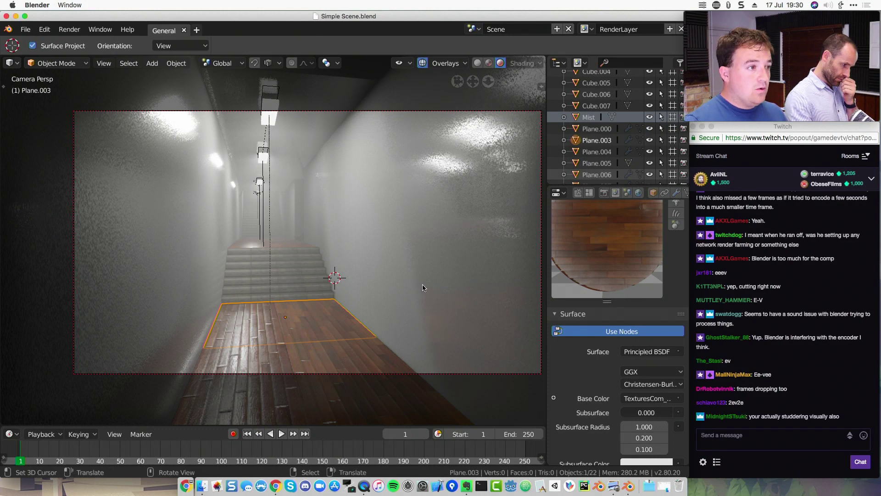
Switch the render engine to Cycles to compare the corridor preview, and return it to Eevee
shift+middle_drag(423, 284, 400, 283)
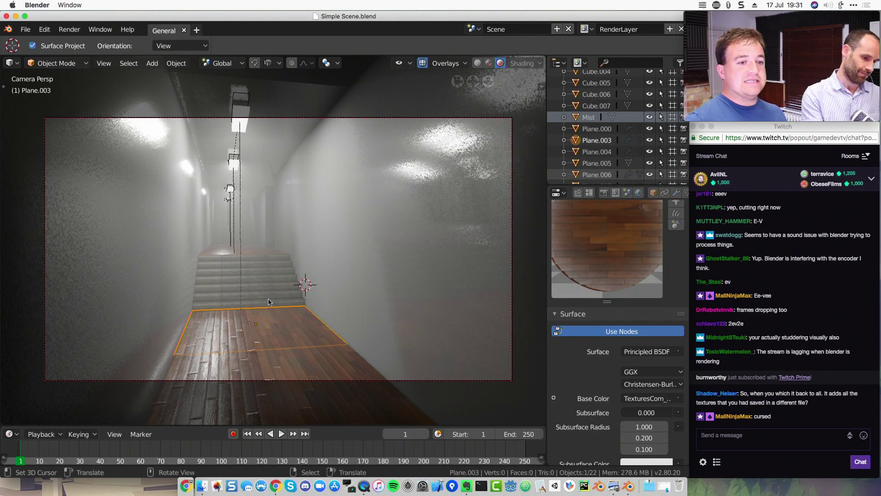
click(605, 192)
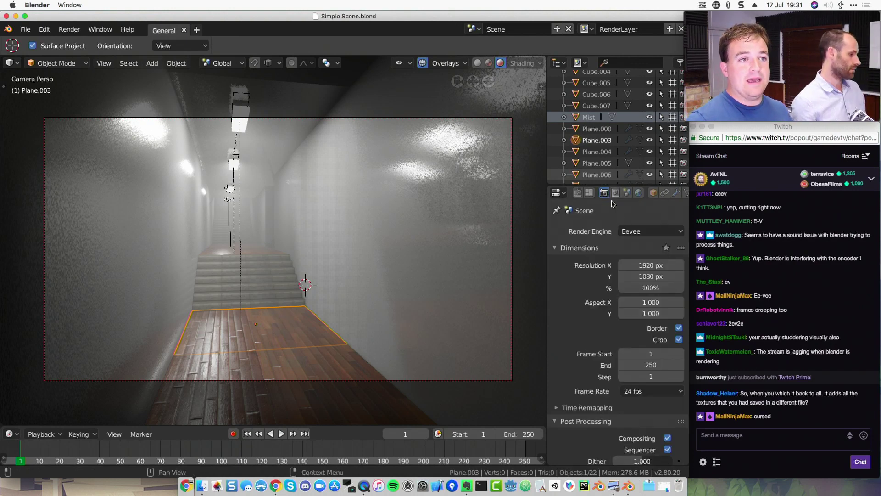
click(645, 232)
click(640, 193)
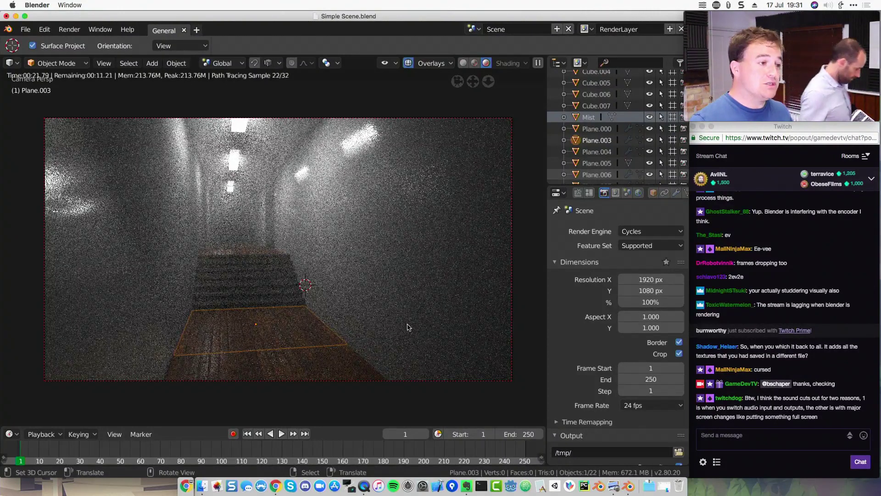
click(647, 232)
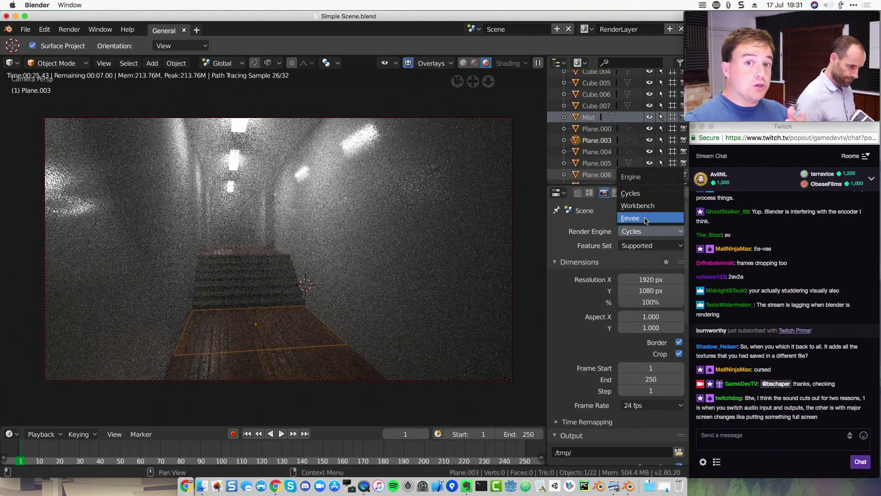
click(646, 221)
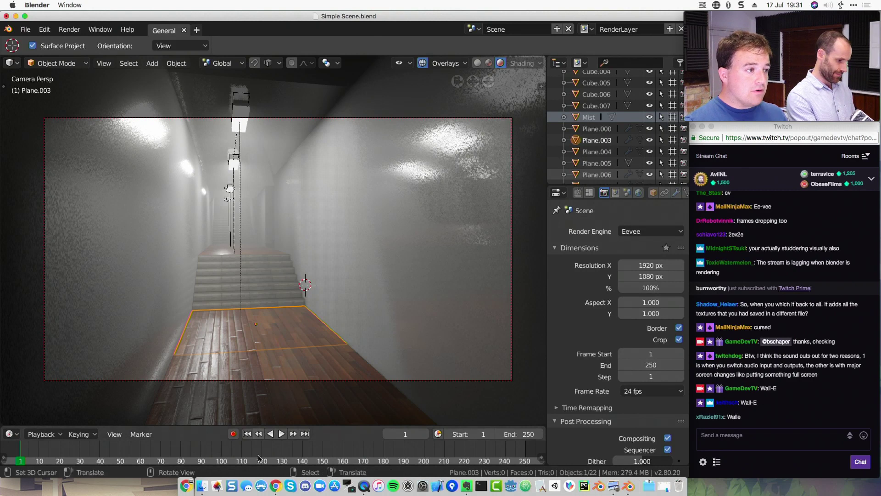
Switch to Finder and browse in a new window to Understanding textures under Resilio, COURSES and Environments
click(205, 487)
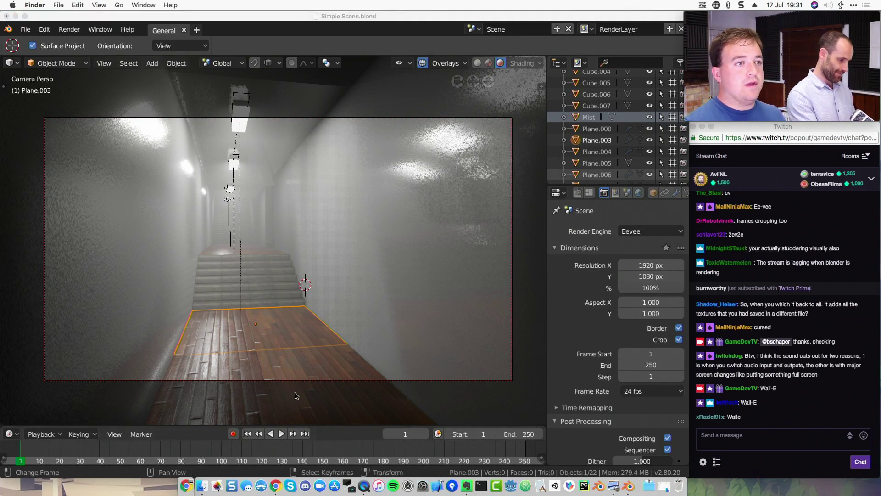
right_click(203, 488)
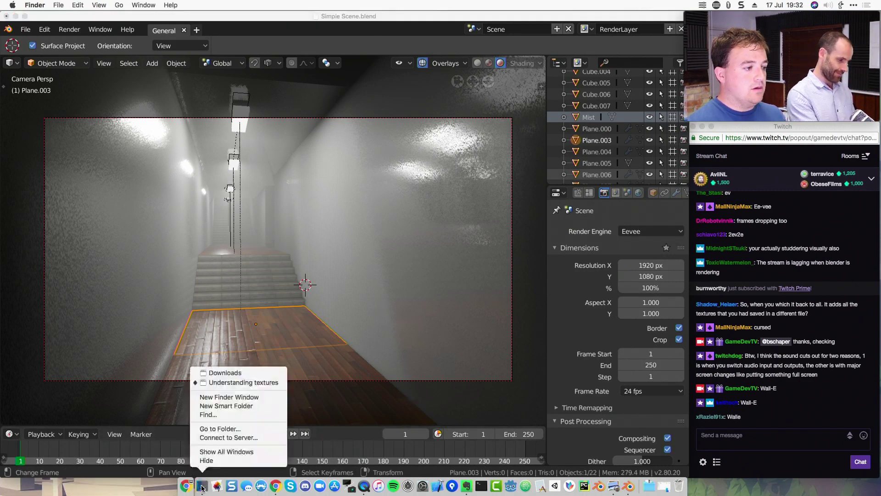
click(226, 398)
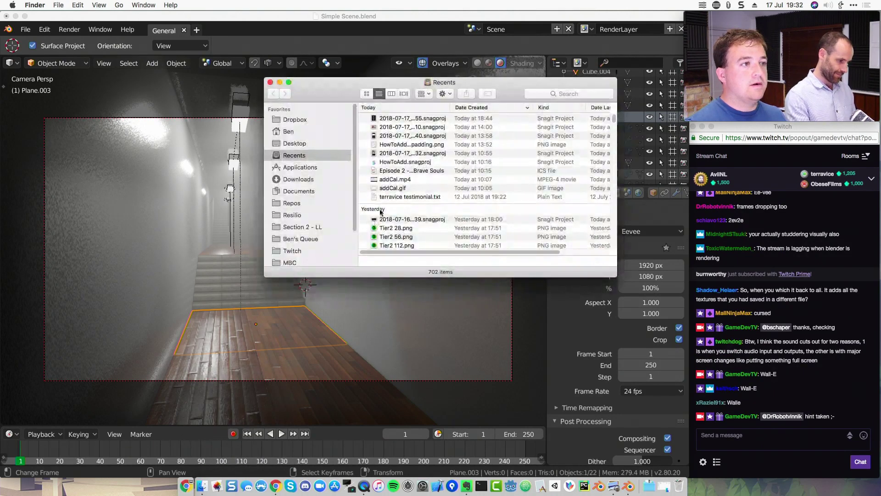
click(316, 214)
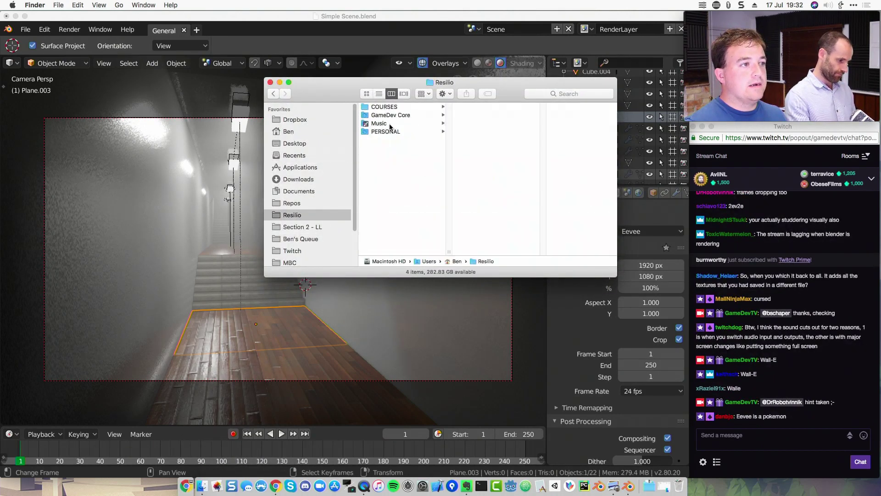
click(390, 108)
click(495, 165)
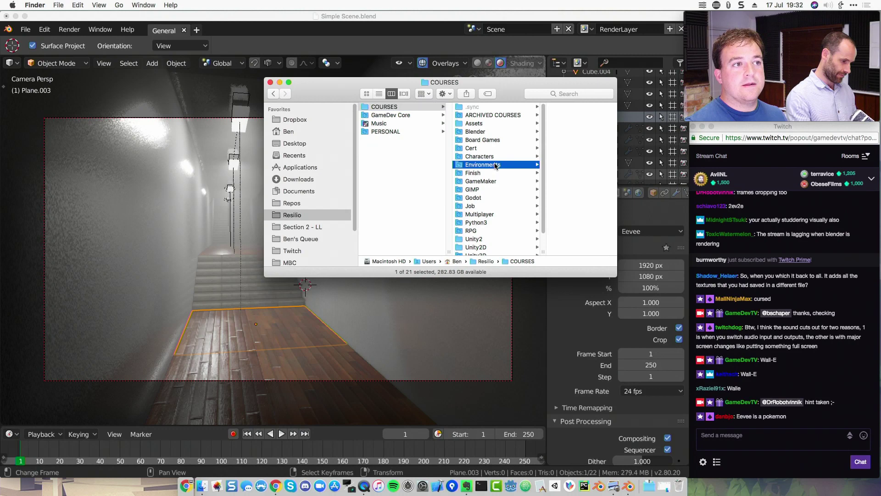
click(555, 132)
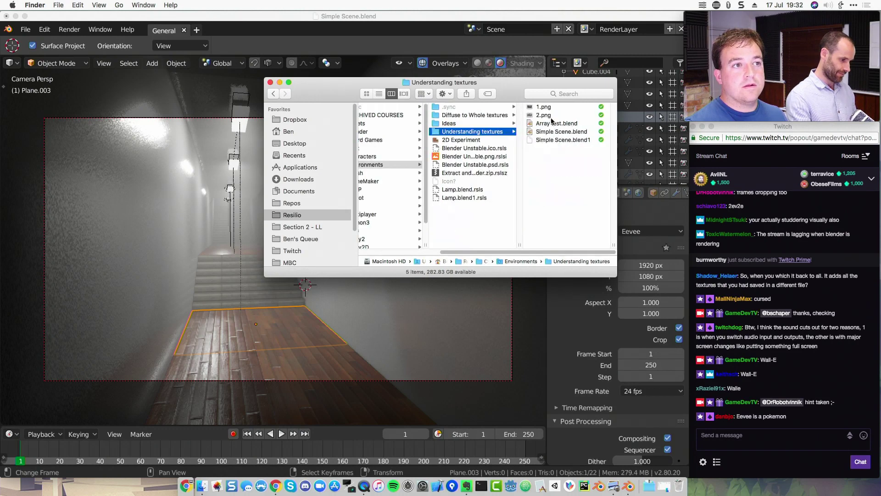
Open 1.png from the Understanding textures folder in Preview and narrow its window to uncover the Finder window
drag(540, 83, 327, 144)
click(330, 167)
double_click(330, 171)
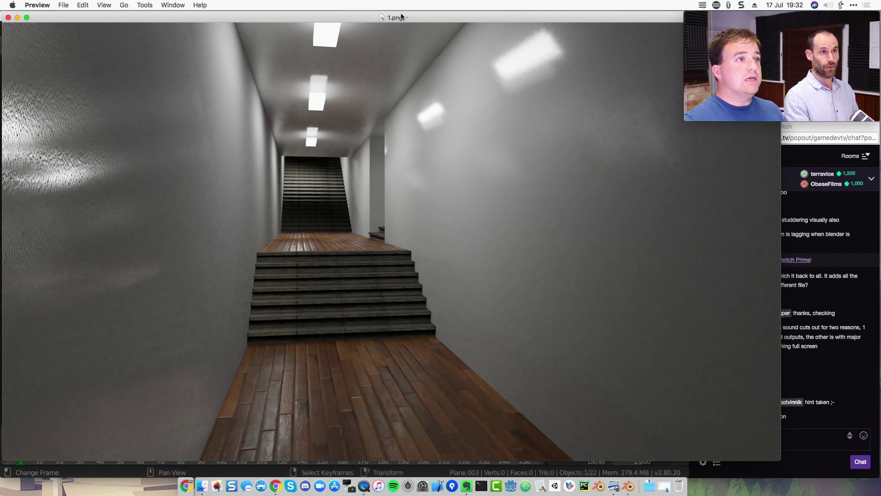
click(176, 7)
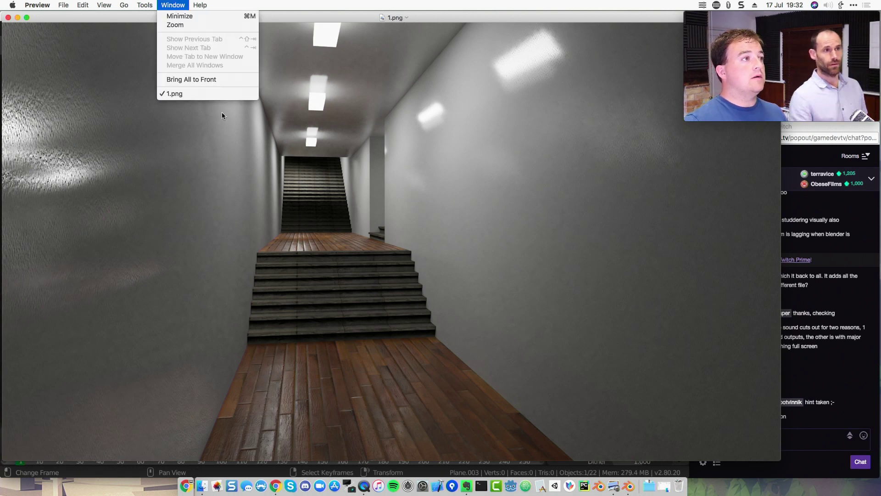
click(344, 21)
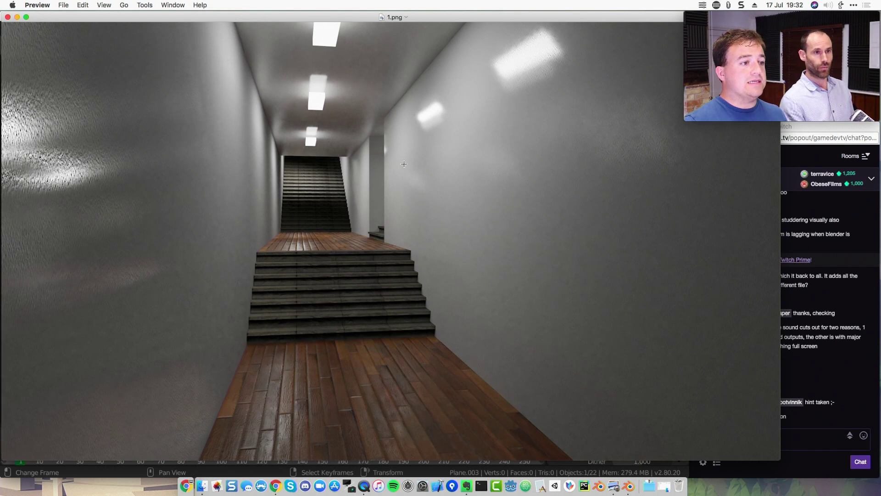
drag(2, 229, 417, 258)
Open 2.png and arrange it side by side with 1.png so each image window fills half the screen
click(240, 178)
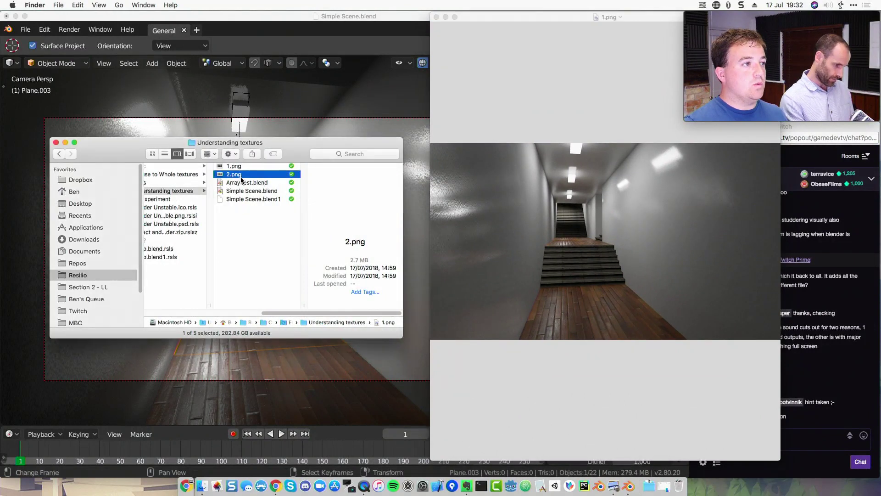
double_click(241, 178)
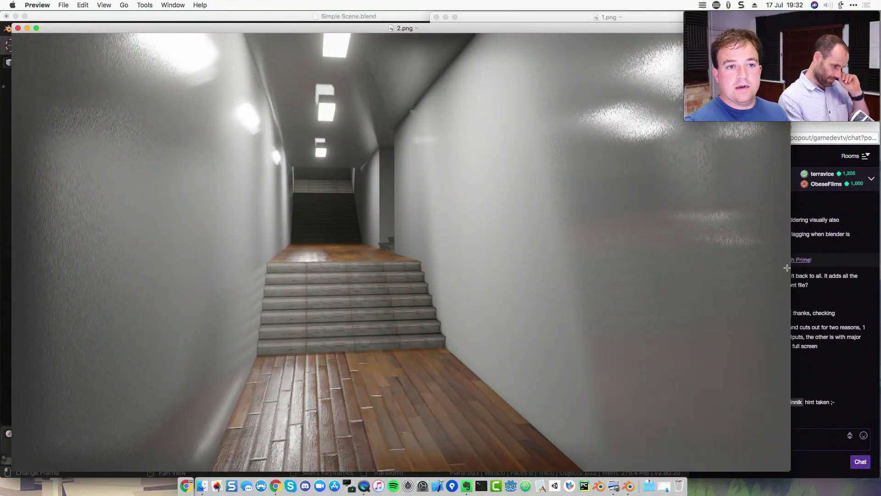
drag(788, 268, 406, 298)
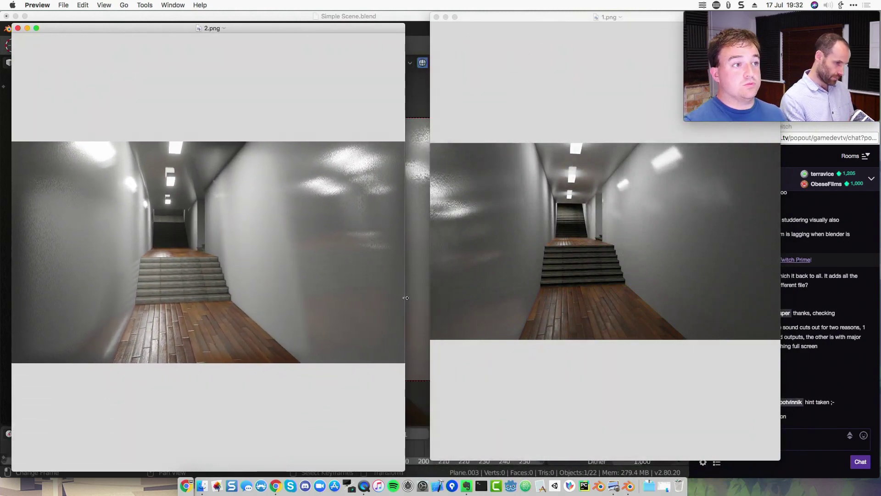
click(436, 269)
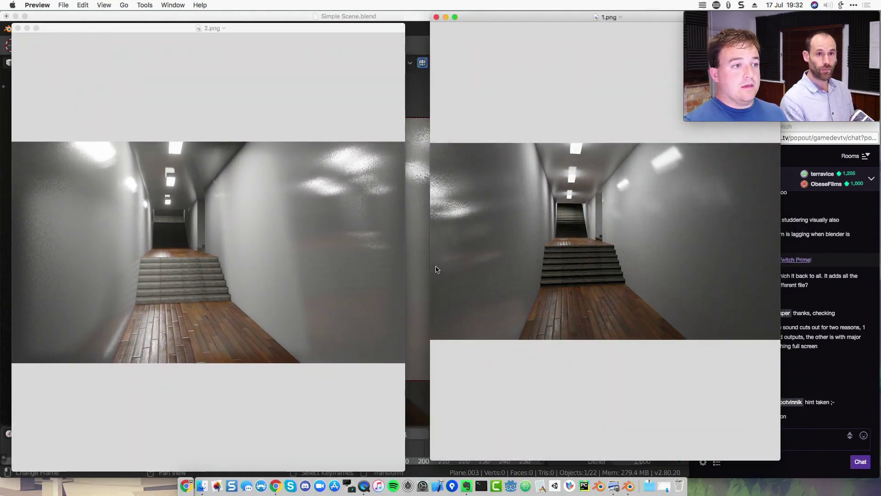
drag(431, 272, 408, 273)
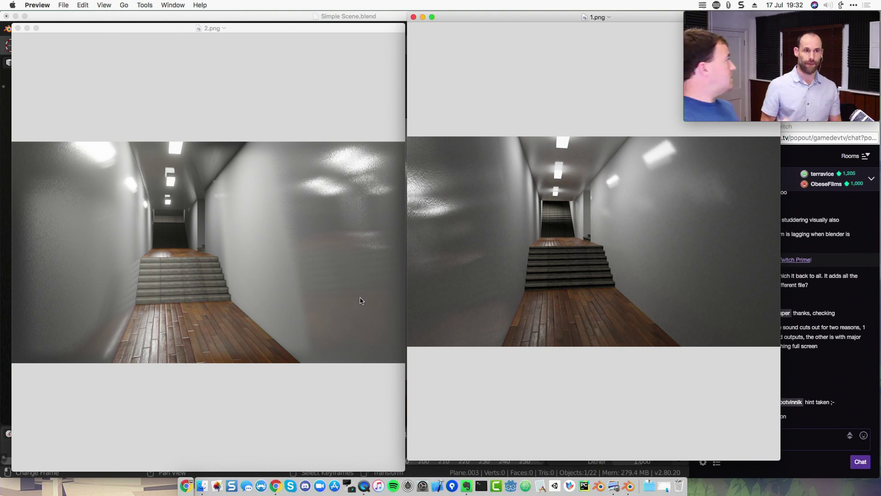
drag(152, 28, 1, 110)
drag(654, 18, 880, 13)
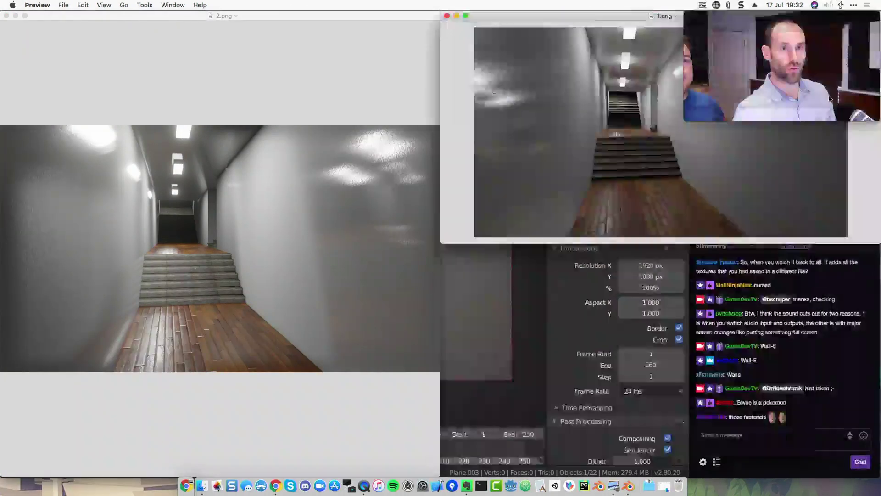
drag(629, 18, 878, 147)
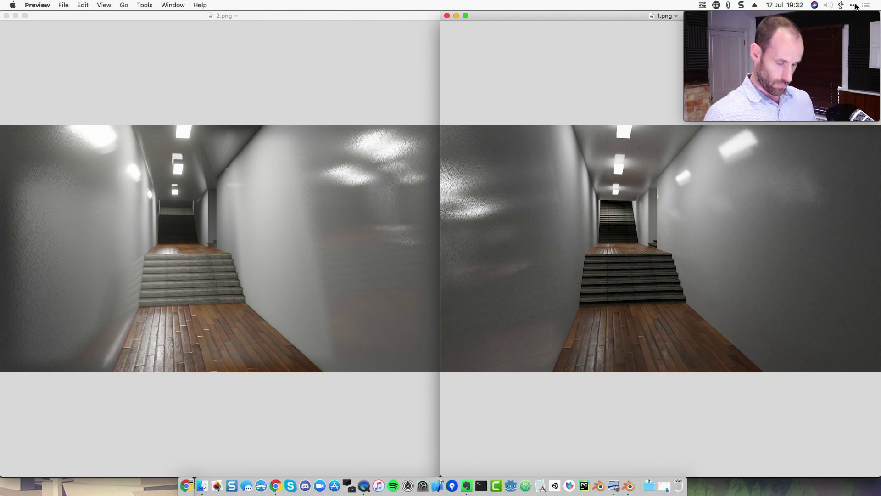
Launch the screen annotation tool and circle the light reflections on the right-hand wall of both renders in red freehand
key(super+space)
text(vi)
key(Return)
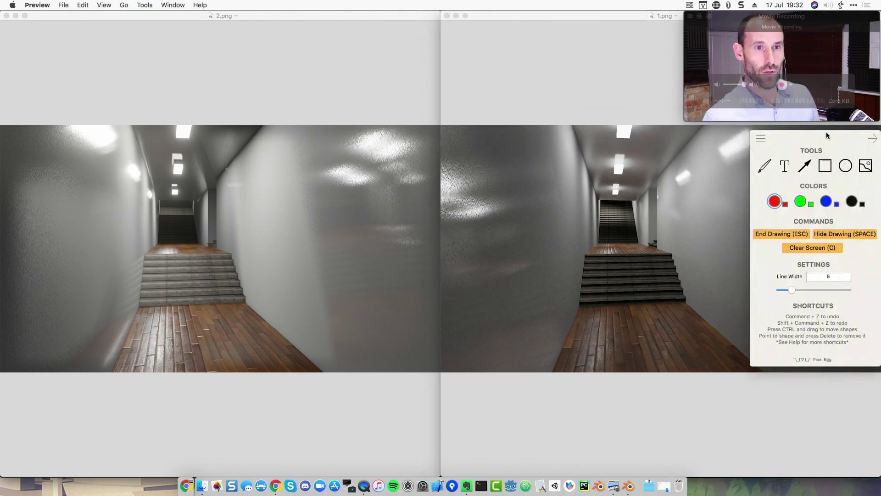
click(764, 166)
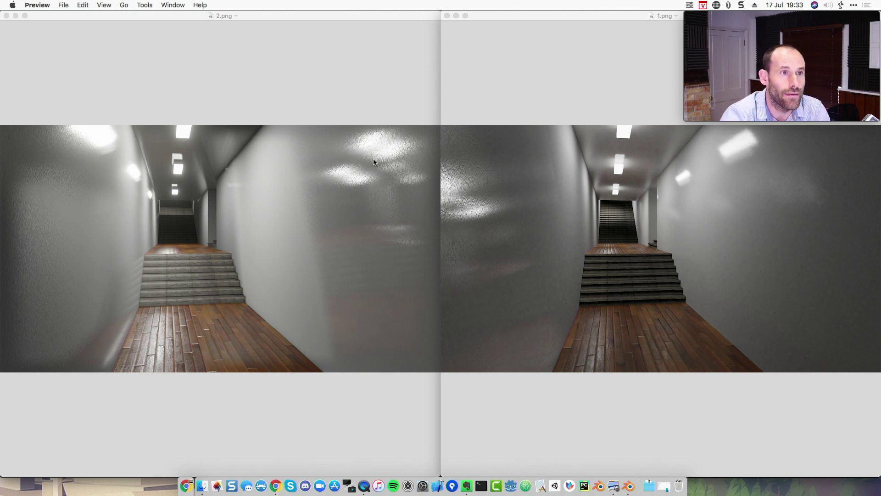
mouse_move(363, 132)
mouse_down()
mouse_move(292, 170)
mouse_move(400, 126)
mouse_move(347, 124)
mouse_up()
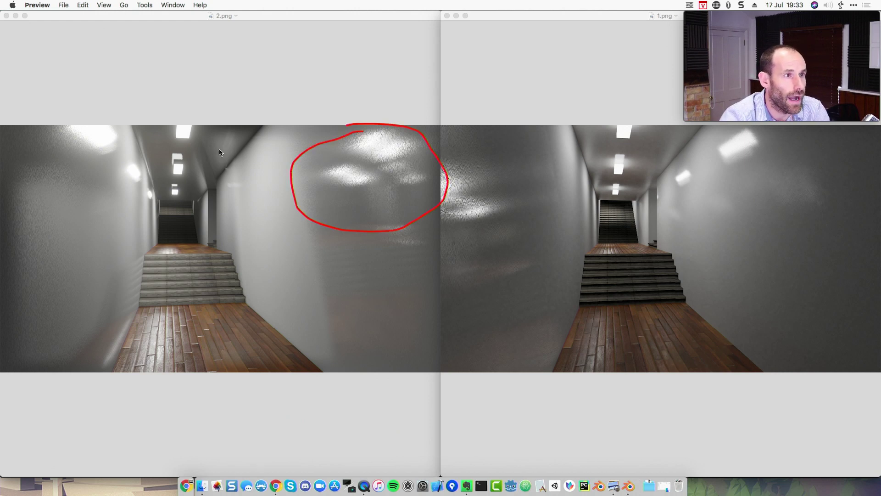
mouse_move(748, 134)
mouse_down()
mouse_move(658, 177)
mouse_move(774, 119)
mouse_up()
Circle the front steps, the wooden landing and the far staircase in both renders with the red brush
mouse_move(225, 256)
mouse_down()
mouse_move(152, 294)
mouse_move(232, 248)
mouse_up()
drag(661, 258, 677, 258)
mouse_move(597, 265)
mouse_down()
mouse_move(678, 248)
mouse_move(630, 256)
mouse_up()
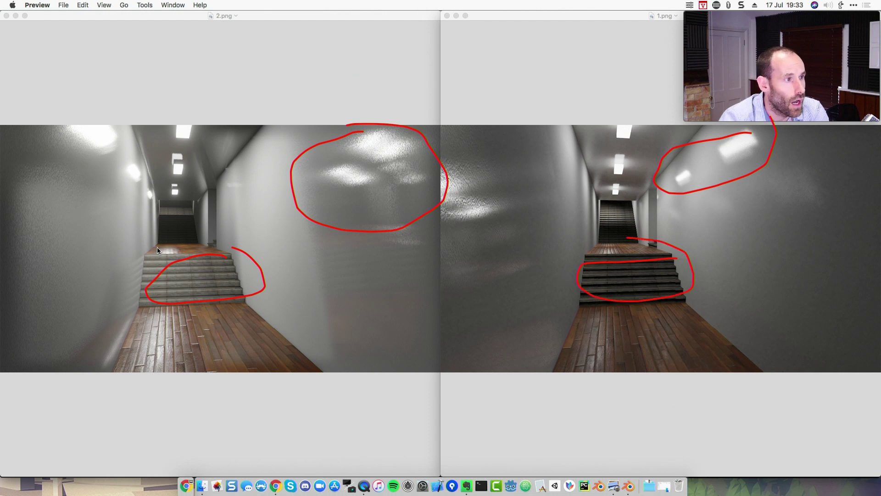
mouse_move(154, 252)
mouse_down()
mouse_move(211, 241)
mouse_move(224, 252)
mouse_move(166, 255)
mouse_up()
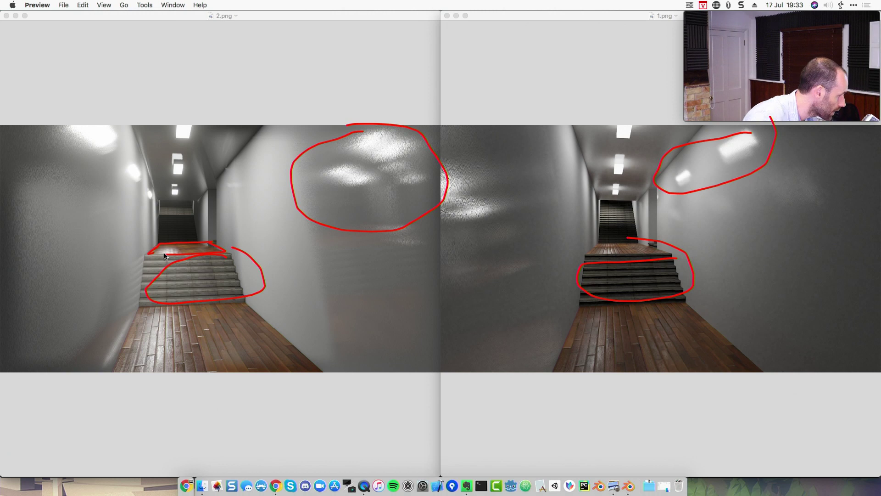
mouse_move(587, 258)
mouse_down()
mouse_move(624, 247)
mouse_move(666, 254)
mouse_move(599, 255)
mouse_up()
mouse_move(615, 205)
mouse_down()
mouse_move(633, 220)
mouse_move(601, 208)
mouse_up()
drag(151, 204, 183, 203)
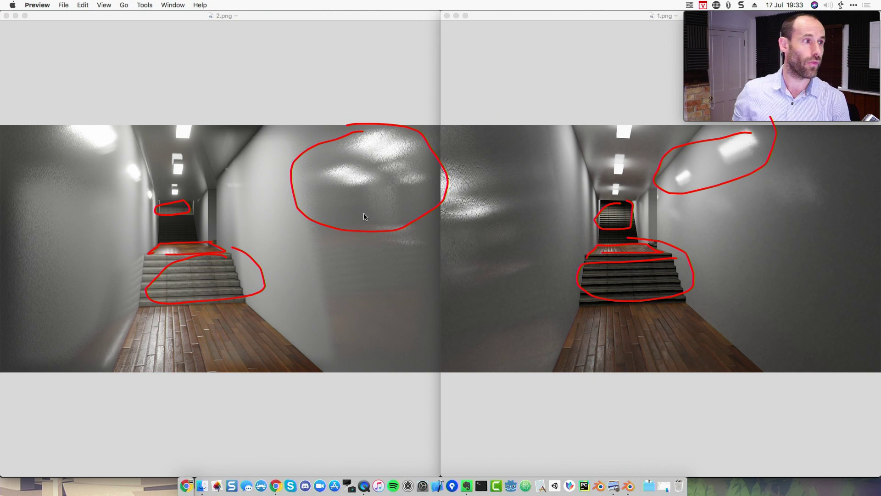
Mark the left-hand wall surface in both renders with red strokes, and end the annotation to clear the drawings
drag(459, 171, 520, 256)
drag(27, 185, 61, 274)
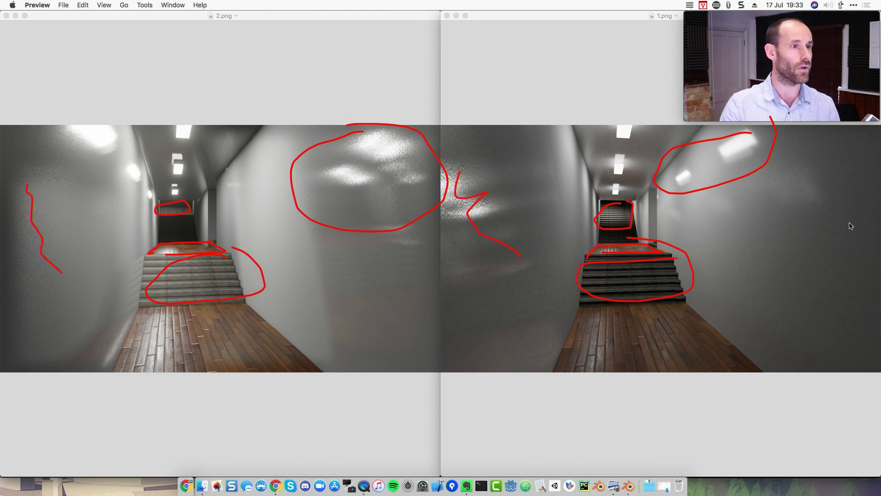
click(703, 7)
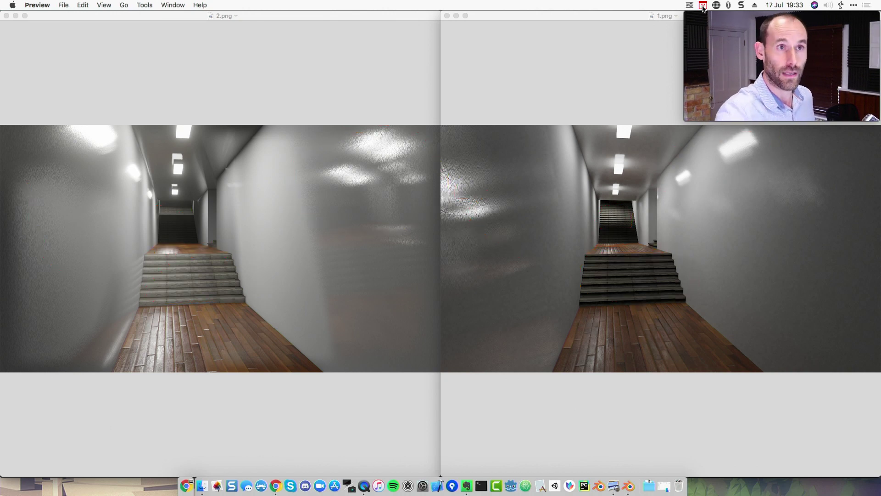
key(Escape)
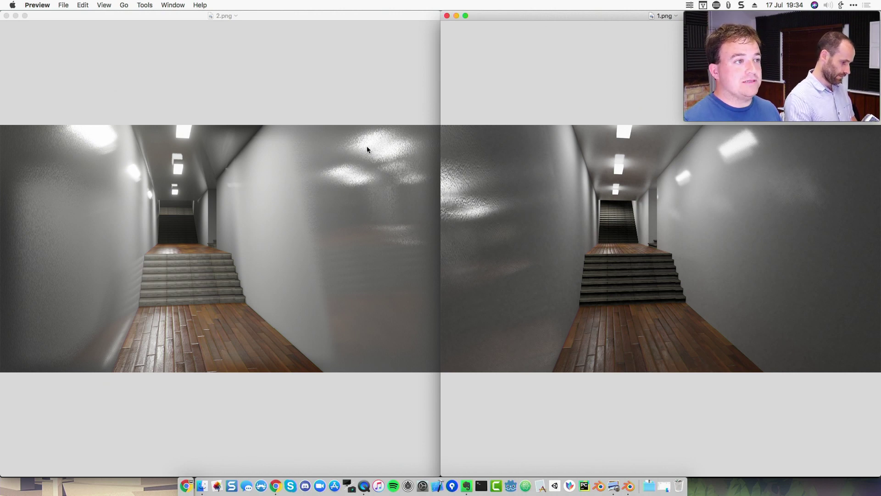
Close both render images and switch back to the Simple Scene.blend window in Blender
click(6, 16)
click(446, 16)
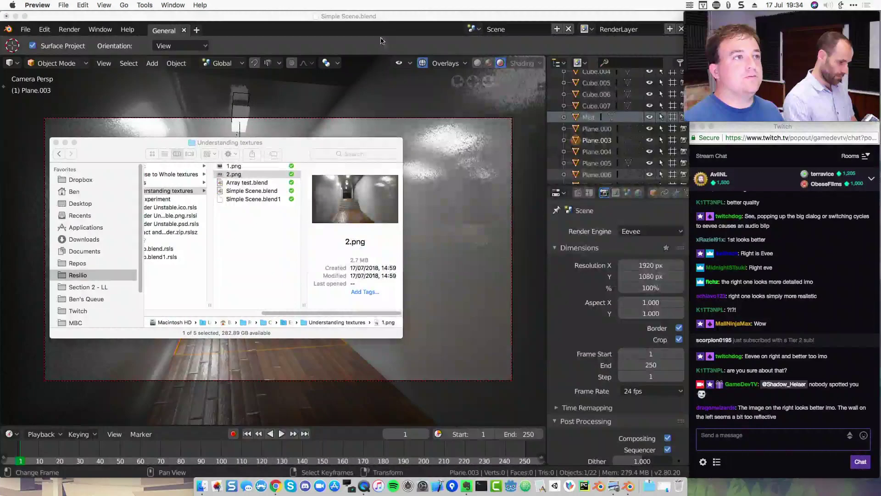
click(381, 39)
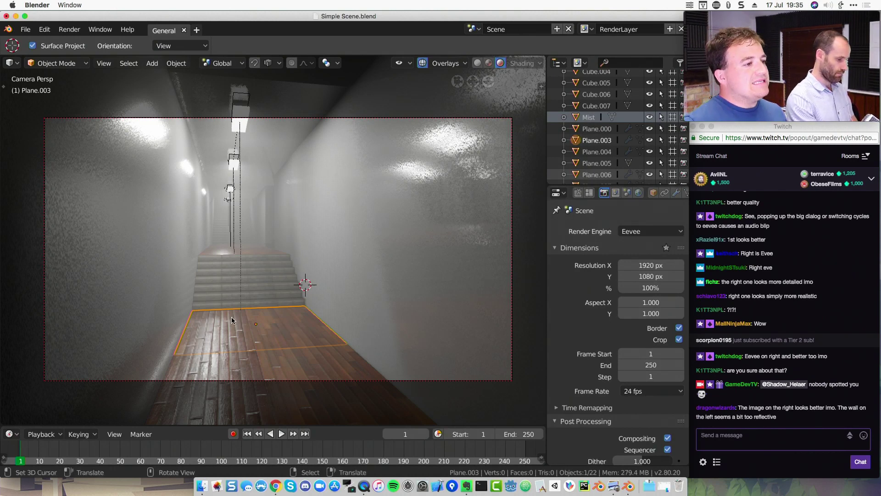
Collapse the Dimensions, Post Processing, Output, Stereoscopy and Hair sections of the Eevee render settings
scroll(590, 277, down, 4)
scroll(590, 277, up, 3)
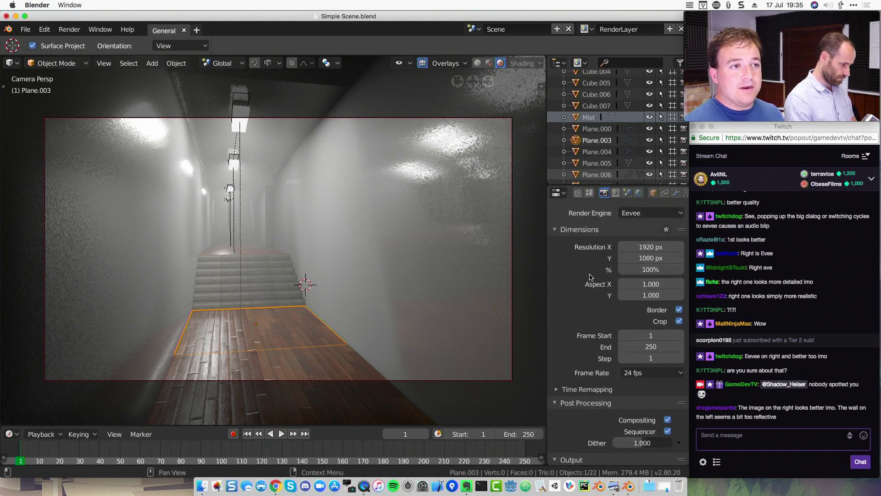
scroll(589, 277, up, 2)
click(559, 249)
click(558, 263)
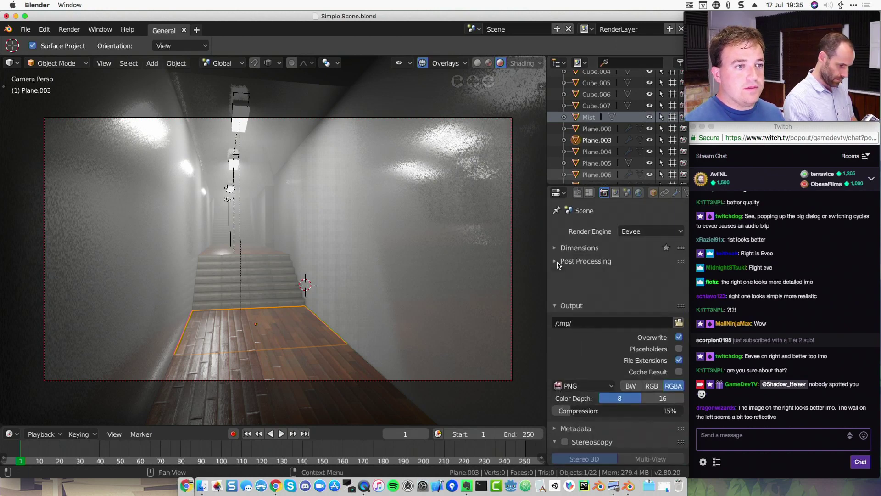
click(559, 275)
click(558, 301)
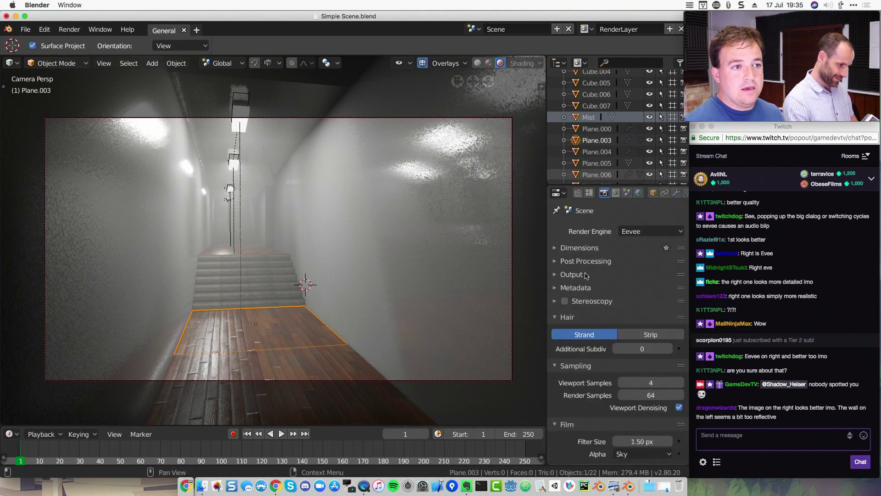
scroll(587, 275, down, 3)
click(555, 261)
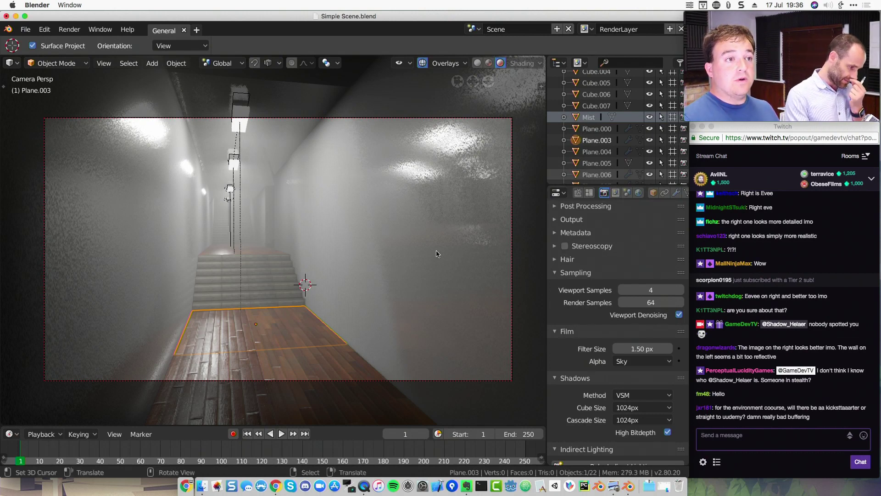
Show the Mist object's material settings and hide the object in the viewport
scroll(285, 303, up, 5)
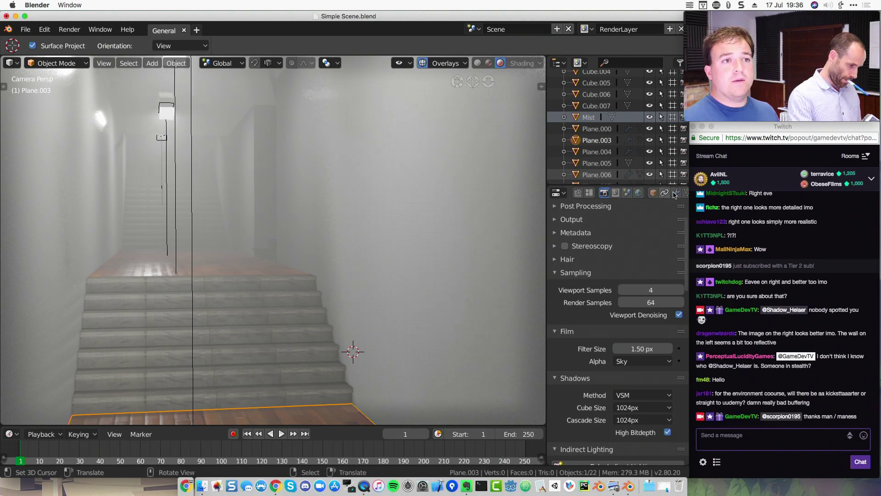
click(589, 118)
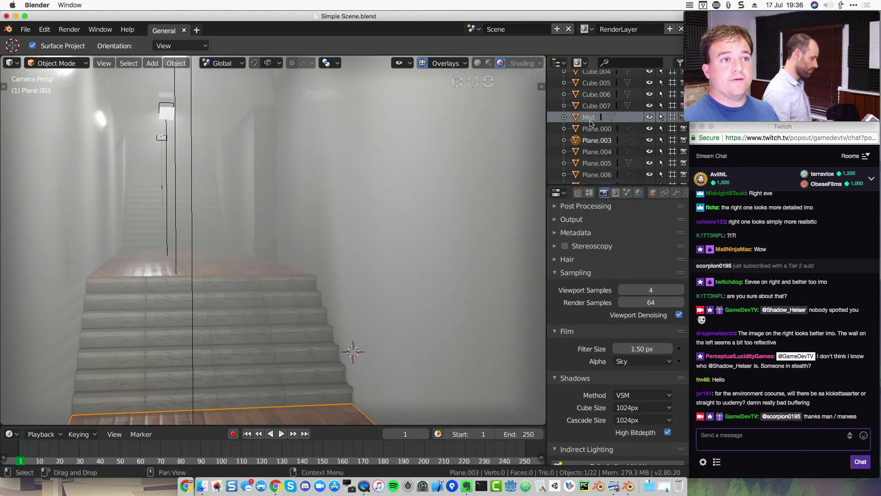
scroll(650, 207, down, 1)
scroll(649, 194, down, 4)
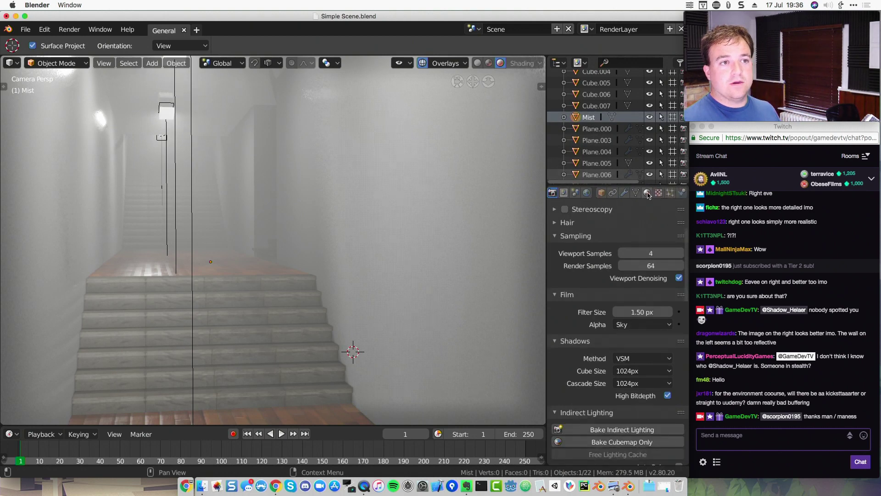
click(648, 193)
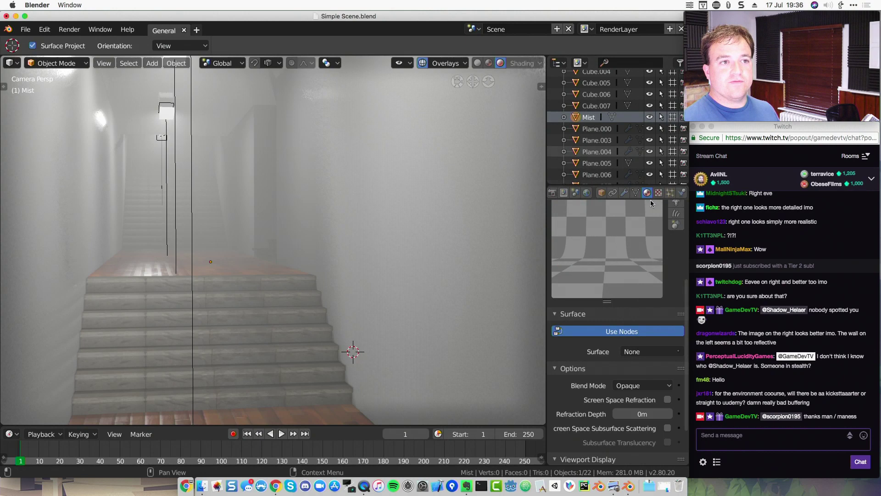
scroll(620, 351, up, 6)
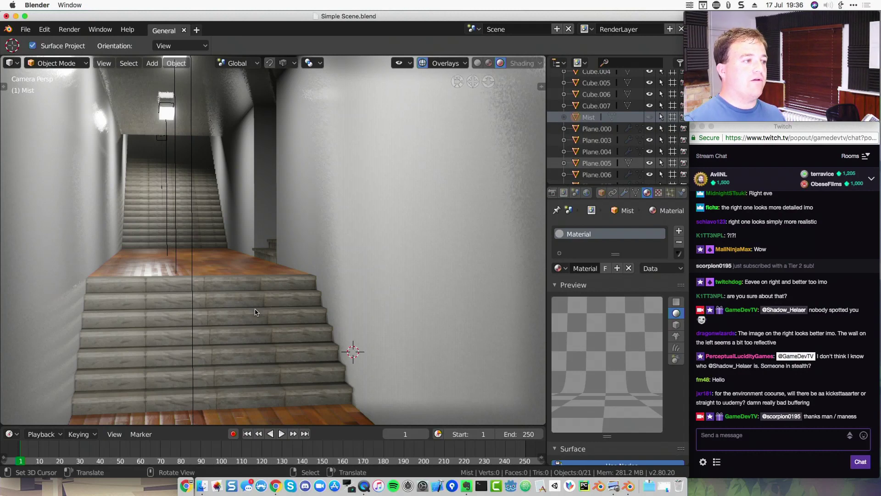
Examine the Eevee render settings for Sampling, Film, Shadows, Indirect Lighting and Screen Space Reflections
click(601, 193)
click(554, 193)
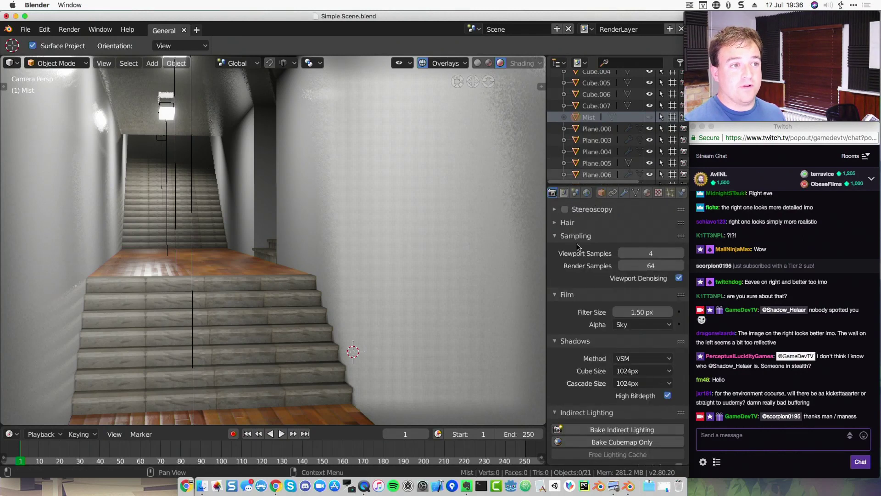
scroll(579, 266, down, 6)
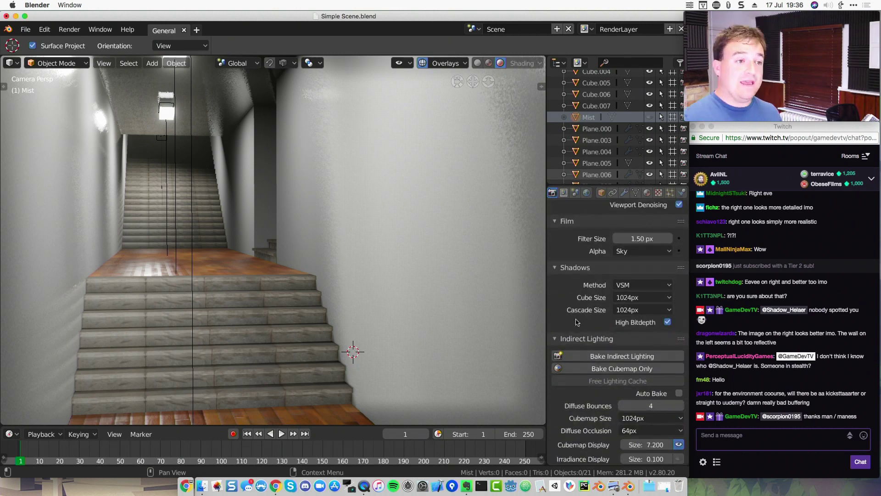
scroll(574, 308, down, 5)
scroll(571, 298, up, 7)
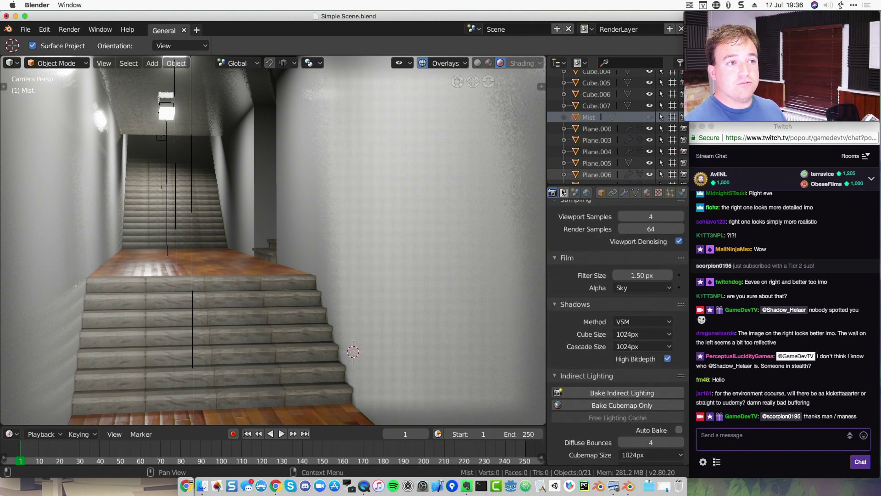
scroll(563, 280, down, 5)
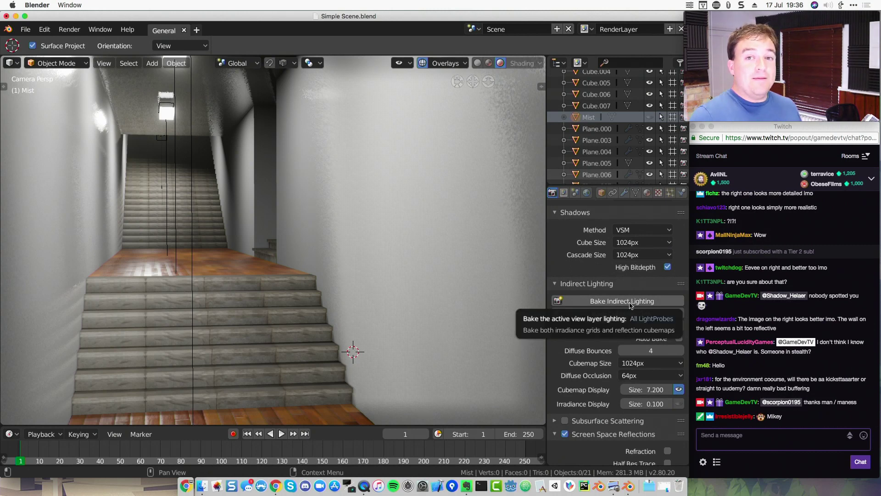
scroll(613, 281, down, 5)
scroll(614, 280, down, 2)
scroll(615, 257, up, 4)
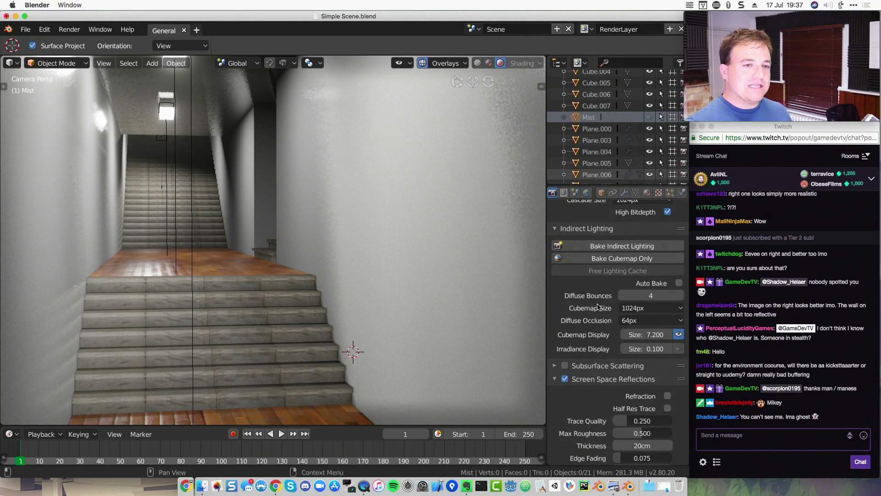
Toggle Screen Space Reflections off and on to compare the corridor's reflections, leaving the option enabled
scroll(581, 306, down, 5)
scroll(588, 293, up, 5)
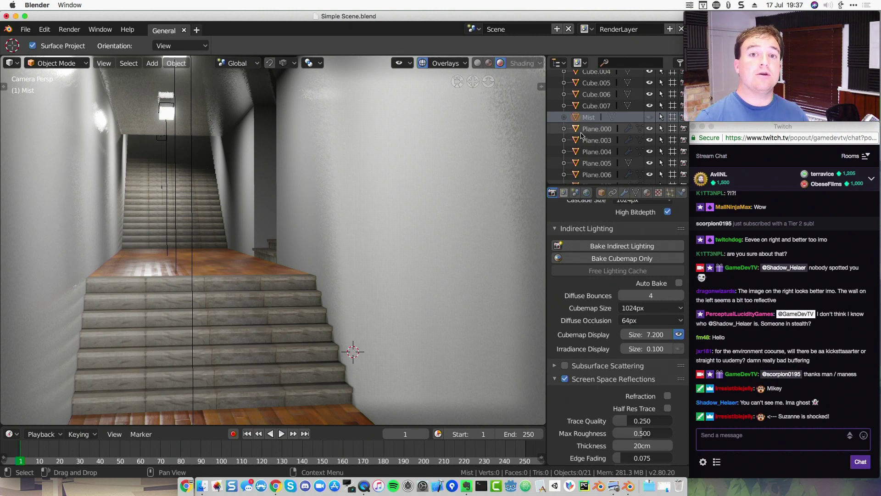
scroll(604, 264, down, 6)
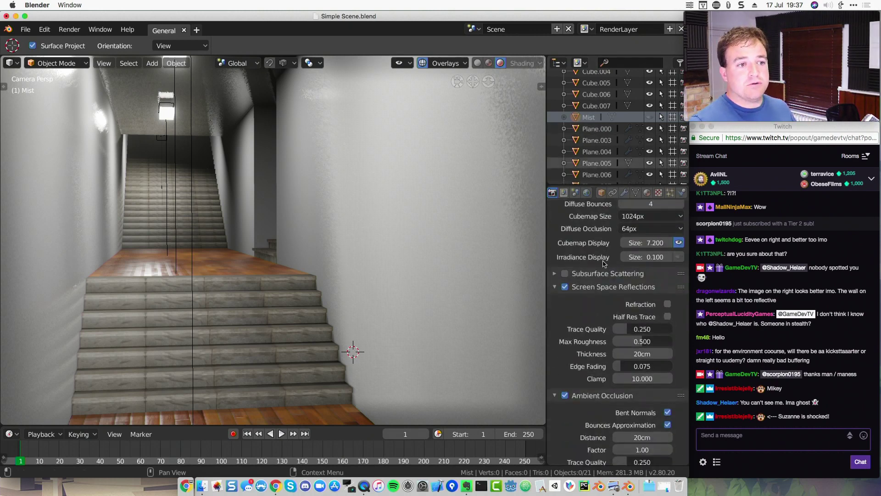
scroll(602, 266, down, 1)
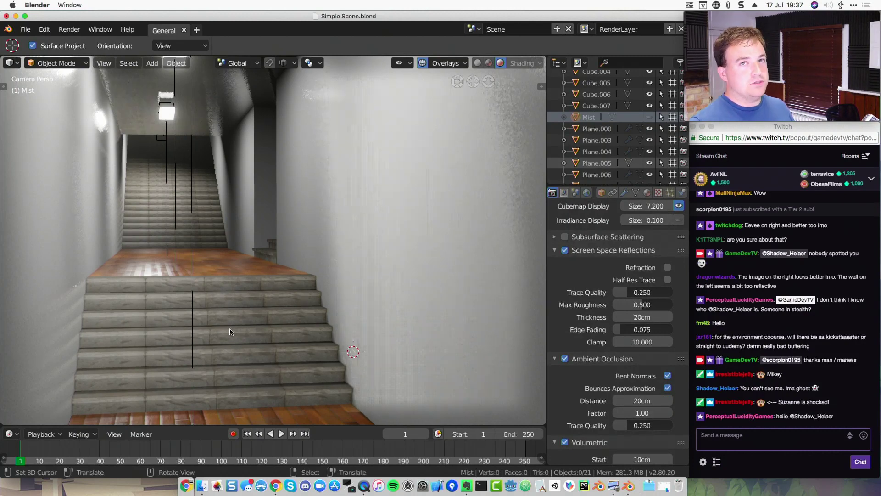
click(565, 251)
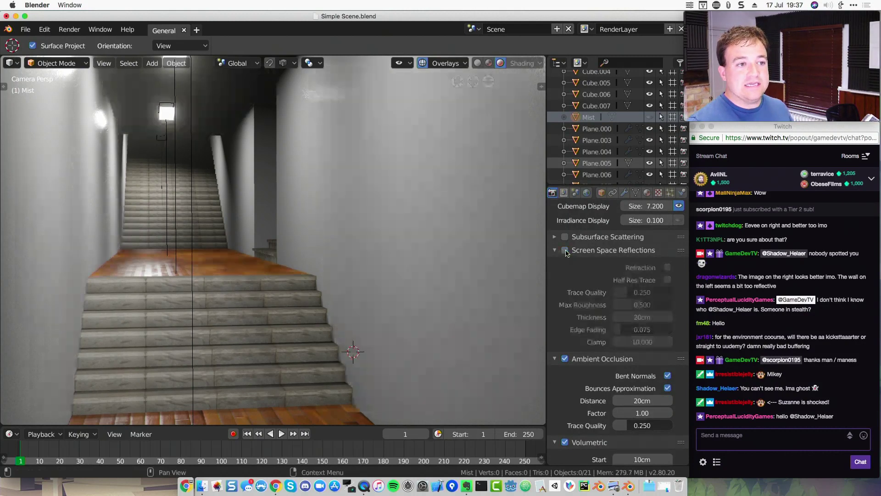
click(565, 251)
click(565, 251)
scroll(353, 233, down, 5)
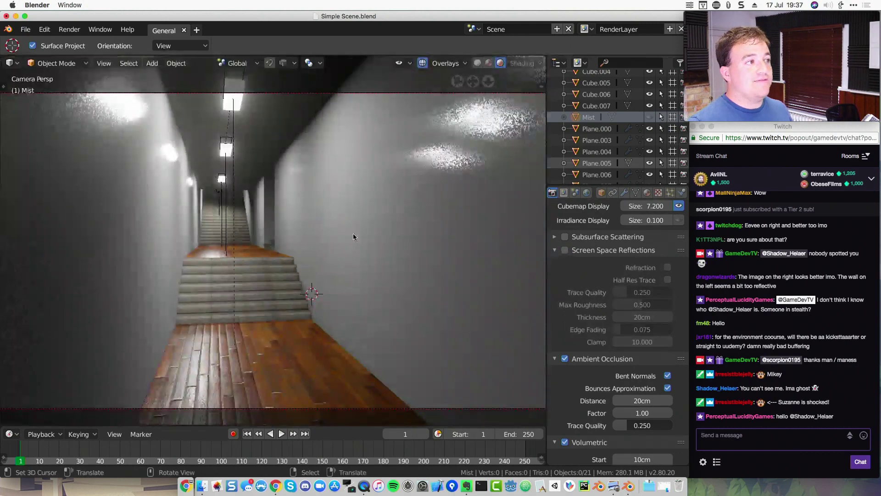
click(565, 251)
click(565, 251)
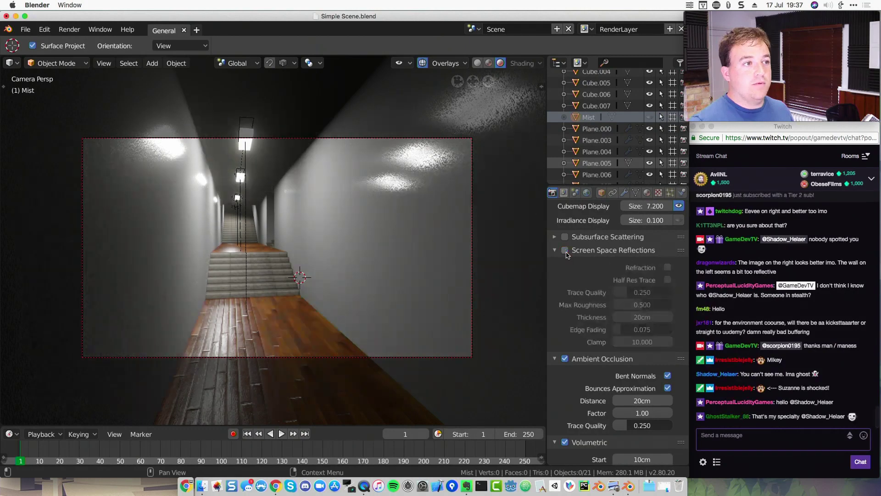
click(566, 251)
click(566, 251)
click(565, 250)
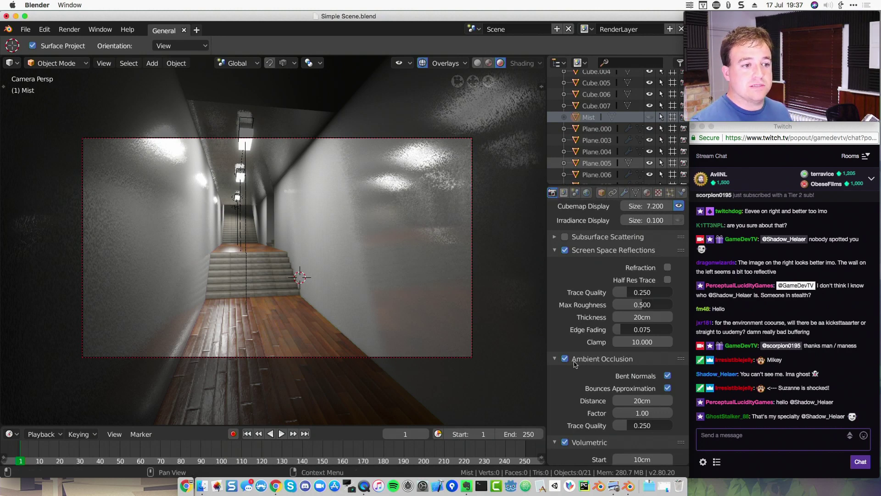
Review the Ambient Occlusion and Volumetric settings, and toggle Bloom off and back on to compare its effect
scroll(579, 356, down, 5)
scroll(580, 355, down, 7)
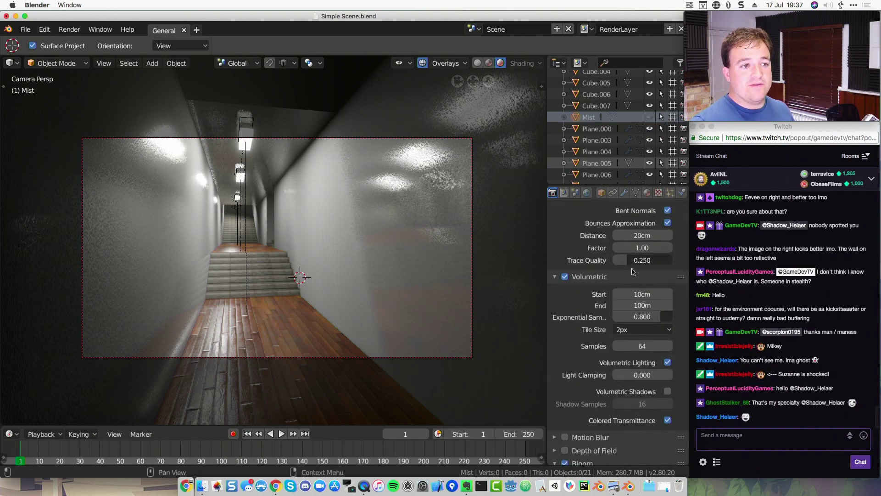
scroll(613, 299, down, 2)
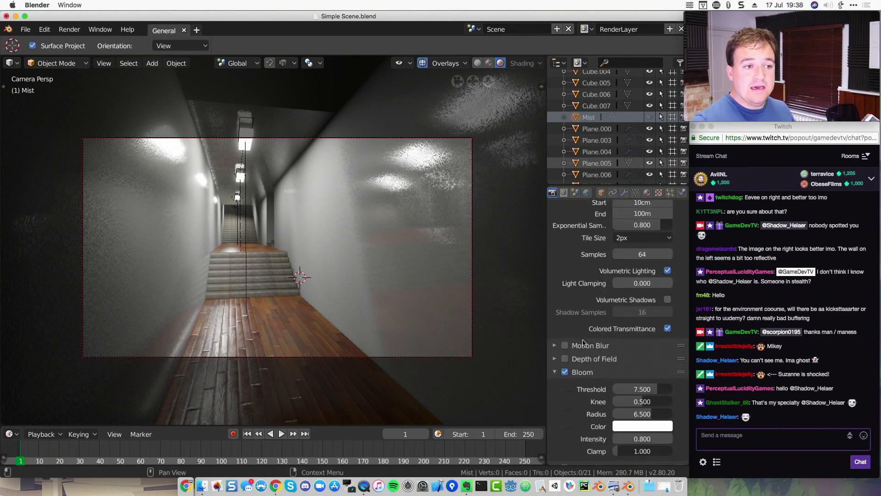
scroll(610, 358, down, 1)
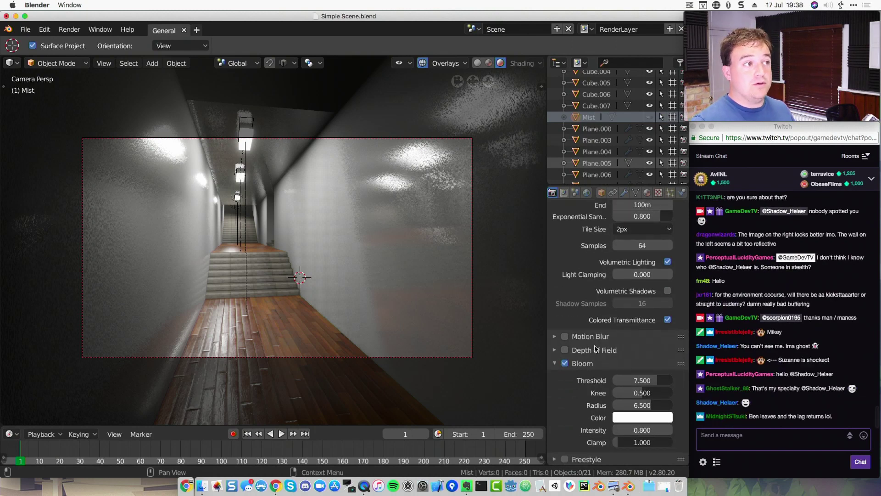
click(565, 363)
click(566, 364)
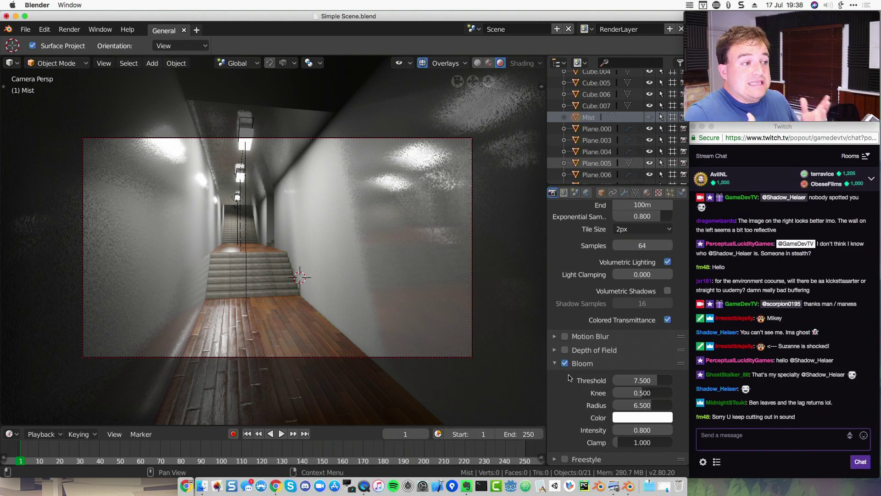
Select the Area light object and switch the viewport to solid shading
scroll(585, 96, up, 3)
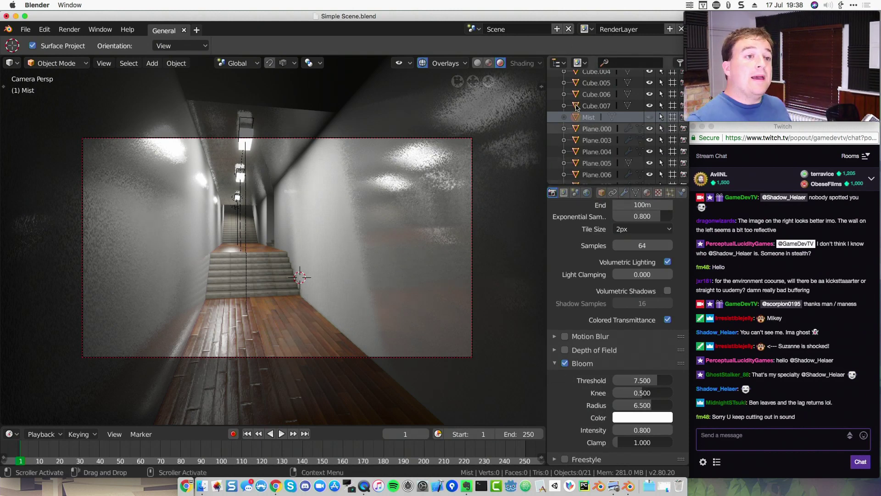
scroll(585, 97, up, 5)
click(592, 123)
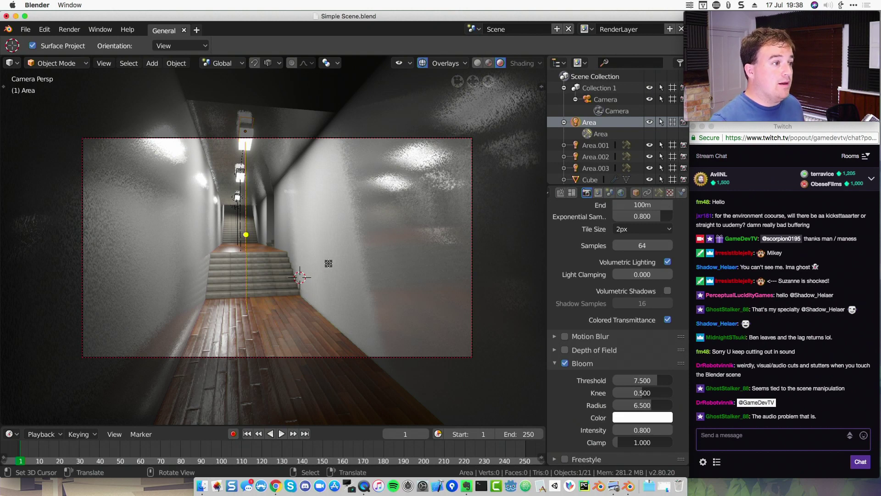
key(shift+z)
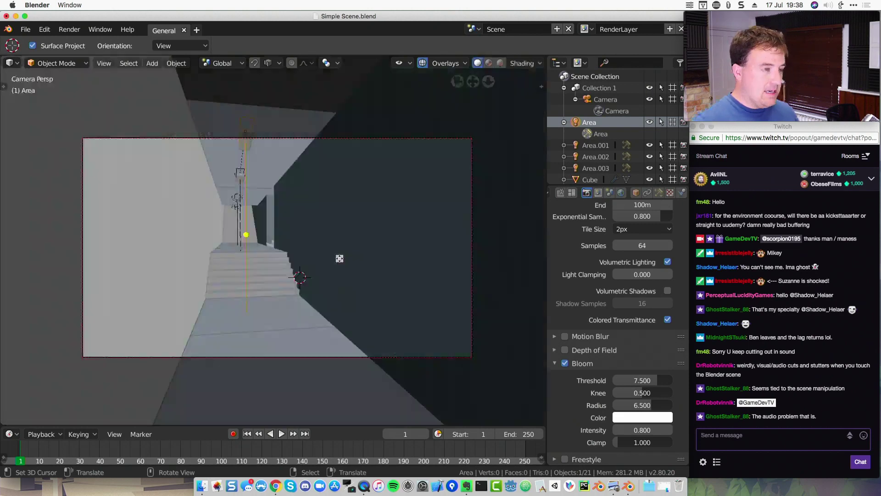
Examine the corridor geometry and light placement from outside the camera, and return to the camera view
mouse_move(329, 222)
middle_down()
mouse_move(293, 247)
mouse_move(306, 230)
mouse_move(335, 229)
middle_up()
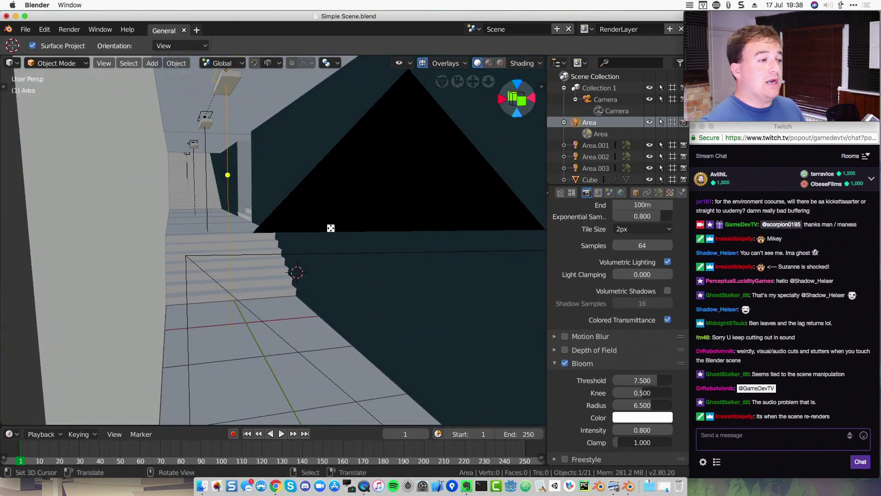
mouse_move(364, 283)
middle_down()
mouse_move(350, 267)
mouse_move(350, 277)
mouse_move(376, 277)
mouse_move(364, 287)
middle_up()
scroll(401, 261, down, 4)
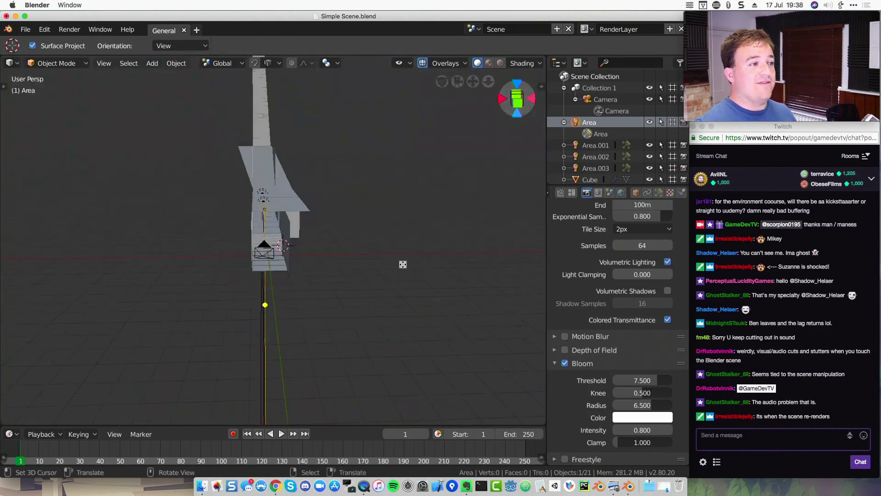
mouse_move(262, 271)
middle_down()
mouse_move(248, 270)
mouse_move(295, 256)
mouse_move(448, 257)
mouse_move(464, 272)
mouse_move(262, 285)
mouse_move(260, 263)
middle_up()
scroll(260, 262, up, 10)
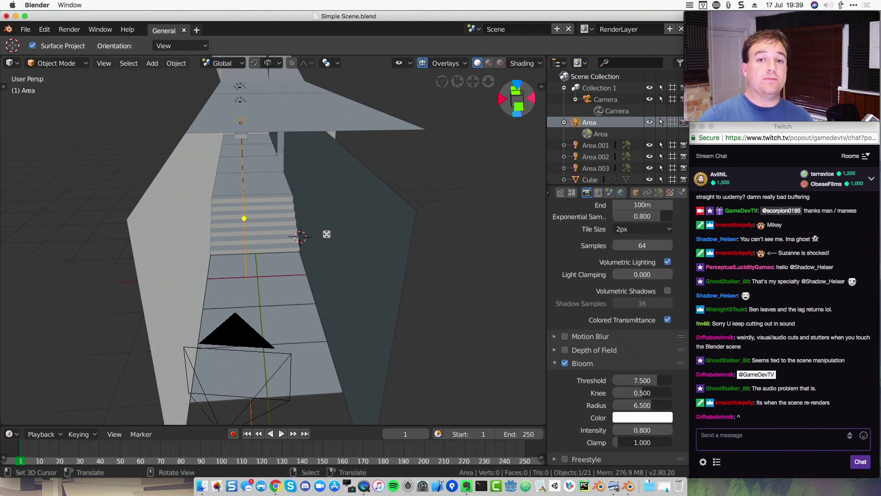
middle_drag(327, 234, 328, 267)
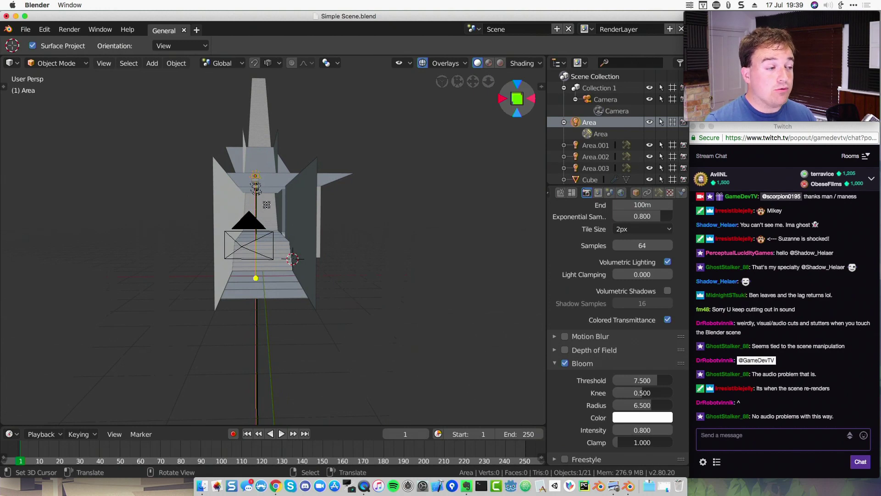
scroll(267, 205, up, 5)
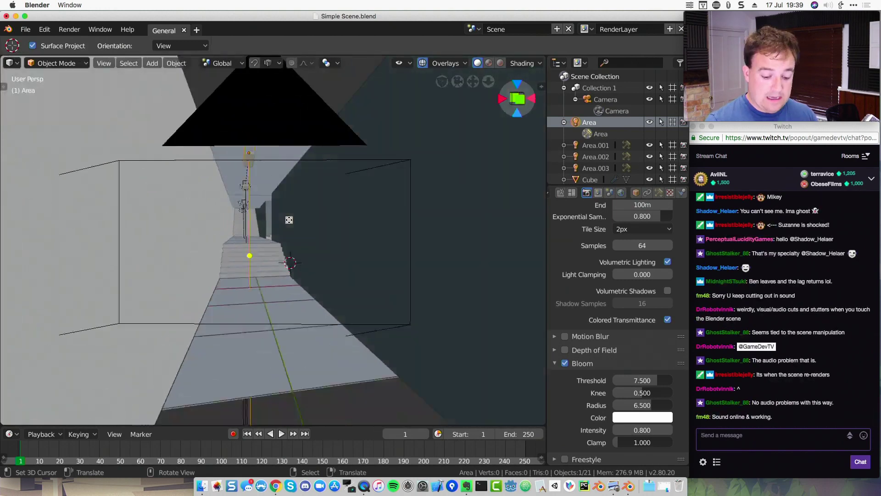
key(KP_0)
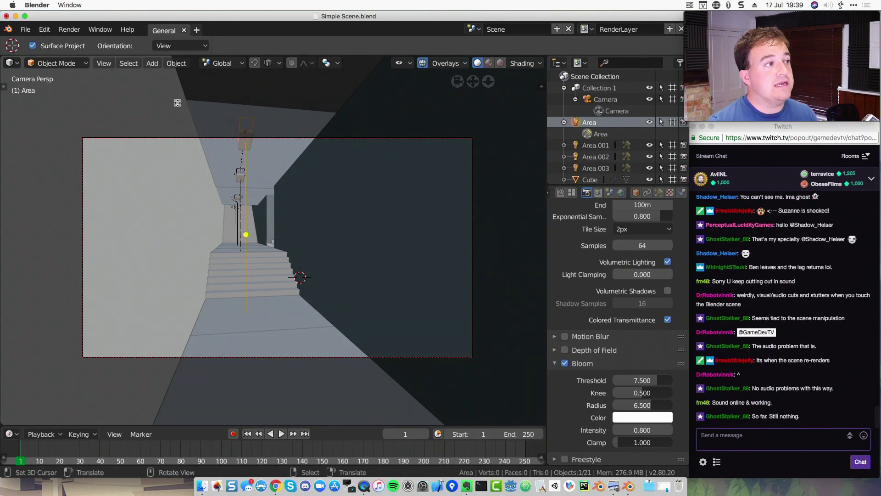
Show the World properties and inspect the corridor model from outside and from behind the camera
key(d)
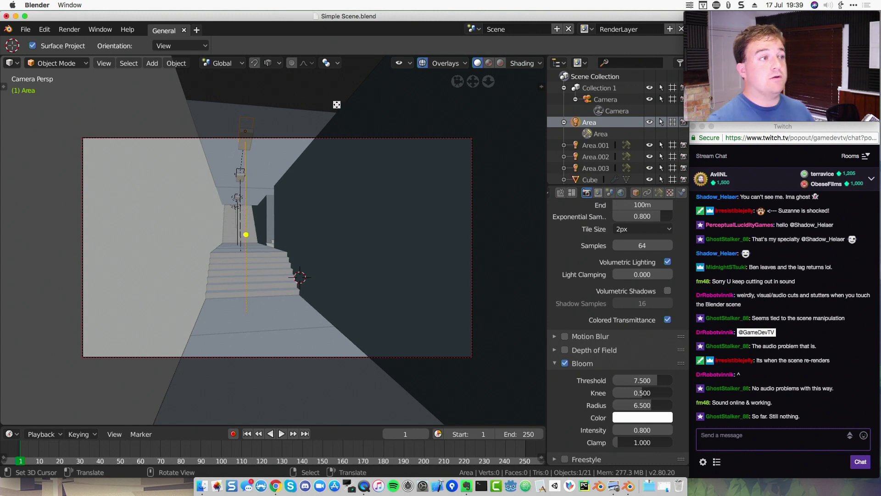
click(620, 193)
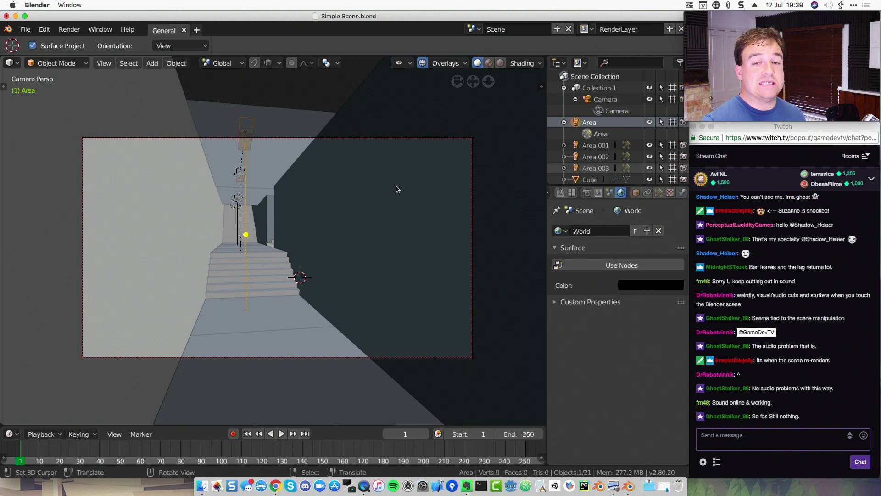
scroll(370, 224, down, 6)
middle_drag(228, 208, 246, 259)
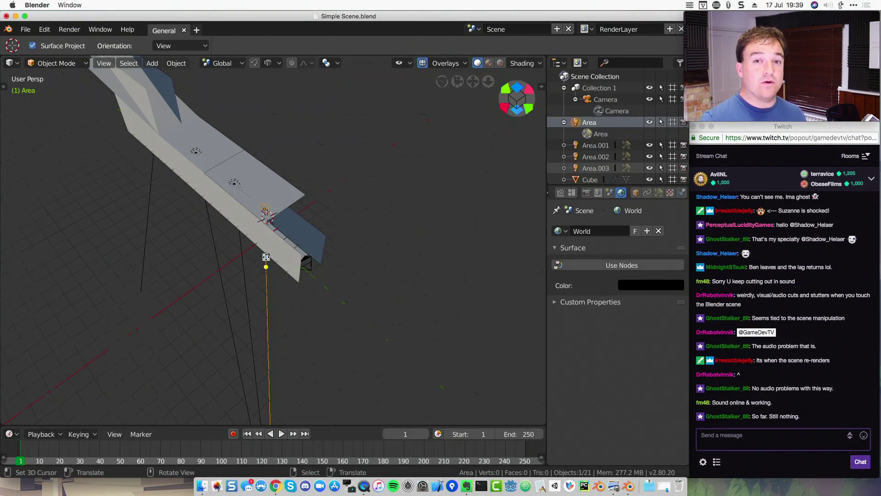
scroll(291, 270, up, 8)
middle_drag(352, 265, 280, 196)
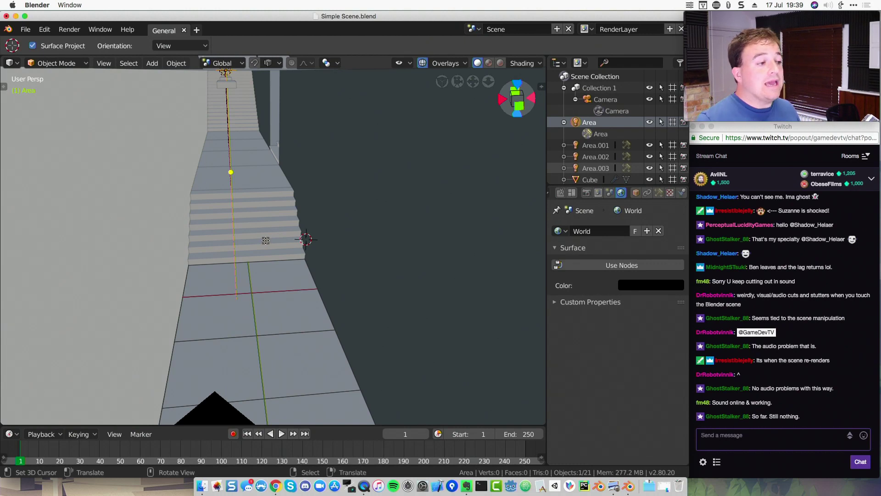
mouse_move(306, 238)
middle_down()
mouse_move(305, 216)
mouse_move(323, 256)
mouse_move(303, 295)
mouse_move(210, 269)
mouse_move(311, 239)
middle_up()
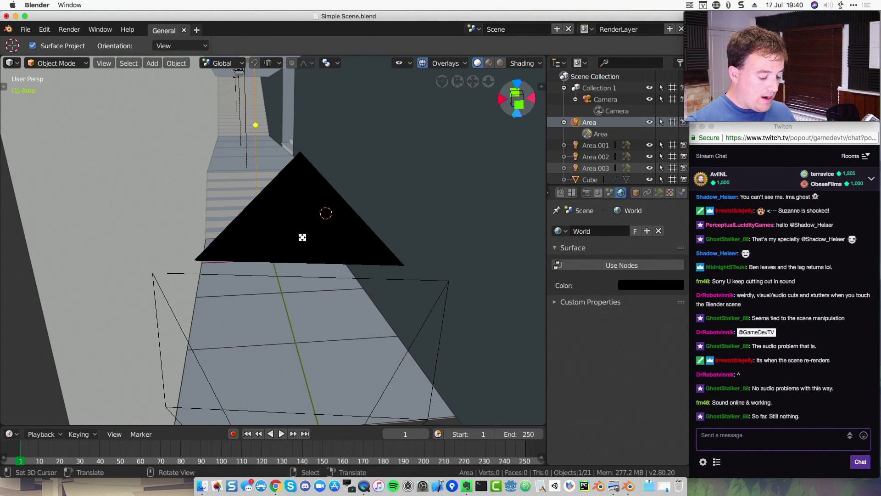
Switch the viewport to rendered shading and examine the staircase and walls up close
key(shift+z)
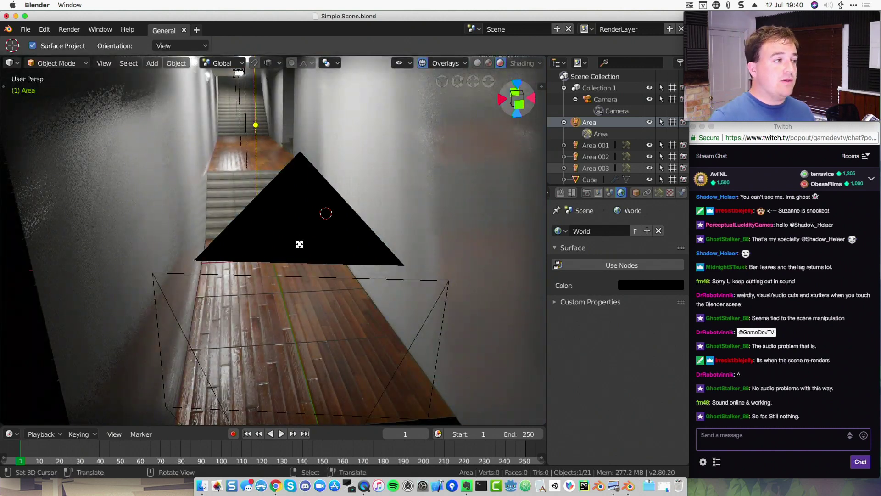
scroll(304, 247, down, 8)
scroll(331, 271, up, 8)
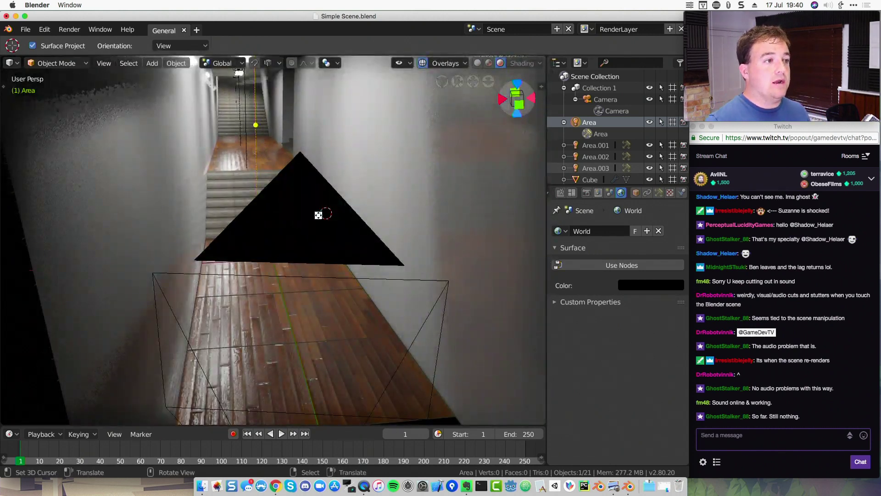
scroll(318, 212, up, 6)
scroll(308, 237, up, 5)
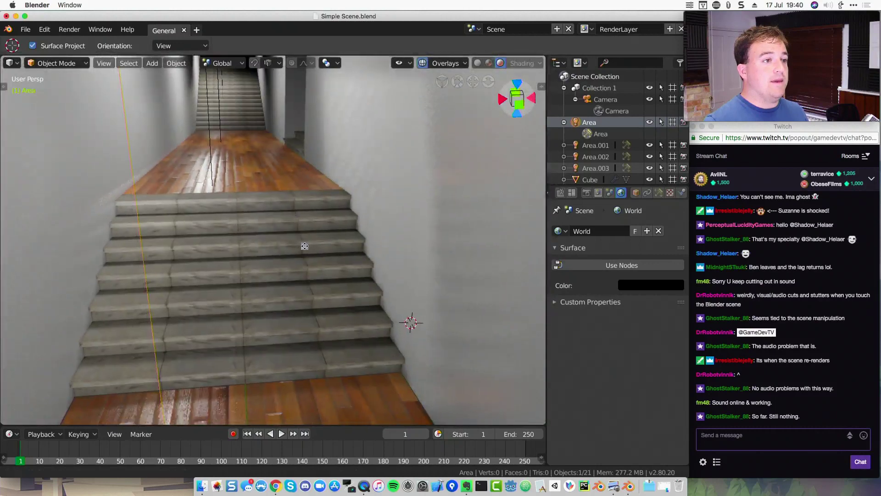
scroll(317, 250, down, 5)
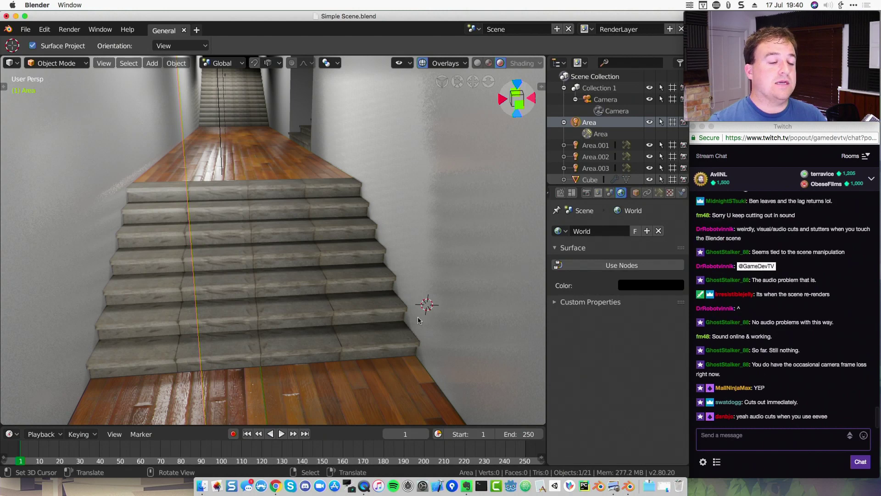
Disable Shadow in the Area light's settings while in solid shading, and preview the corridor in rendered shading
key(shift+z)
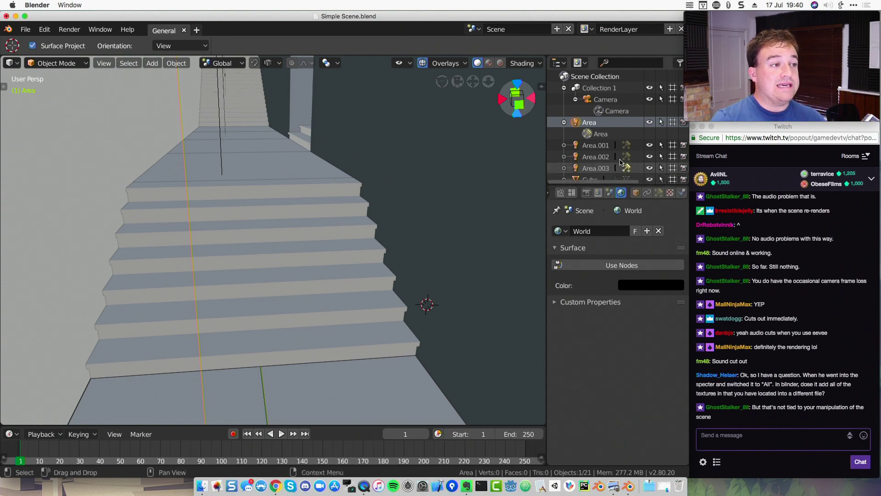
middle_drag(247, 140, 312, 195)
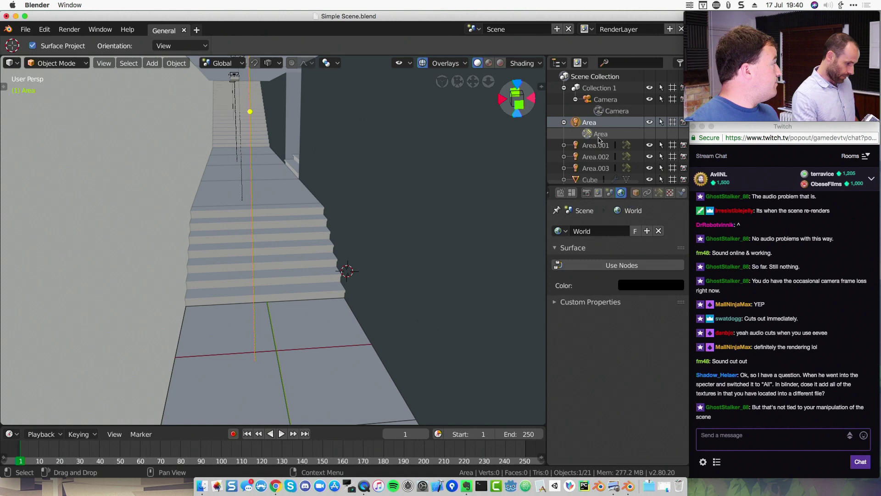
click(661, 192)
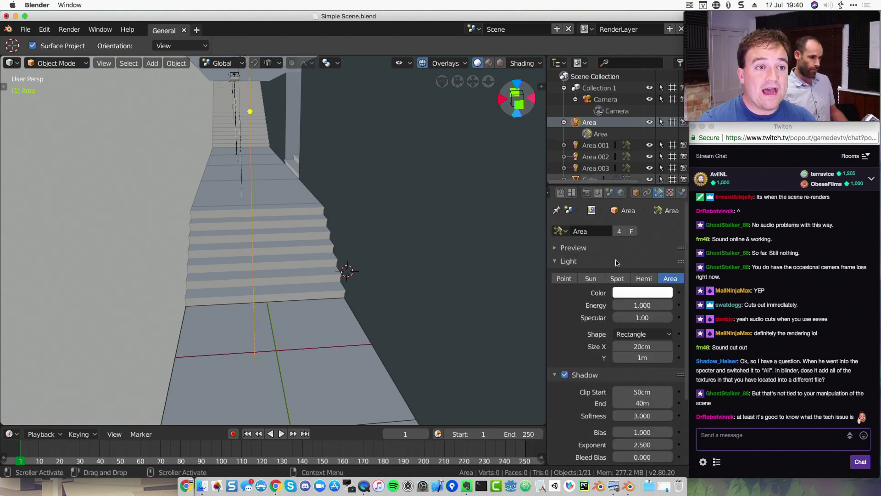
scroll(613, 297, down, 5)
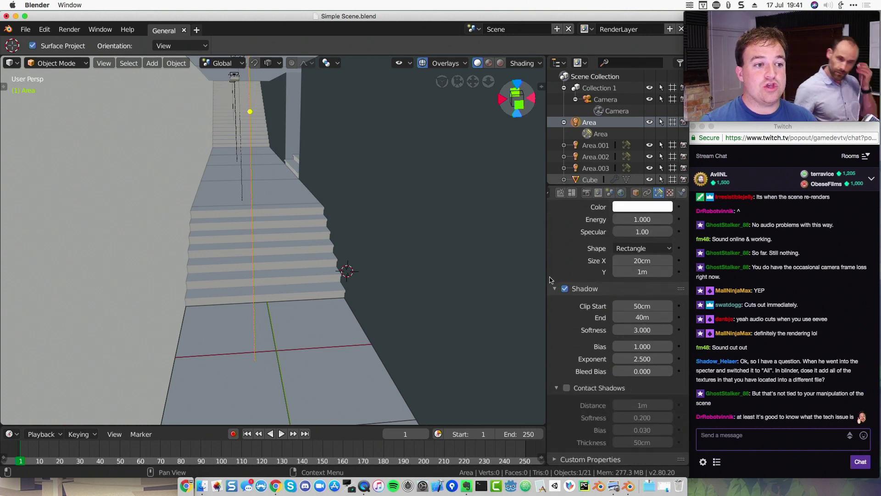
click(591, 293)
click(567, 374)
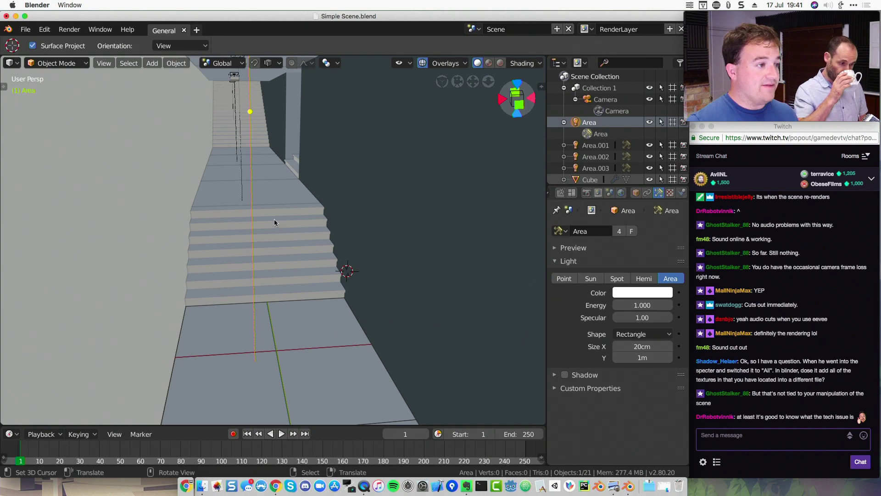
key(shift+z)
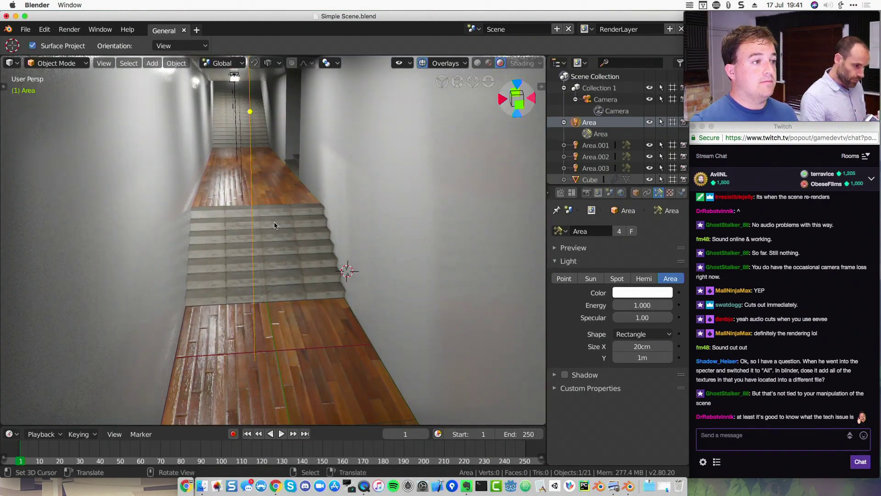
Enable Shadow for the Area light in solid shading, preview the staircase in rendered shading, and expand the Shadow settings
key(shift+z)
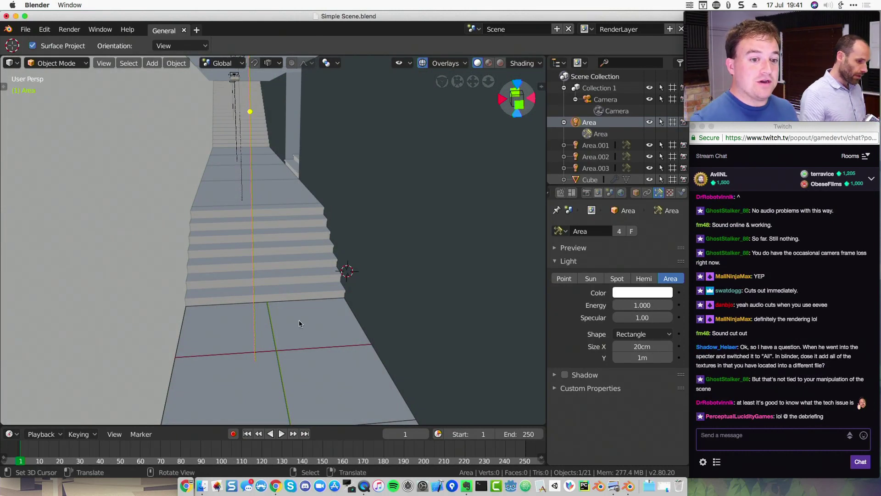
scroll(273, 343, up, 4)
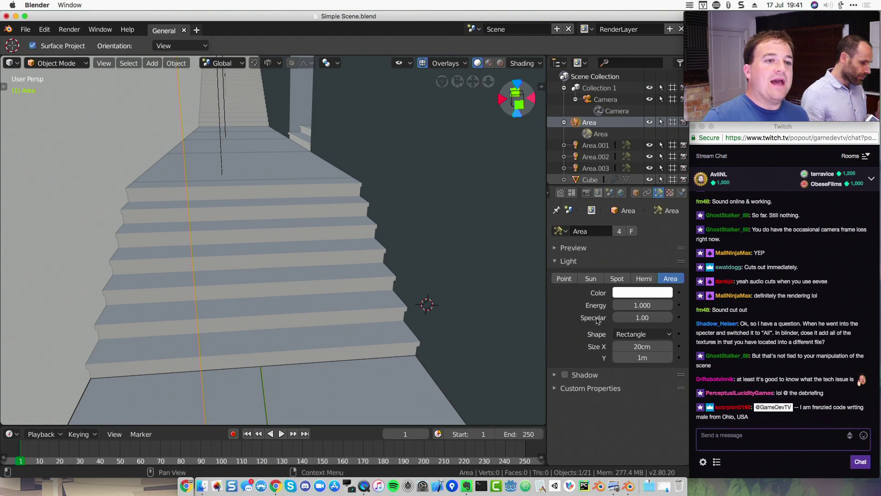
click(565, 374)
key(shift+z)
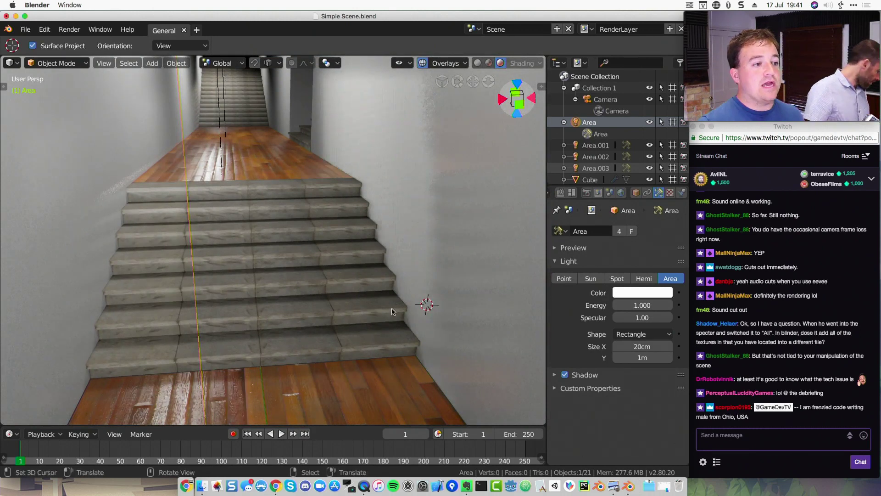
key(shift+z)
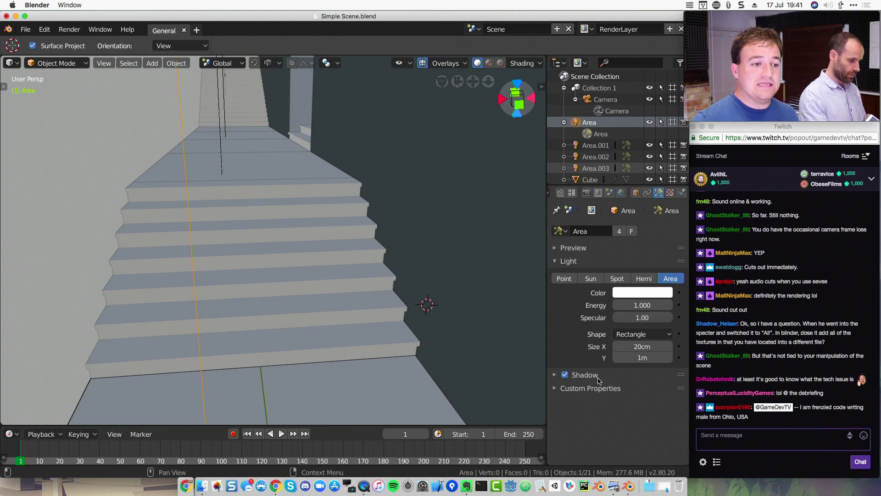
click(555, 375)
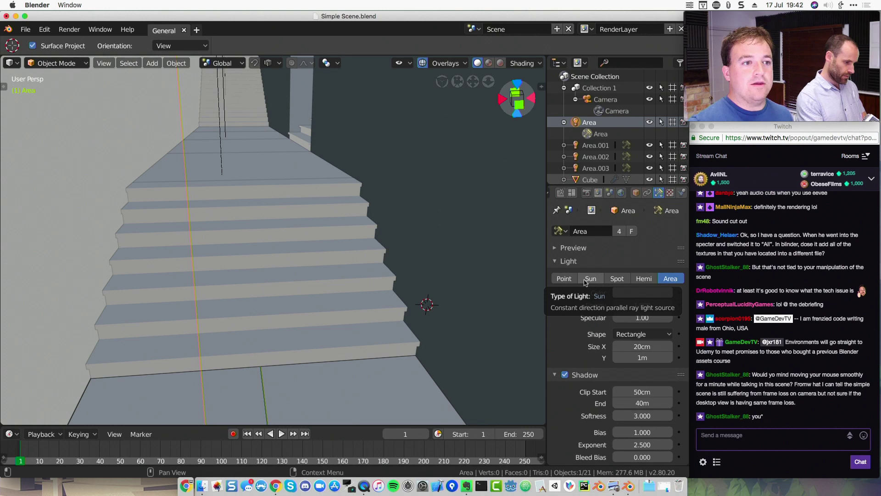
Change the light type to Spot, return to the camera view, and preview the corridor in rendered shading
click(624, 279)
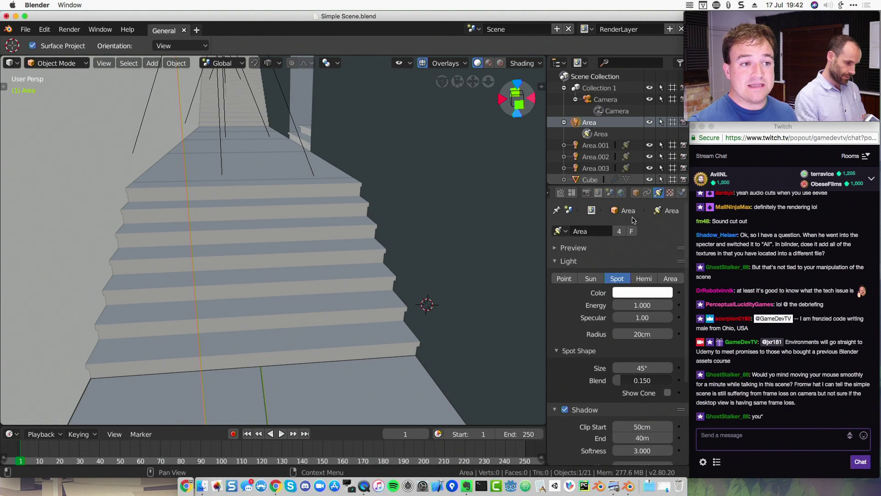
scroll(318, 232, down, 10)
scroll(325, 238, up, 6)
key(KP_0)
scroll(324, 240, up, 8)
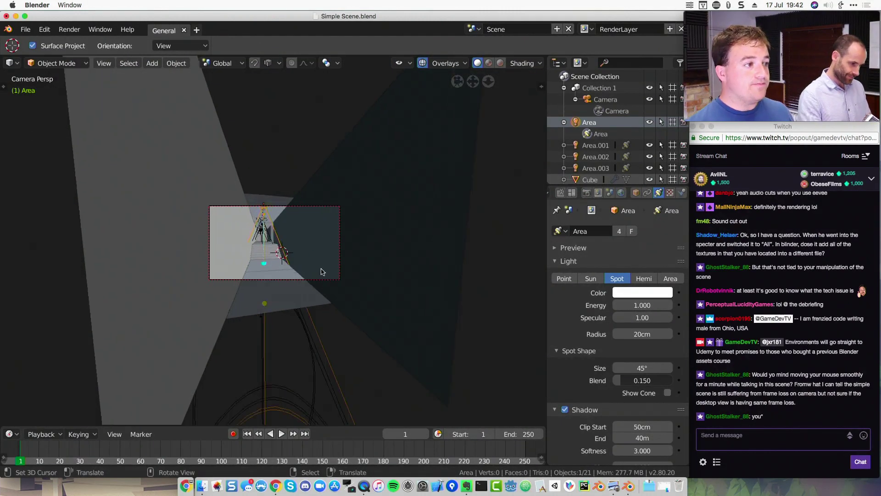
scroll(323, 275, down, 2)
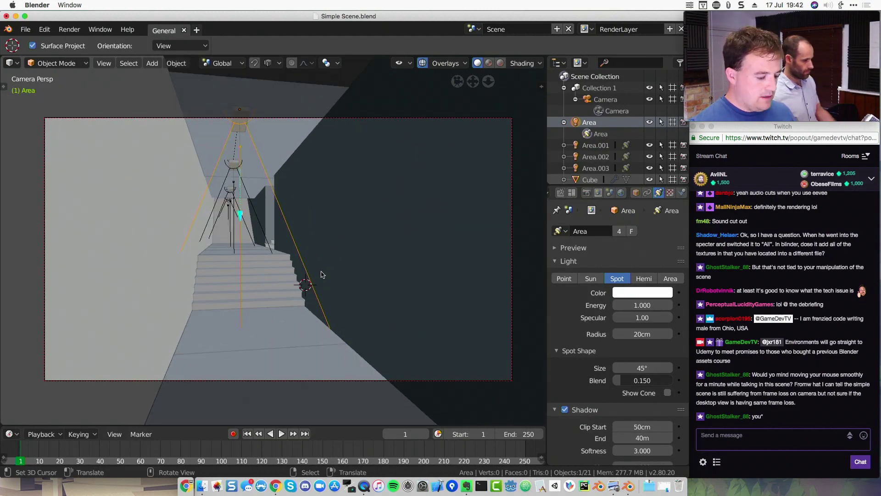
key(shift+z)
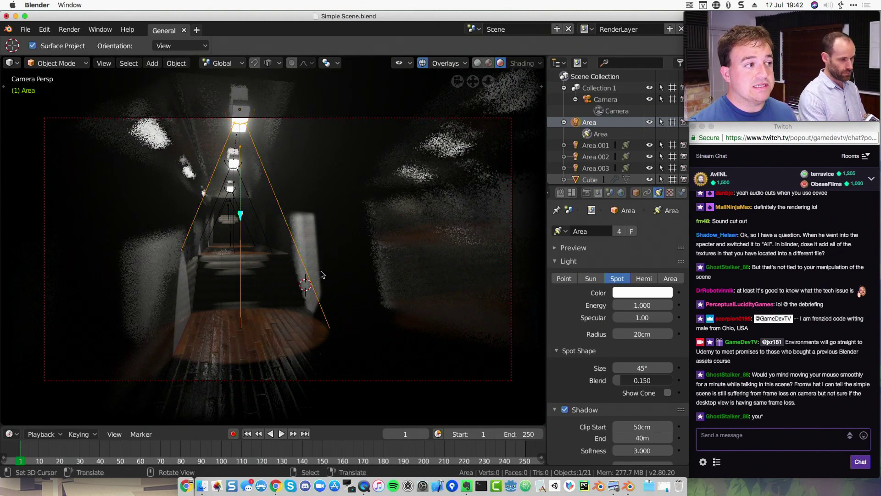
key(shift+z)
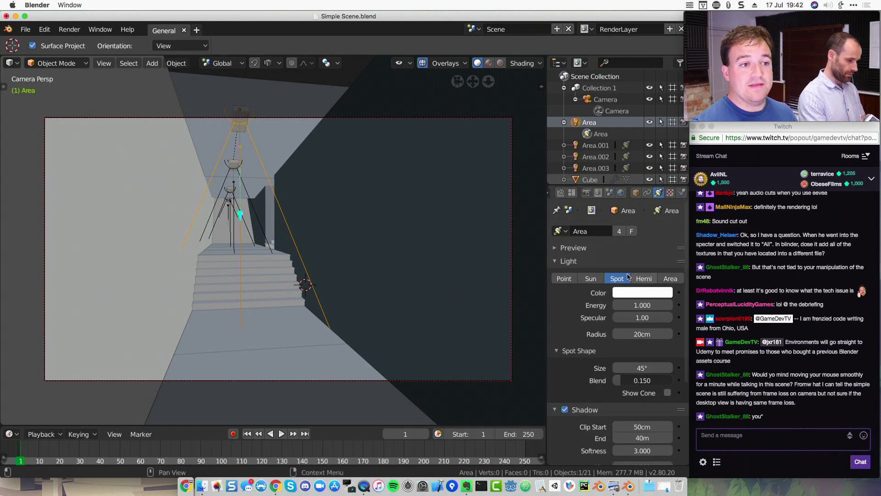
Change the light type to Point and preview the corridor in rendered shading before returning to solid shading
click(556, 280)
key(shift+z)
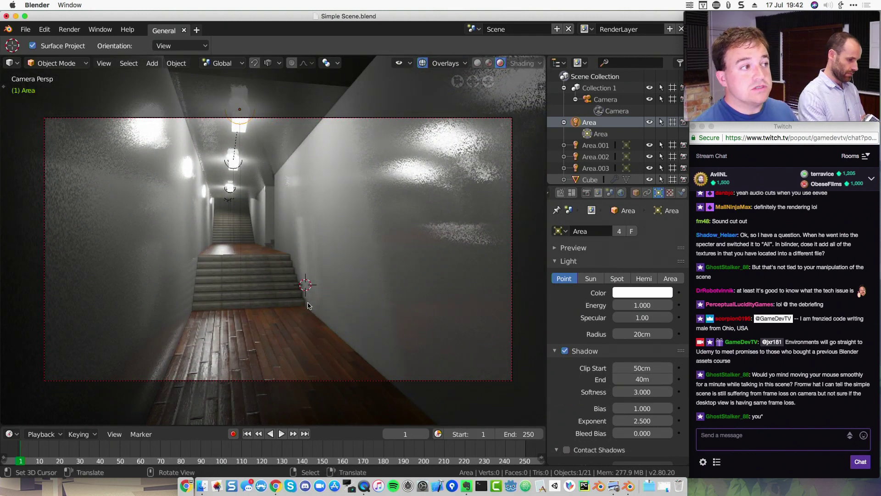
key(shift+z)
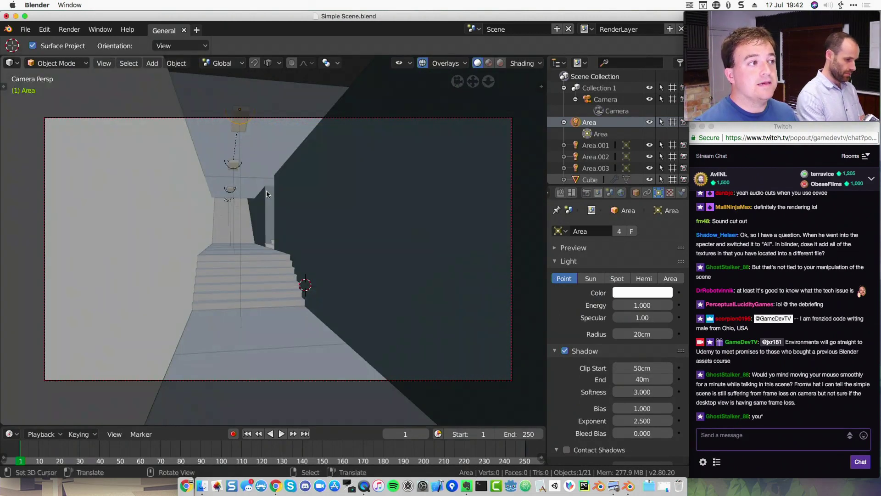
Select light fixtures along the corridor ceiling to point them out, ending with the one nearest the camera
click(244, 124)
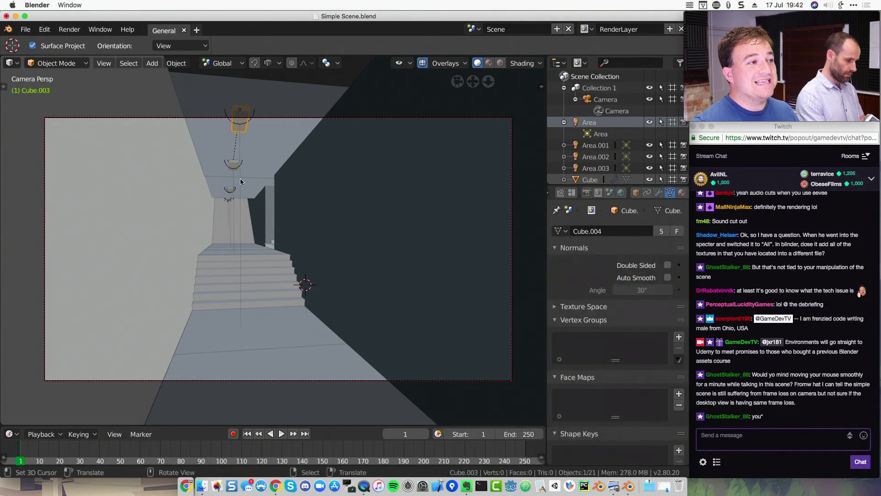
click(231, 189)
click(231, 188)
click(231, 186)
click(238, 120)
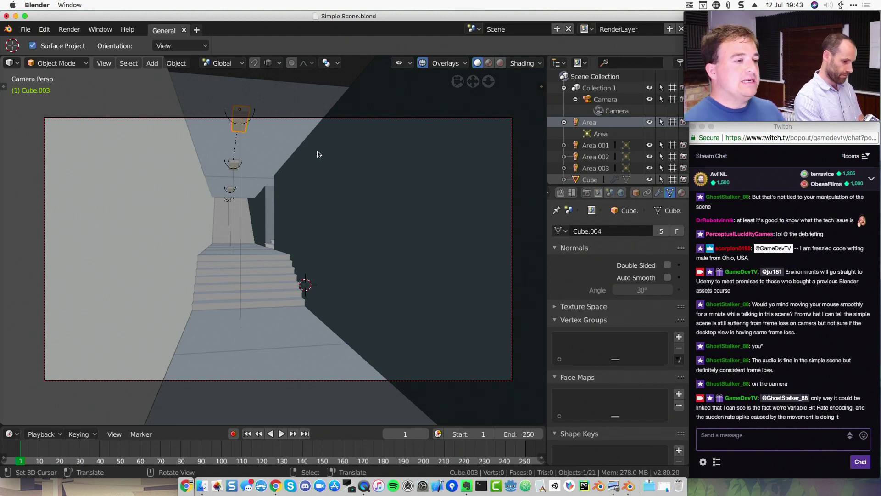
Place the 3D cursor on the right-hand corridor wall and add a Reflection Plane light probe there
click(349, 252)
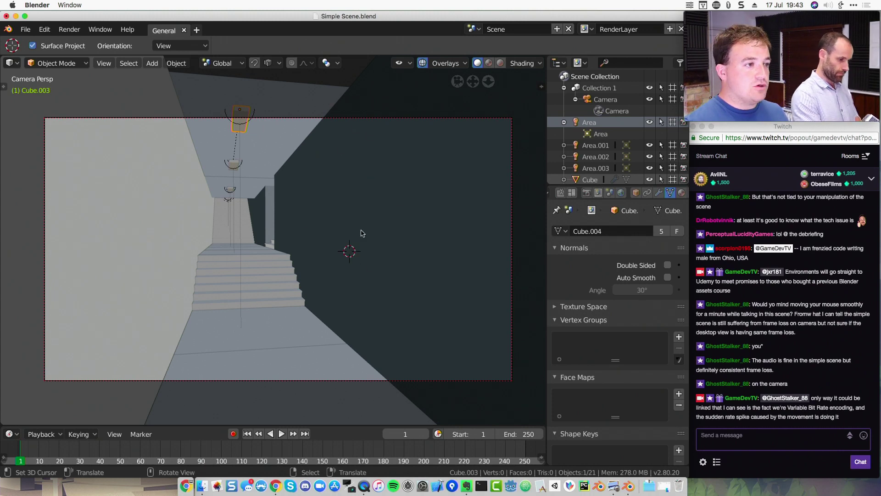
key(shift+a)
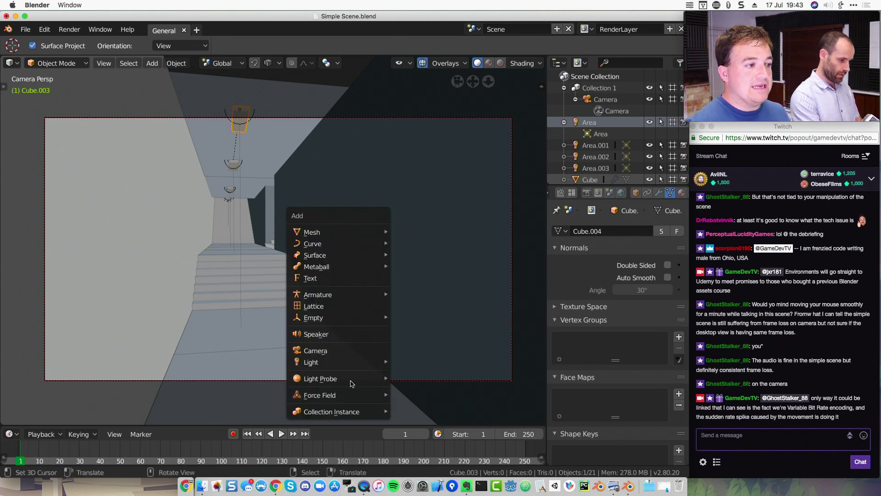
mouse_move(351, 381)
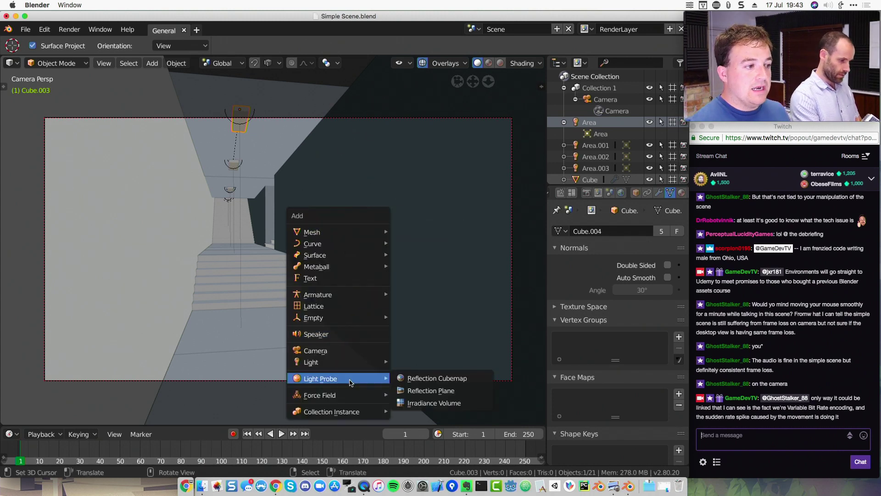
click(469, 390)
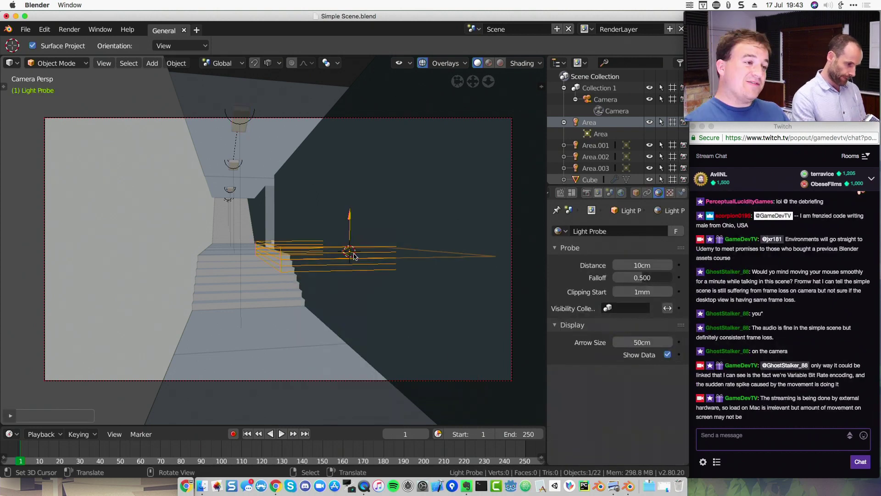
Rotate the reflection plane -90° about the global Y axis to face into the corridor, and preview it in rendered shading
key(r)
key(x)
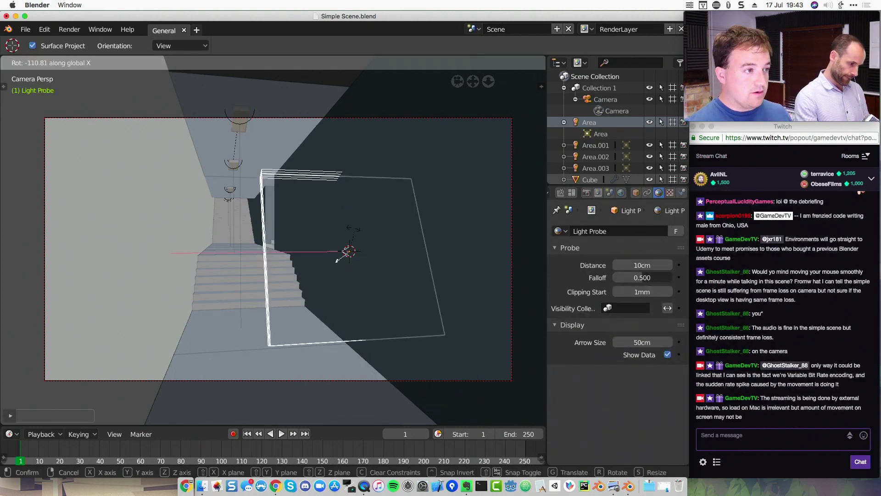
key(y)
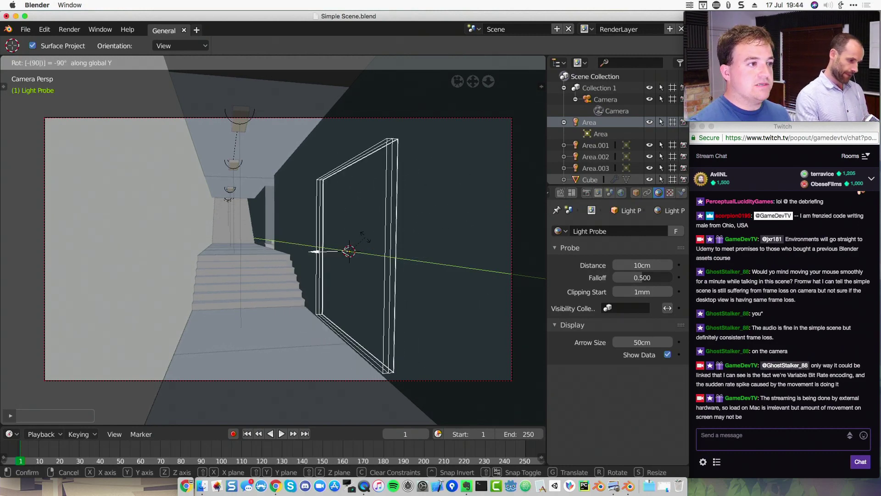
click(367, 239)
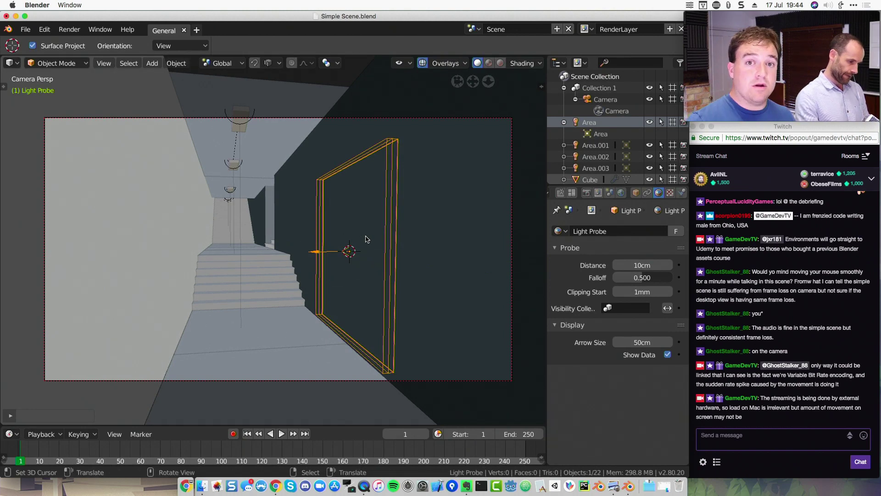
key(shift+z)
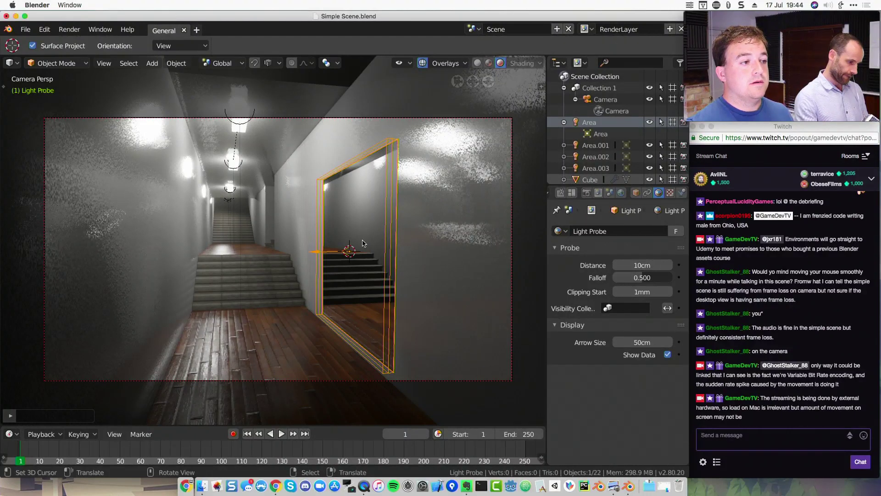
key(shift+z)
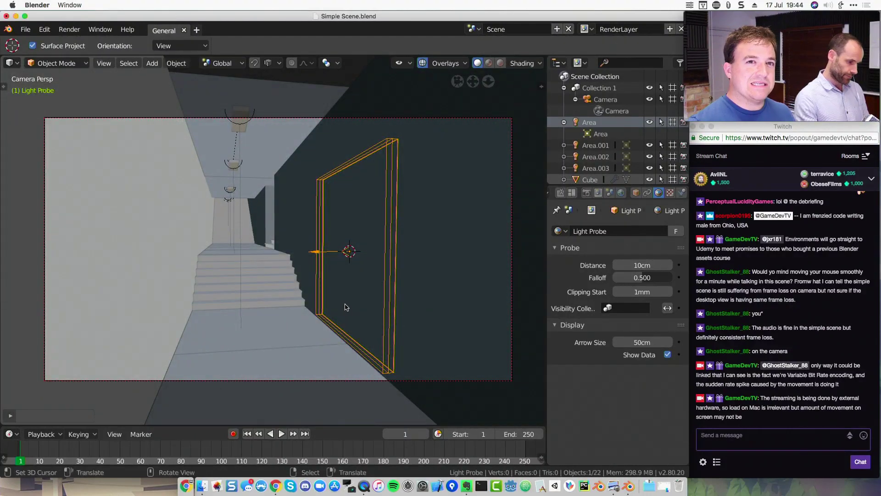
Move the reflection plane higher on the right-hand wall with its global X position locked
key(g)
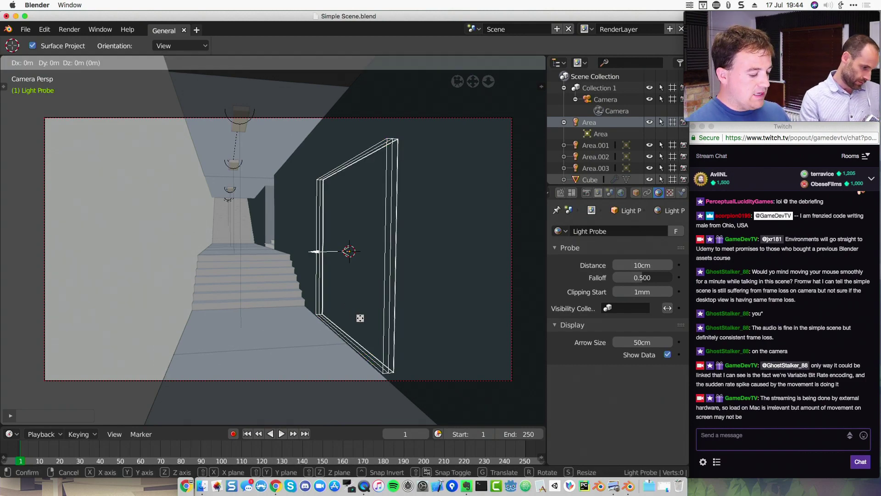
key(x)
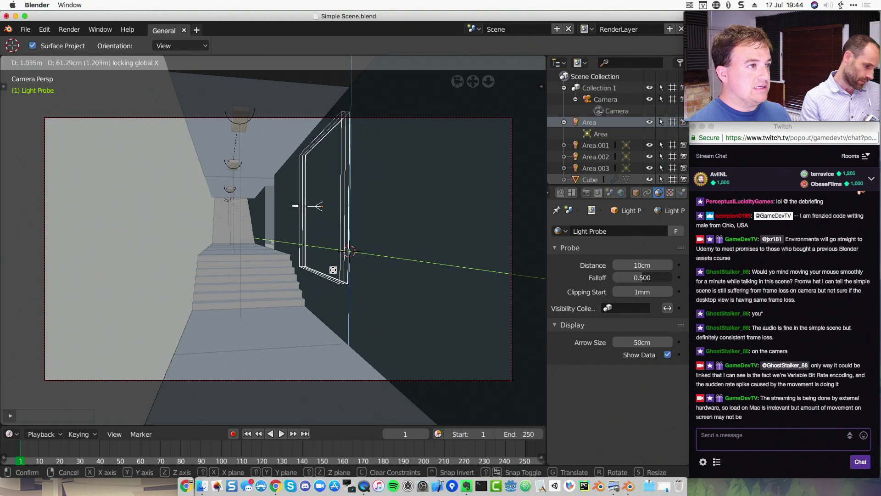
click(351, 246)
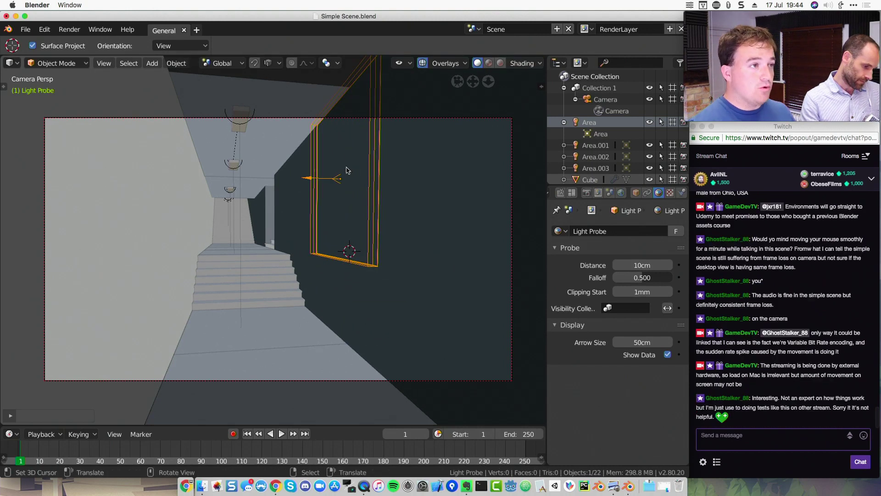
Examine the raised plane's reflection in rendered shading from the camera and from behind it, and return to solid shading
key(shift+z)
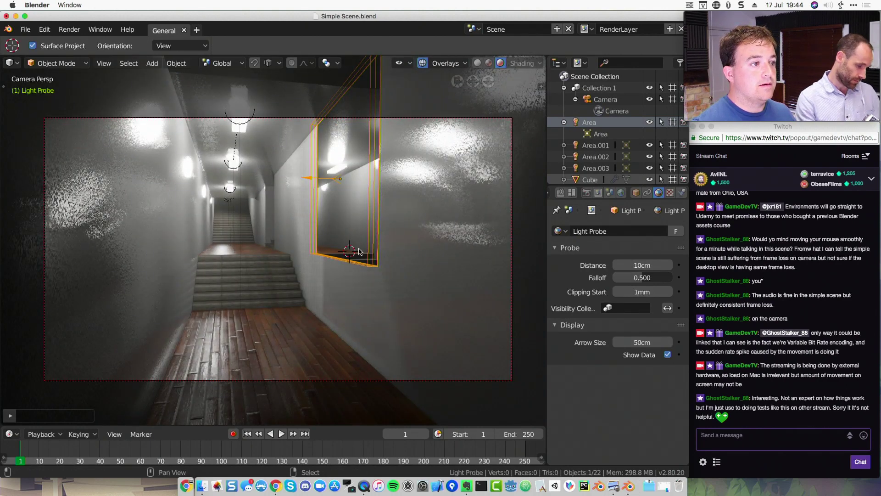
key(shift+z)
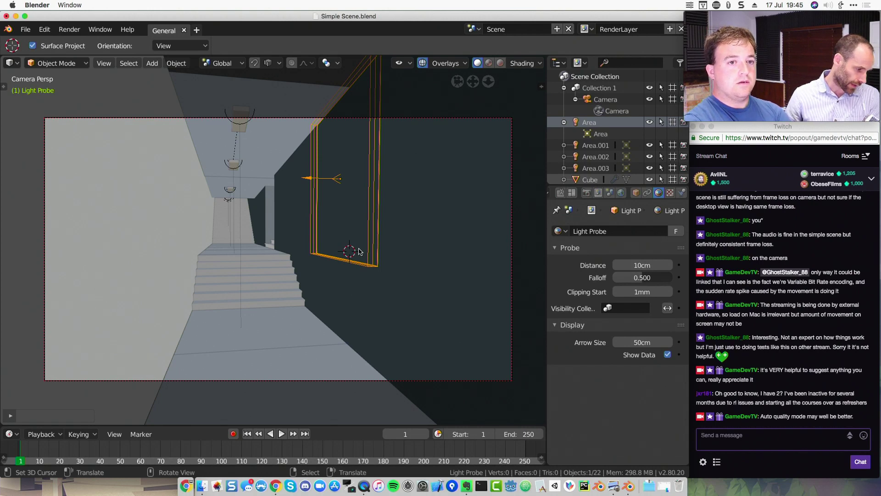
key(z)
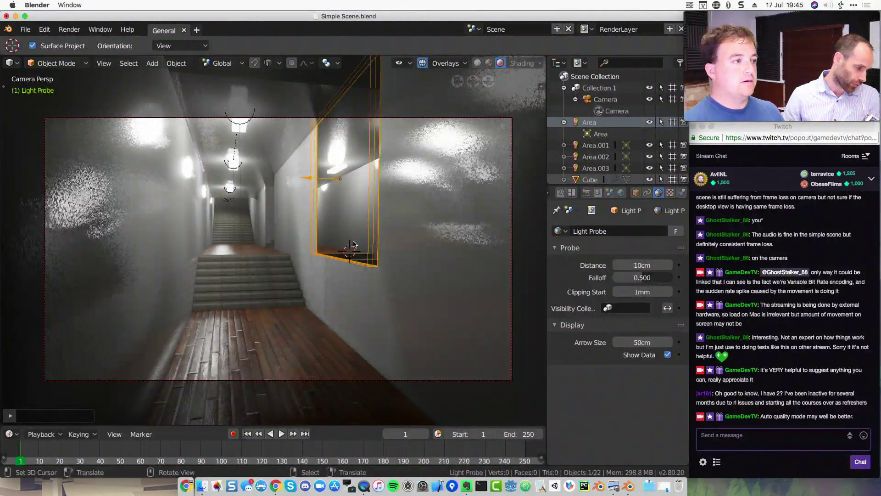
key(z)
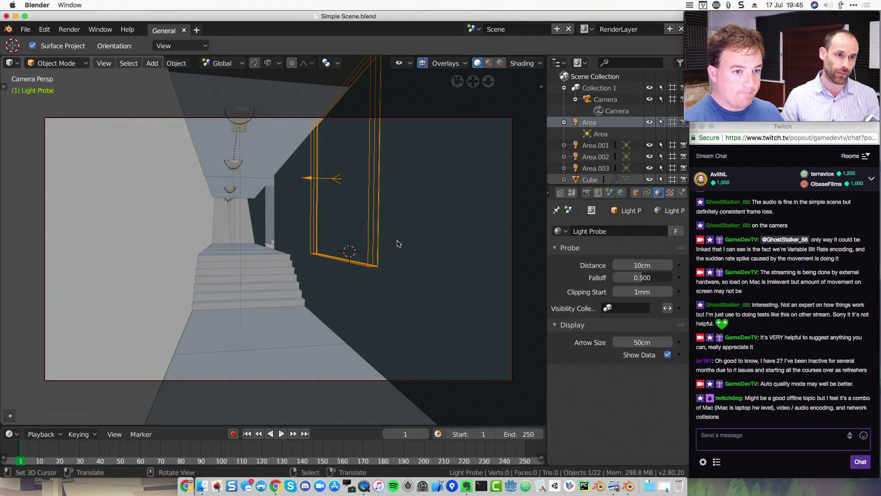
key(z)
mouse_move(395, 246)
middle_down()
mouse_move(410, 250)
mouse_move(395, 262)
mouse_move(407, 244)
mouse_move(429, 244)
mouse_move(410, 250)
middle_up()
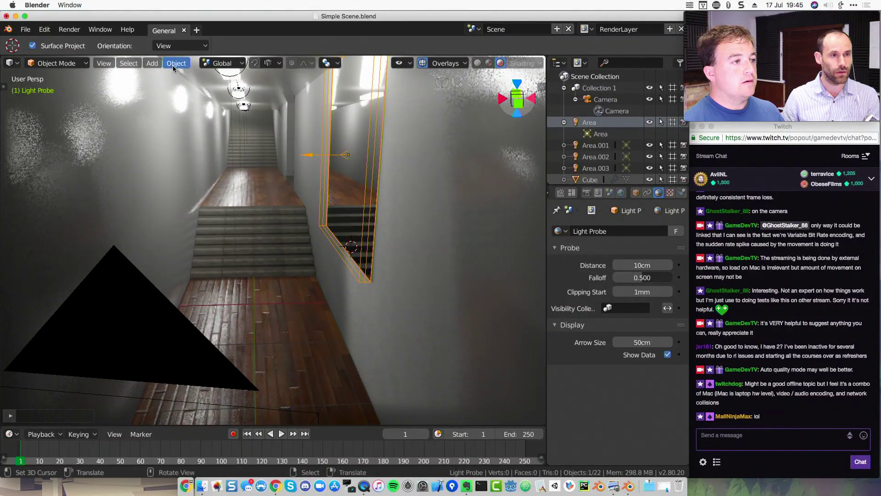
key(shift+z)
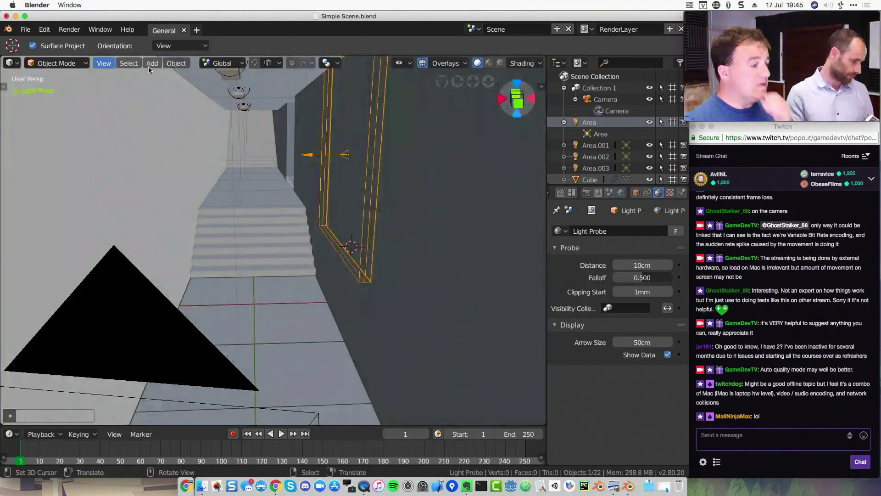
click(176, 63)
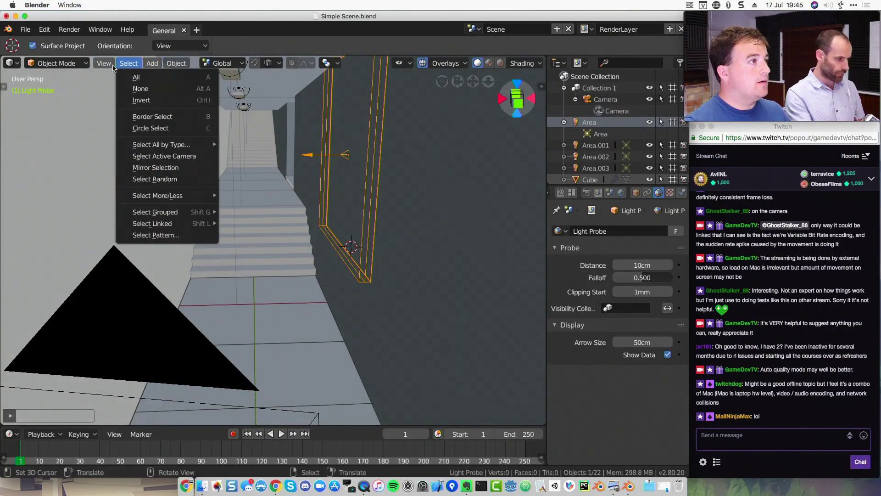
mouse_move(105, 64)
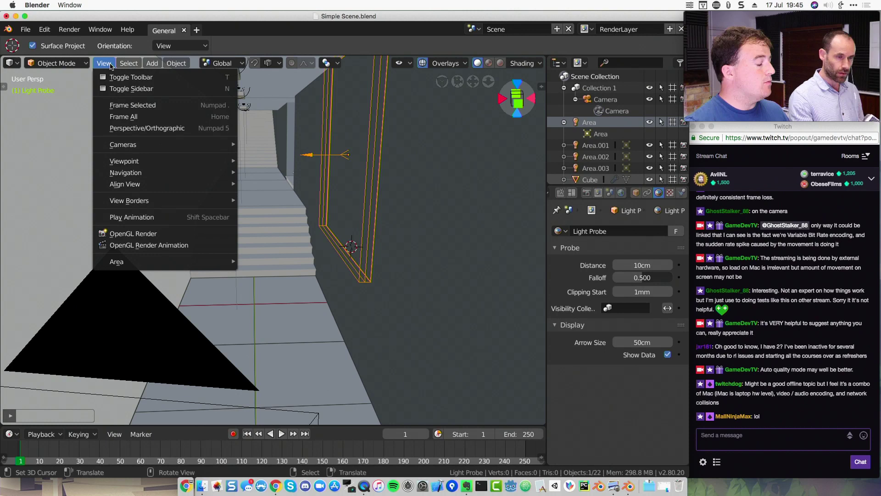
mouse_move(167, 183)
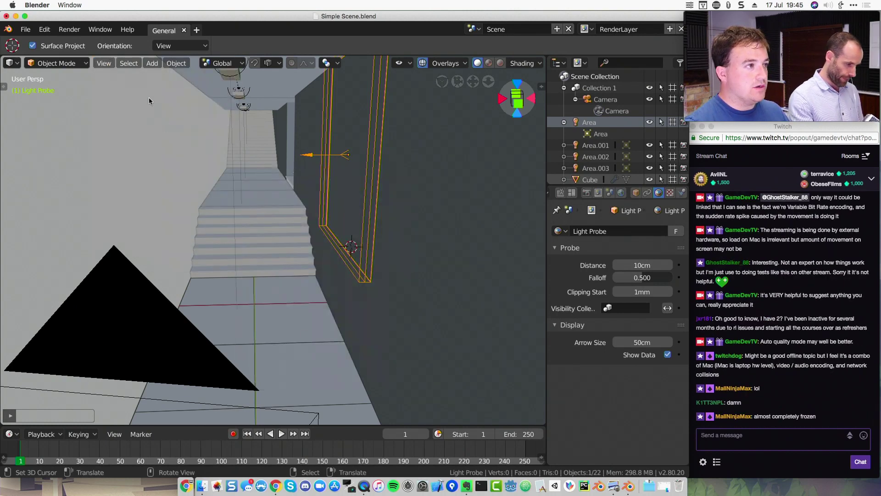
Fly backwards out of the corridor with Fly Navigation in solid shading to view the scene from outside
click(109, 63)
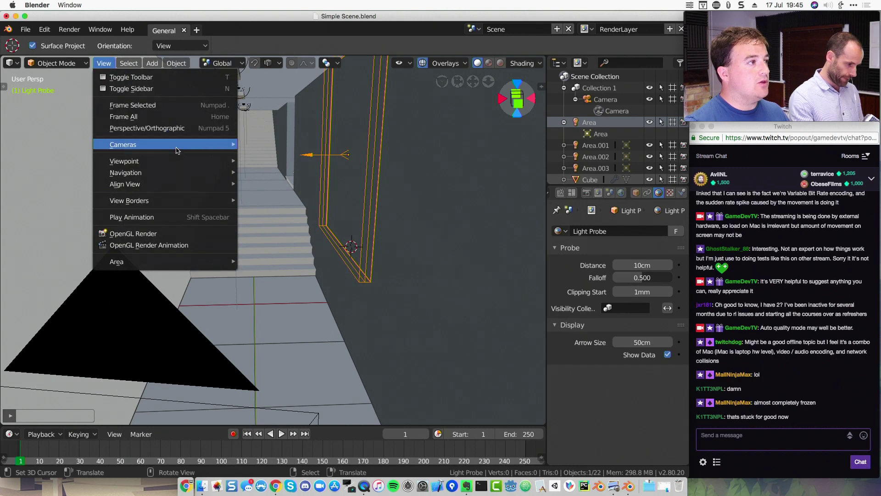
mouse_move(192, 172)
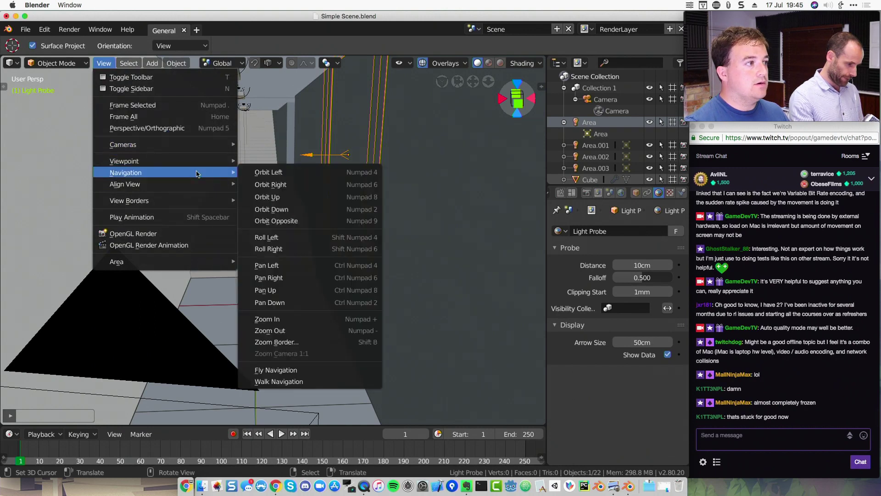
click(322, 373)
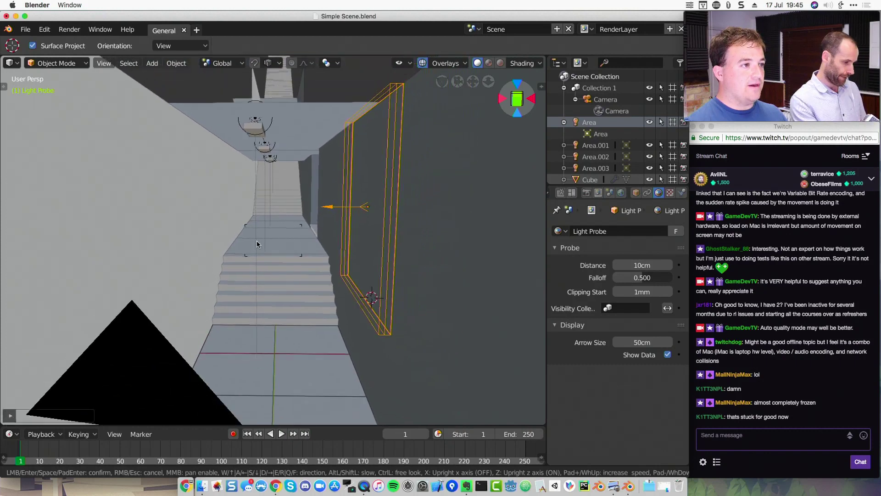
key(s)
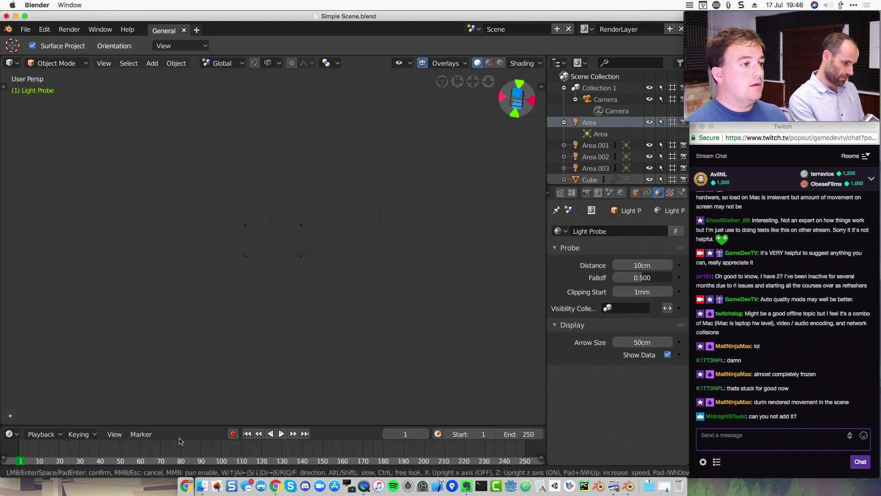
click(221, 200)
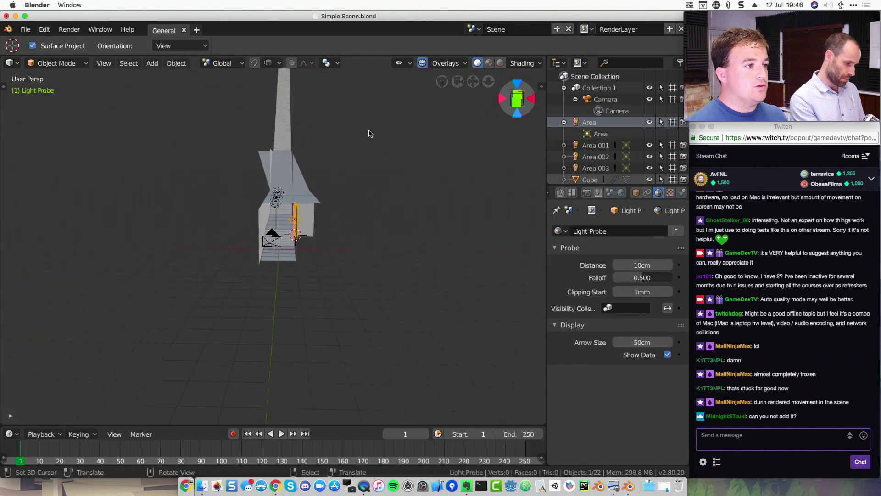
Switch the viewport to rendered shading and fly forward through the scene with Fly Navigation
click(501, 64)
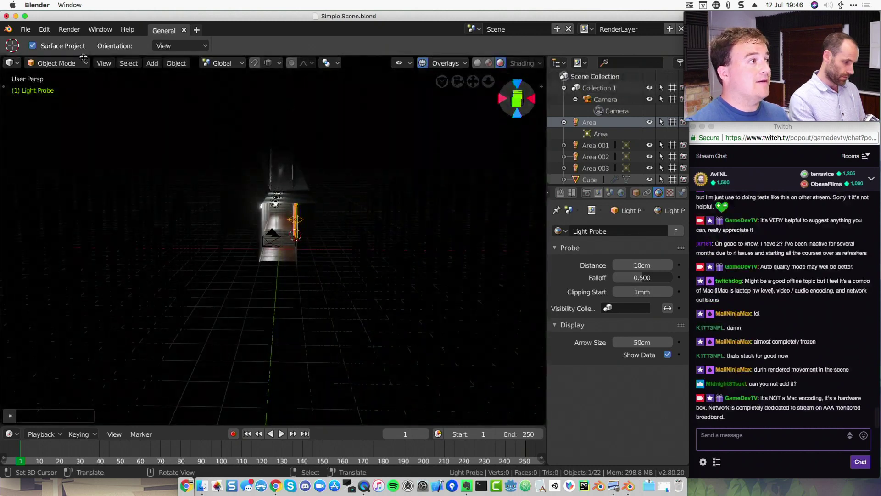
click(104, 64)
mouse_move(157, 173)
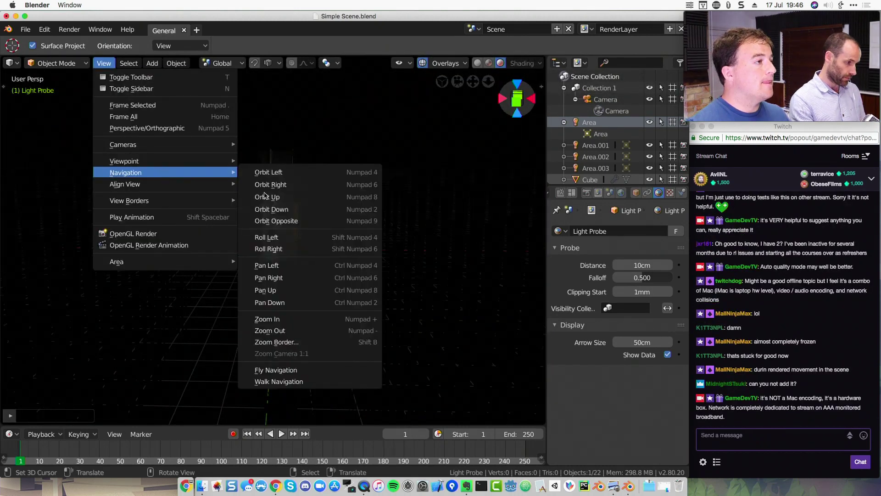
click(282, 370)
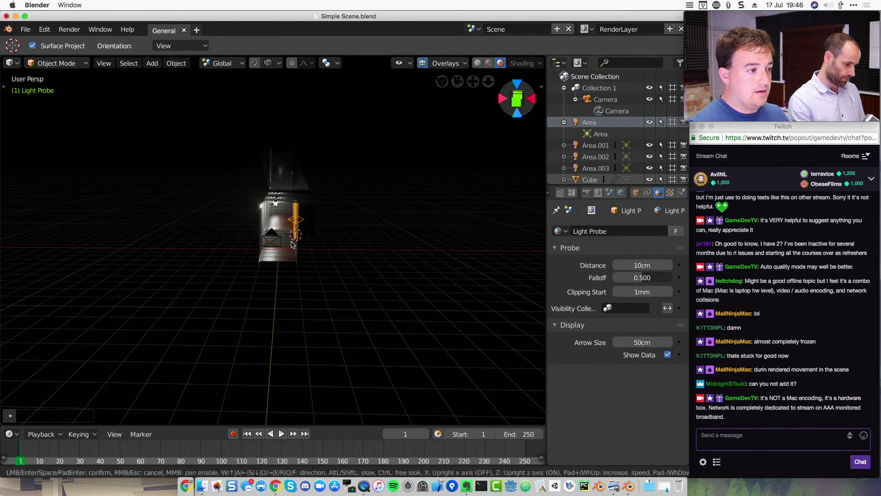
key(w)
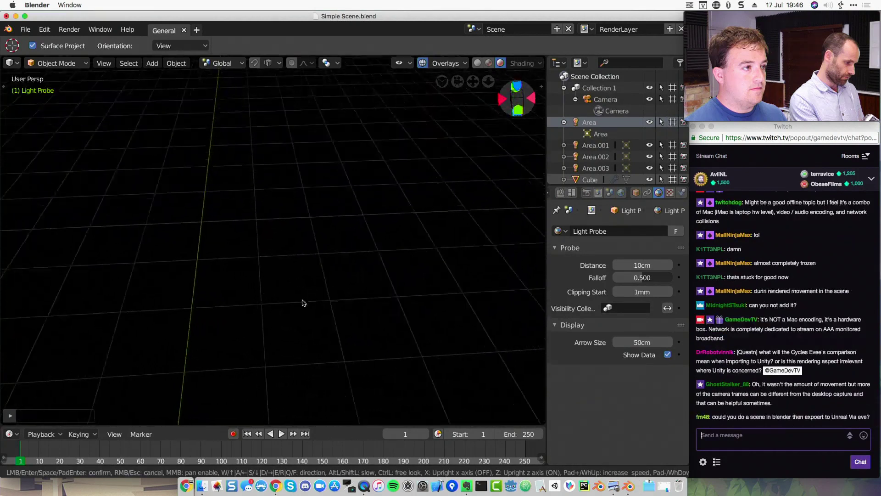
click(346, 257)
Return to solid shading and frame the selected reflection plane, viewing the corridor from behind the camera
key(shift+z)
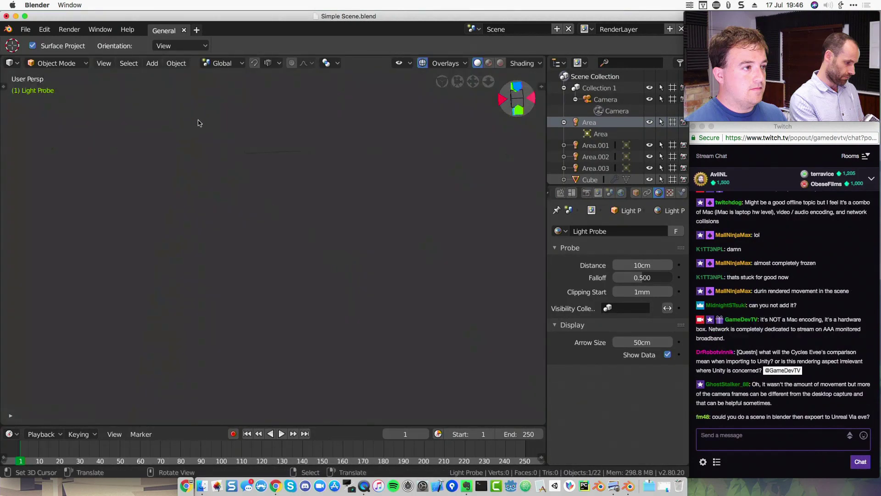
middle_drag(298, 262, 303, 239)
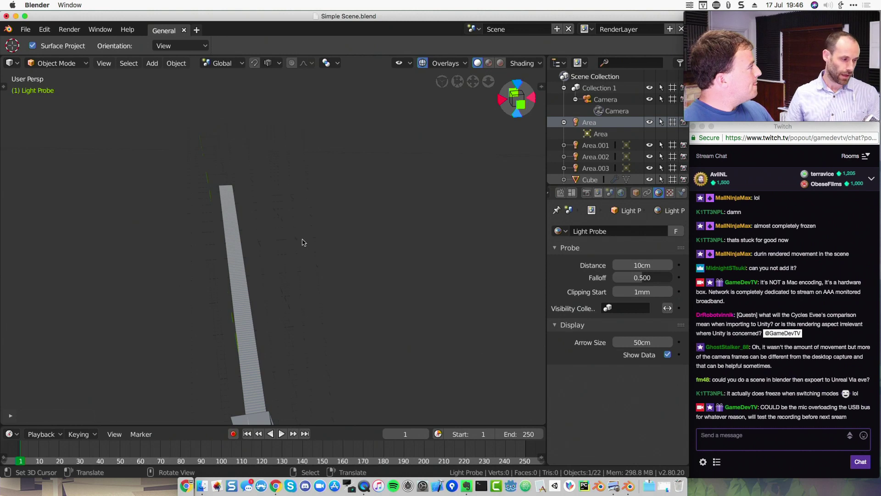
middle_drag(315, 257, 459, 359)
key(KP_Decimal)
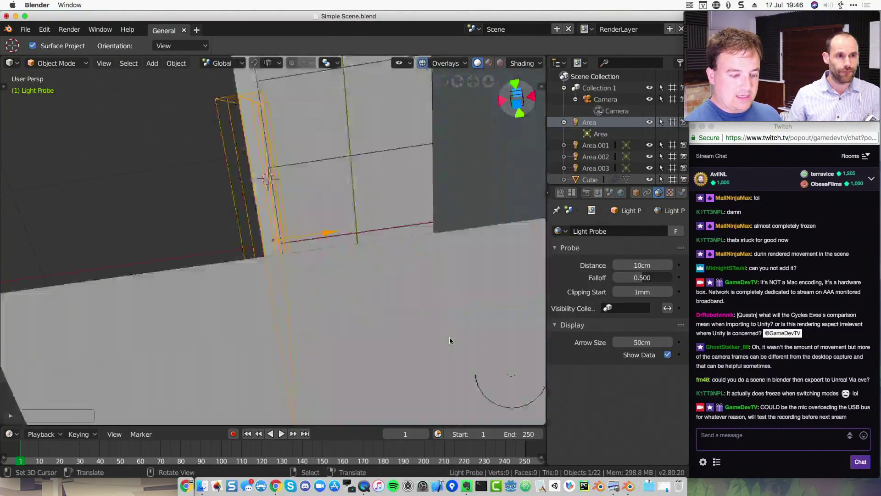
middle_drag(444, 320, 207, 196)
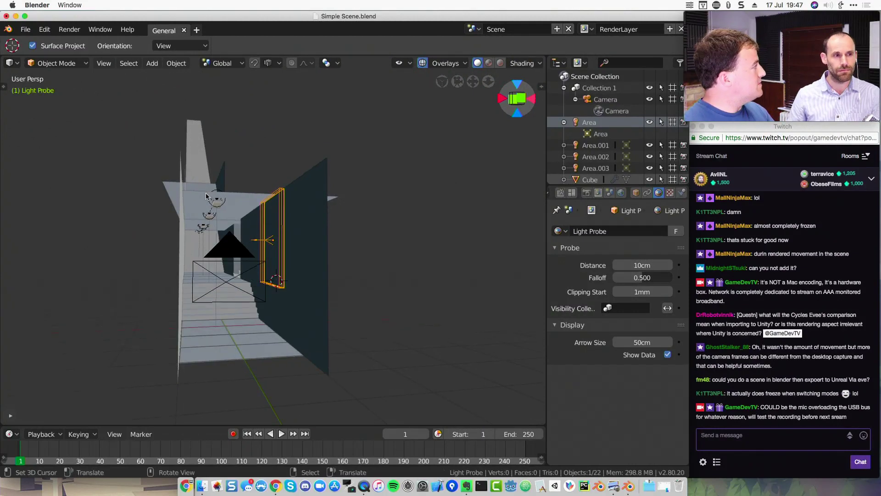